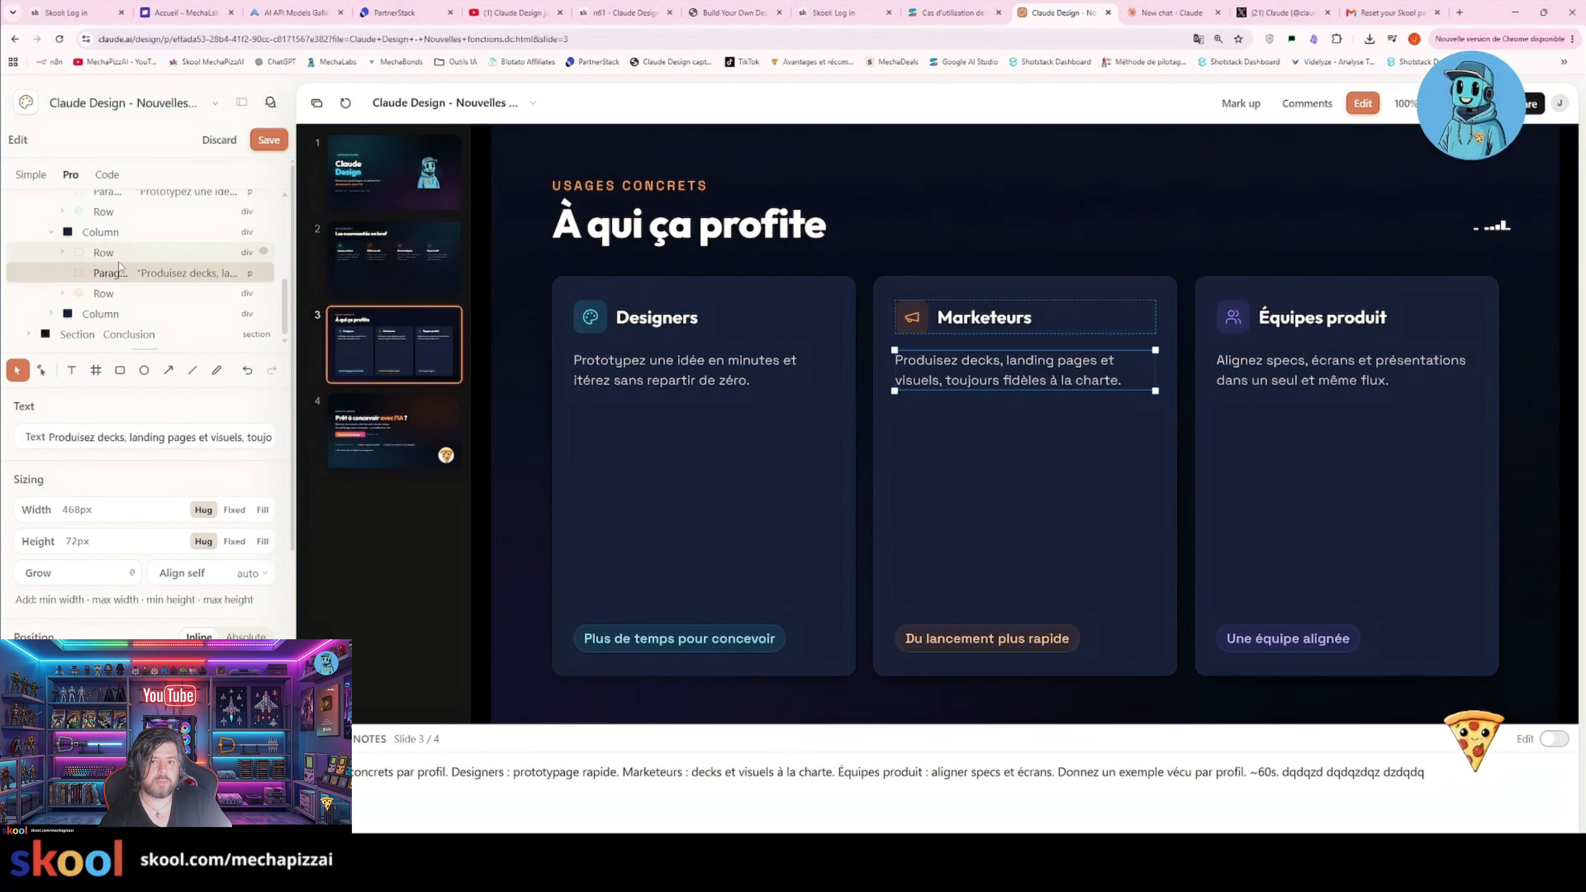
- Send a mark-up on the title slide's "Claude" heading to Claude: "Je préfère que Claude soit écrit en Jaune"
click(721, 223)
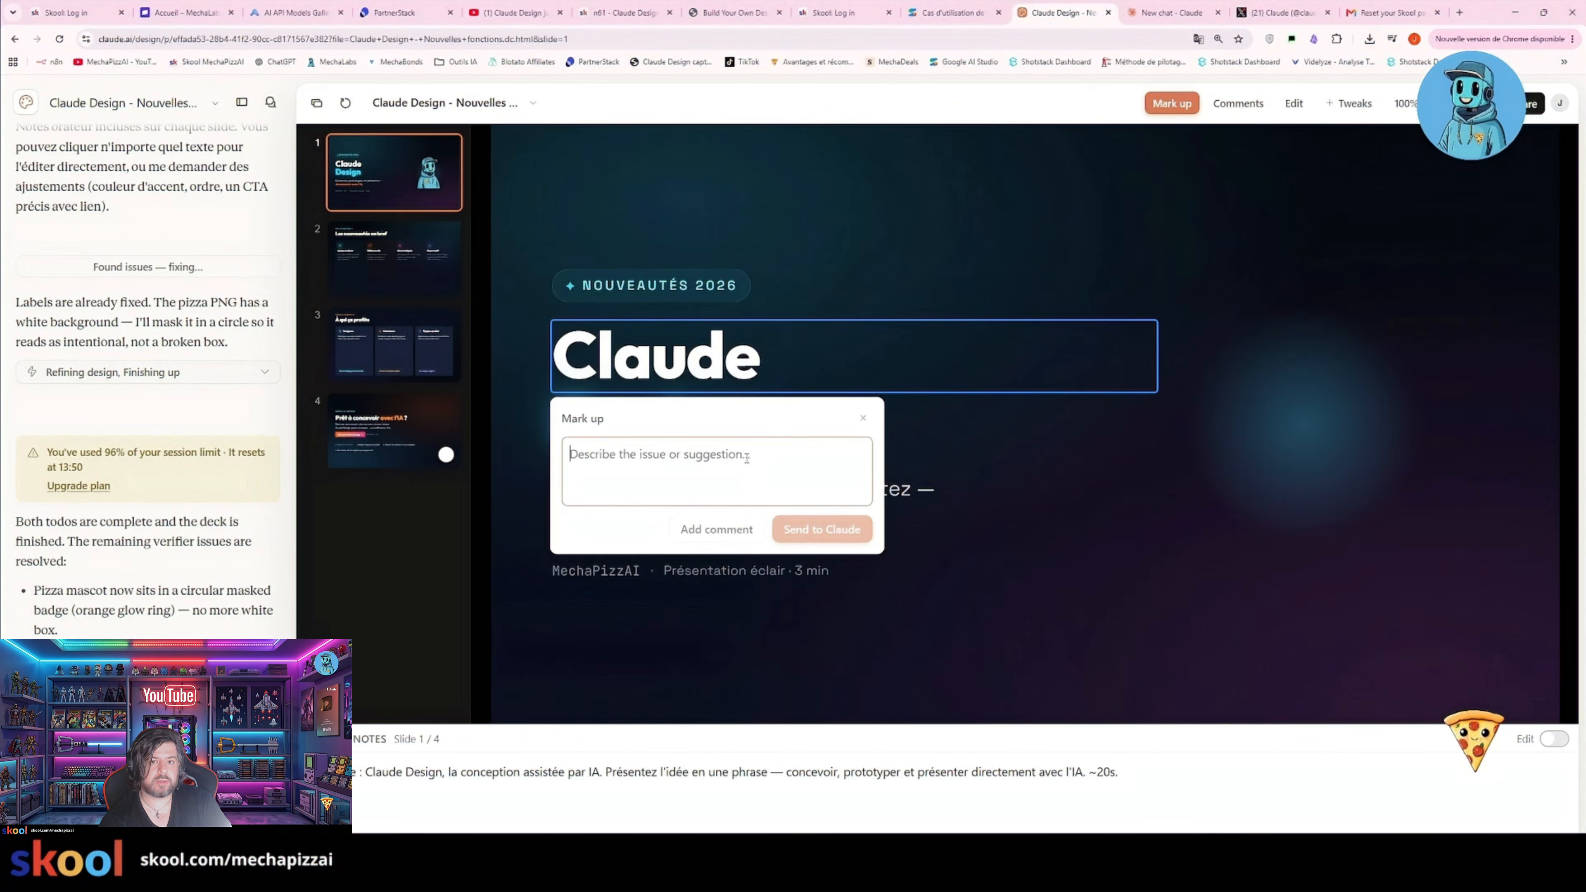
text(Je préfère que Claude soit écrit en Jaune)
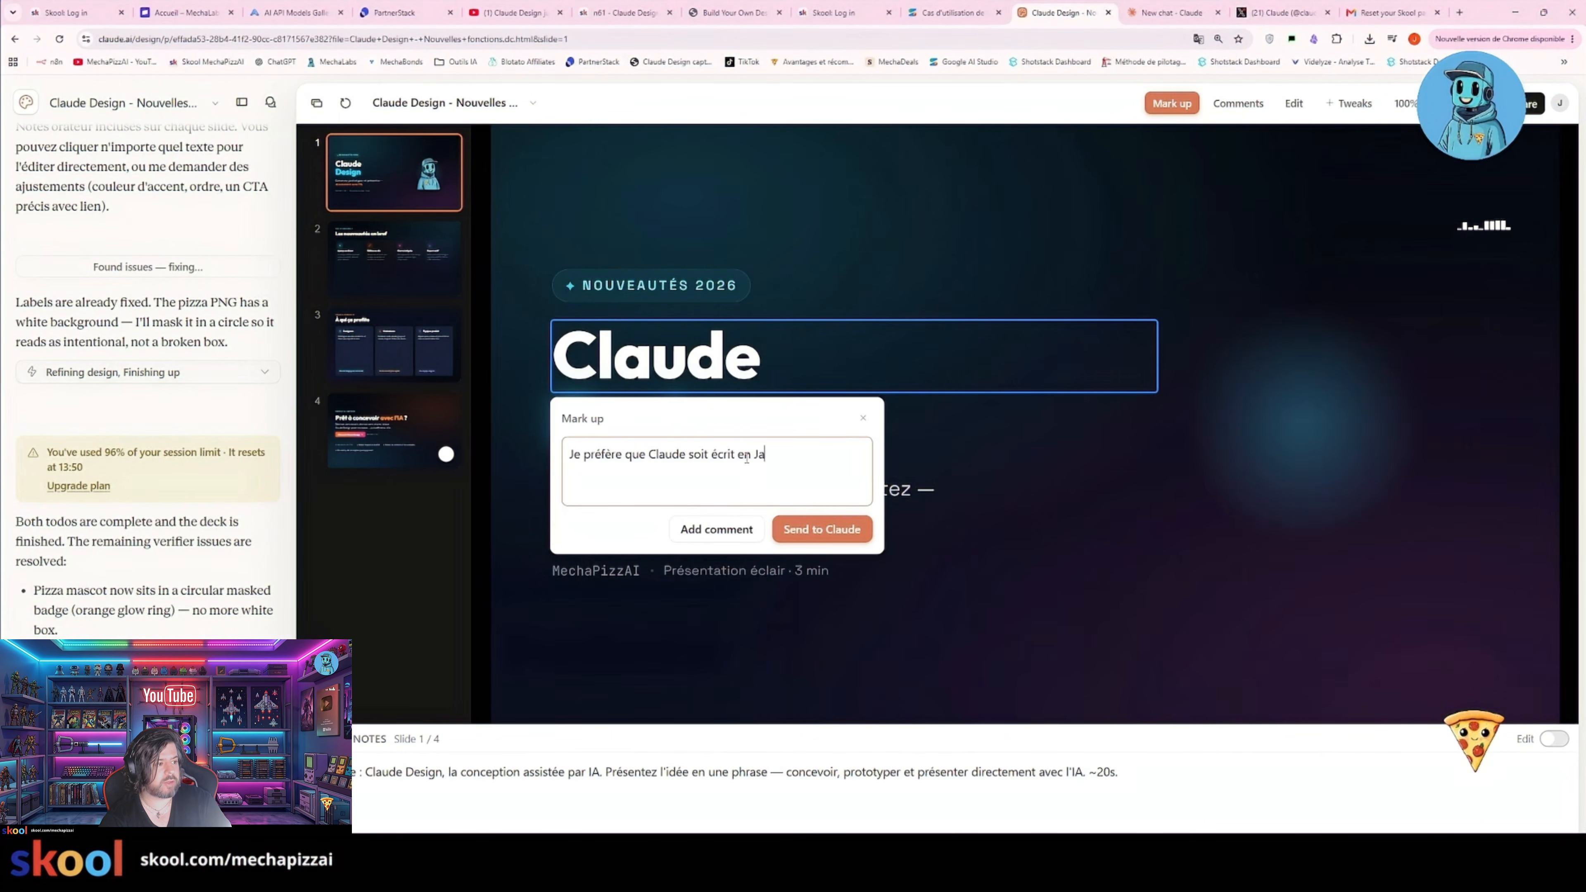
key(Return)
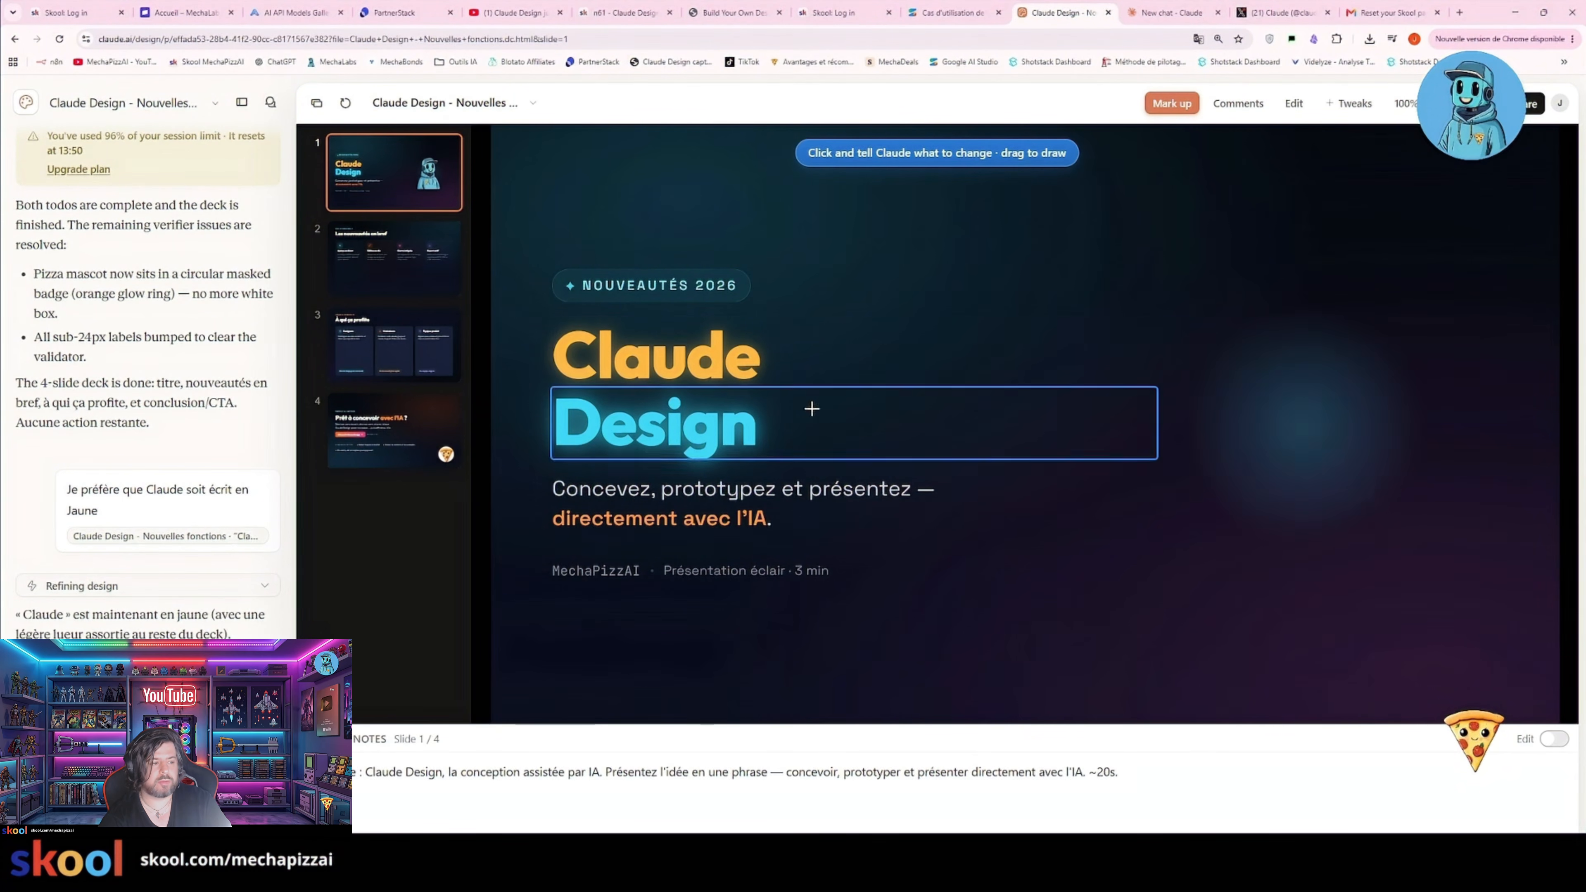
- Add the comment "Finalement je le préfère en blanc" to the "Claude" heading on the title slide
click(749, 362)
text(Finalement je le préfère en blanc)
click(716, 529)
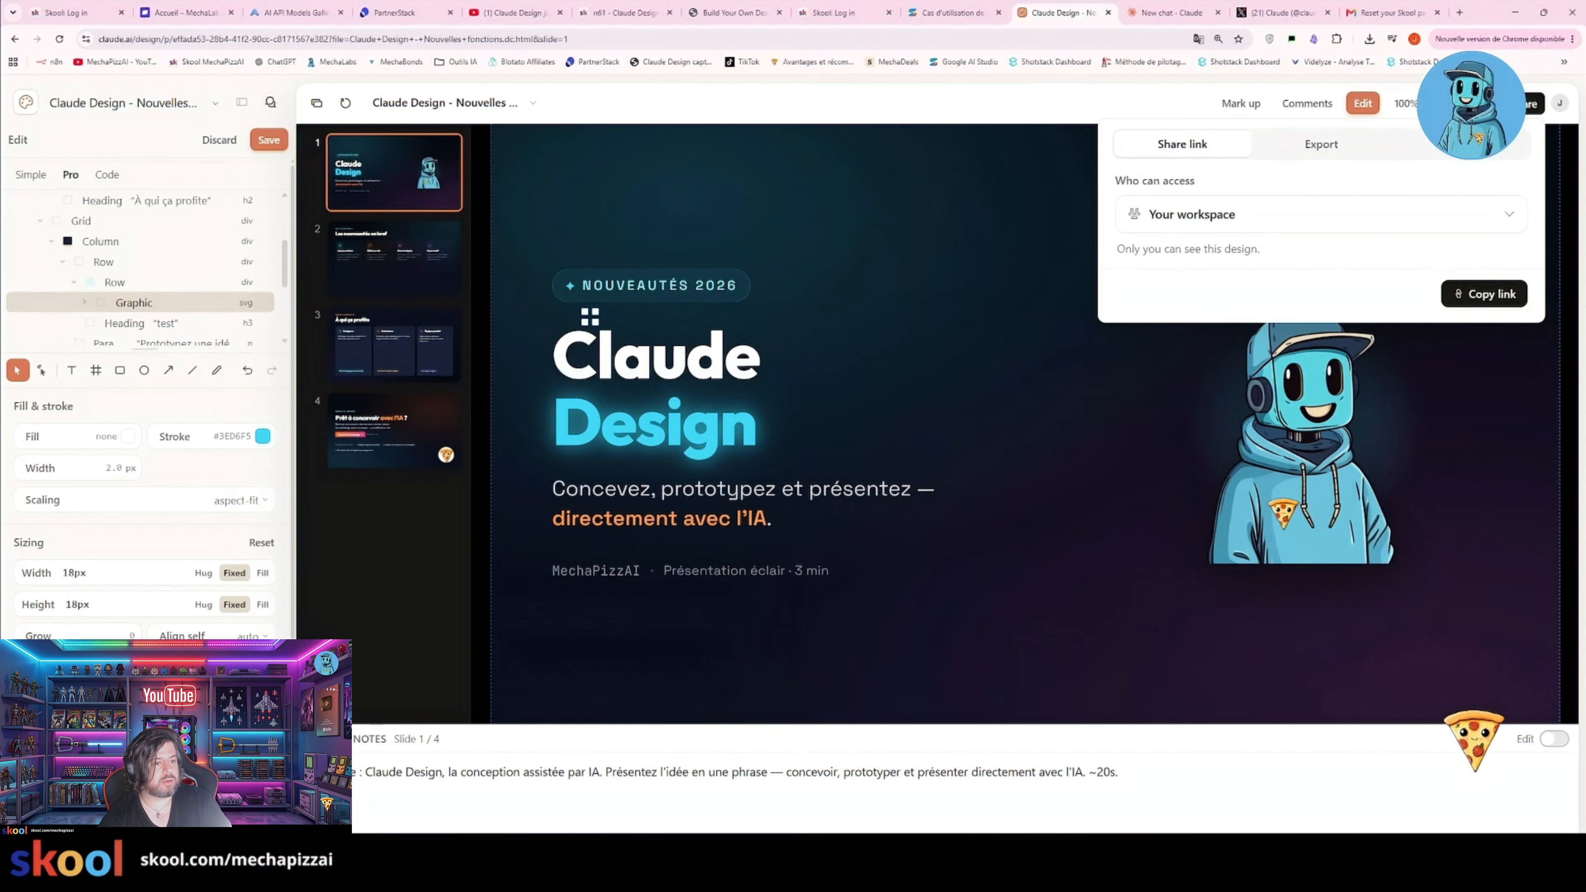
- Choose PowerPoint as the deck's export format and view the options for how it is exported
click(1320, 143)
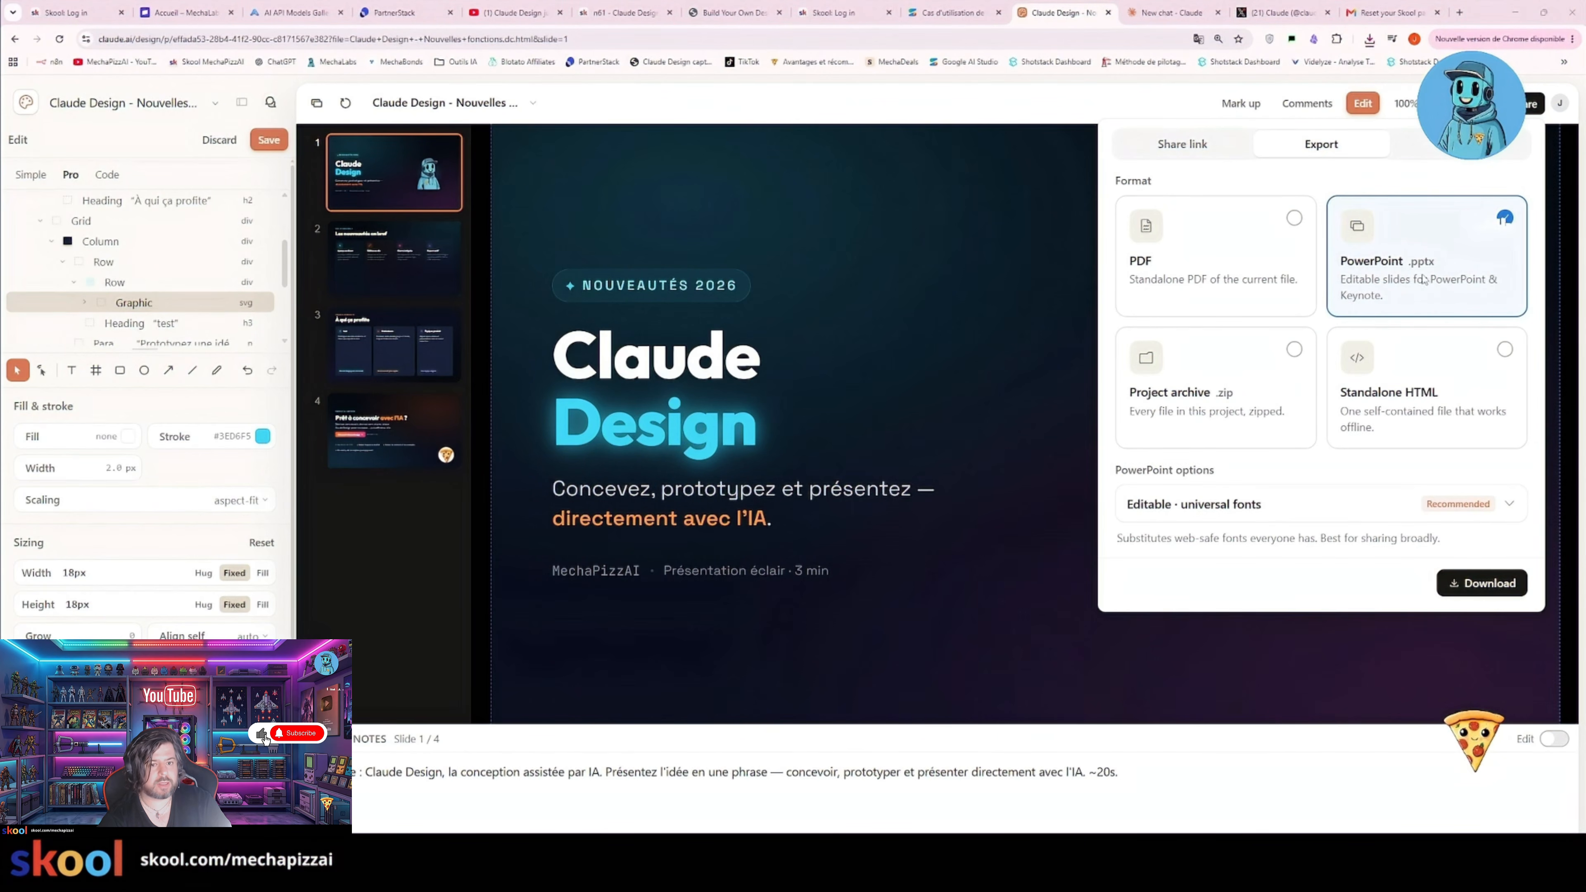
click(1246, 509)
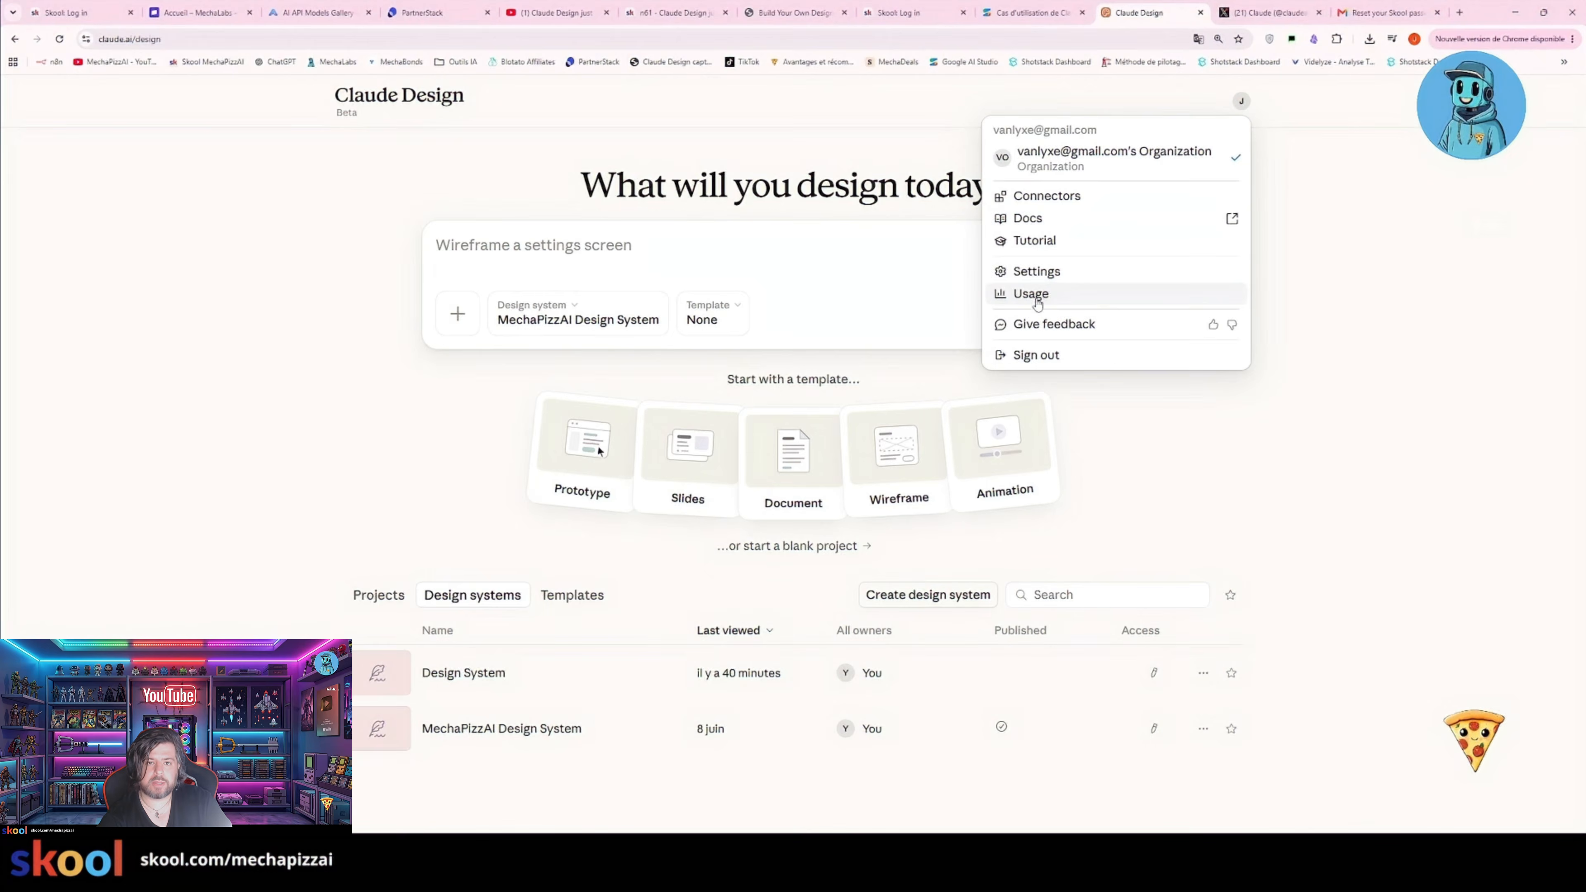
- Open the account's usage information
click(1036, 290)
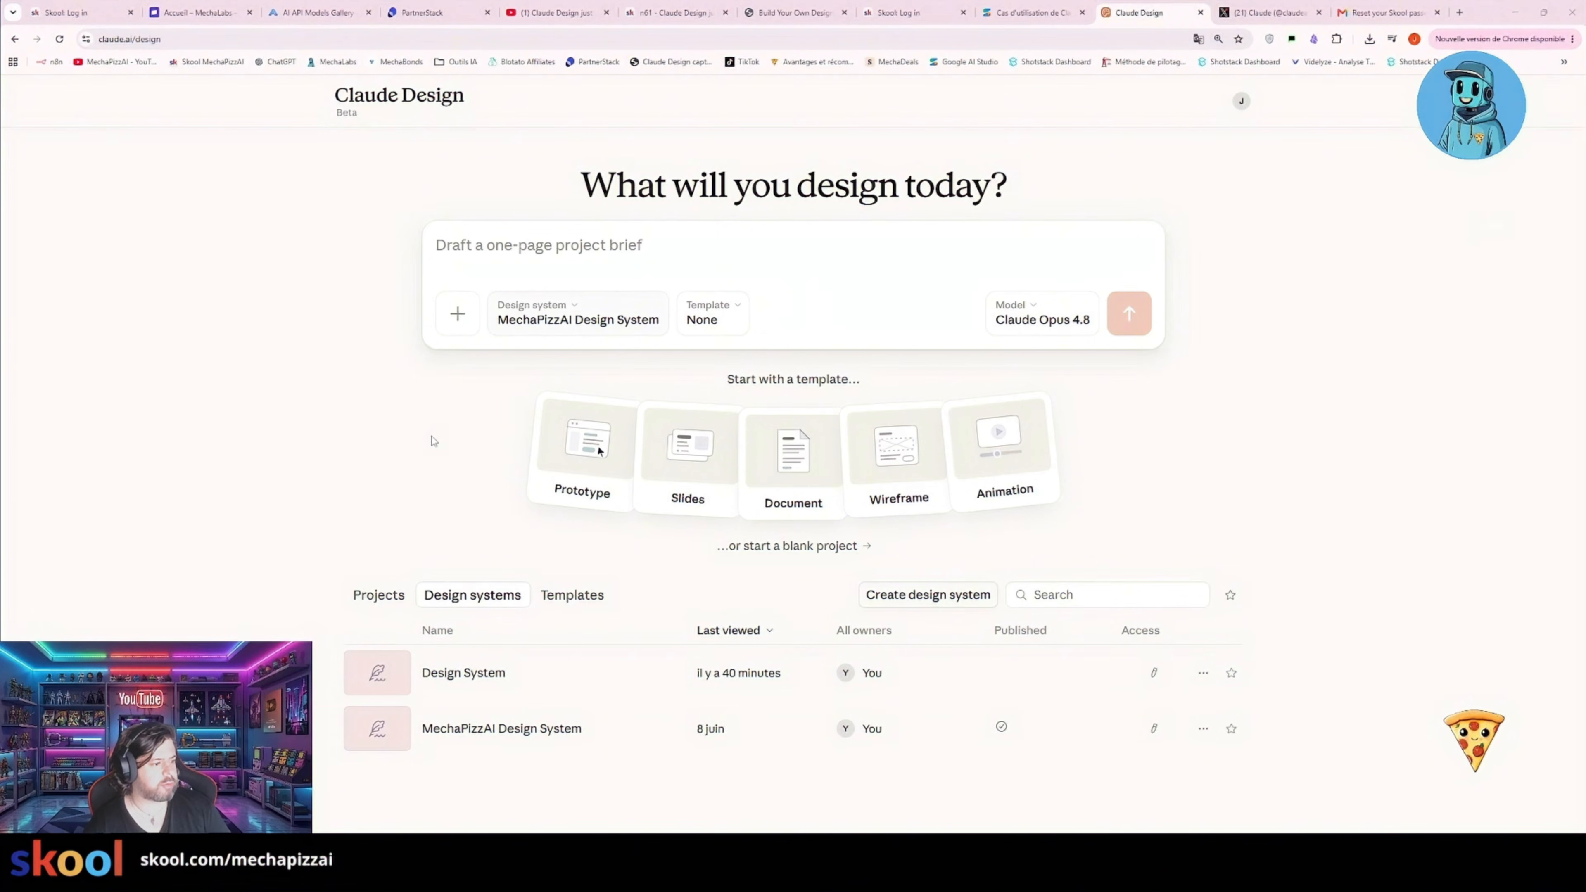
- Try the Prototype, Slides, Document, Wireframe and Animation starting templates in turn, leaving none selected
click(593, 476)
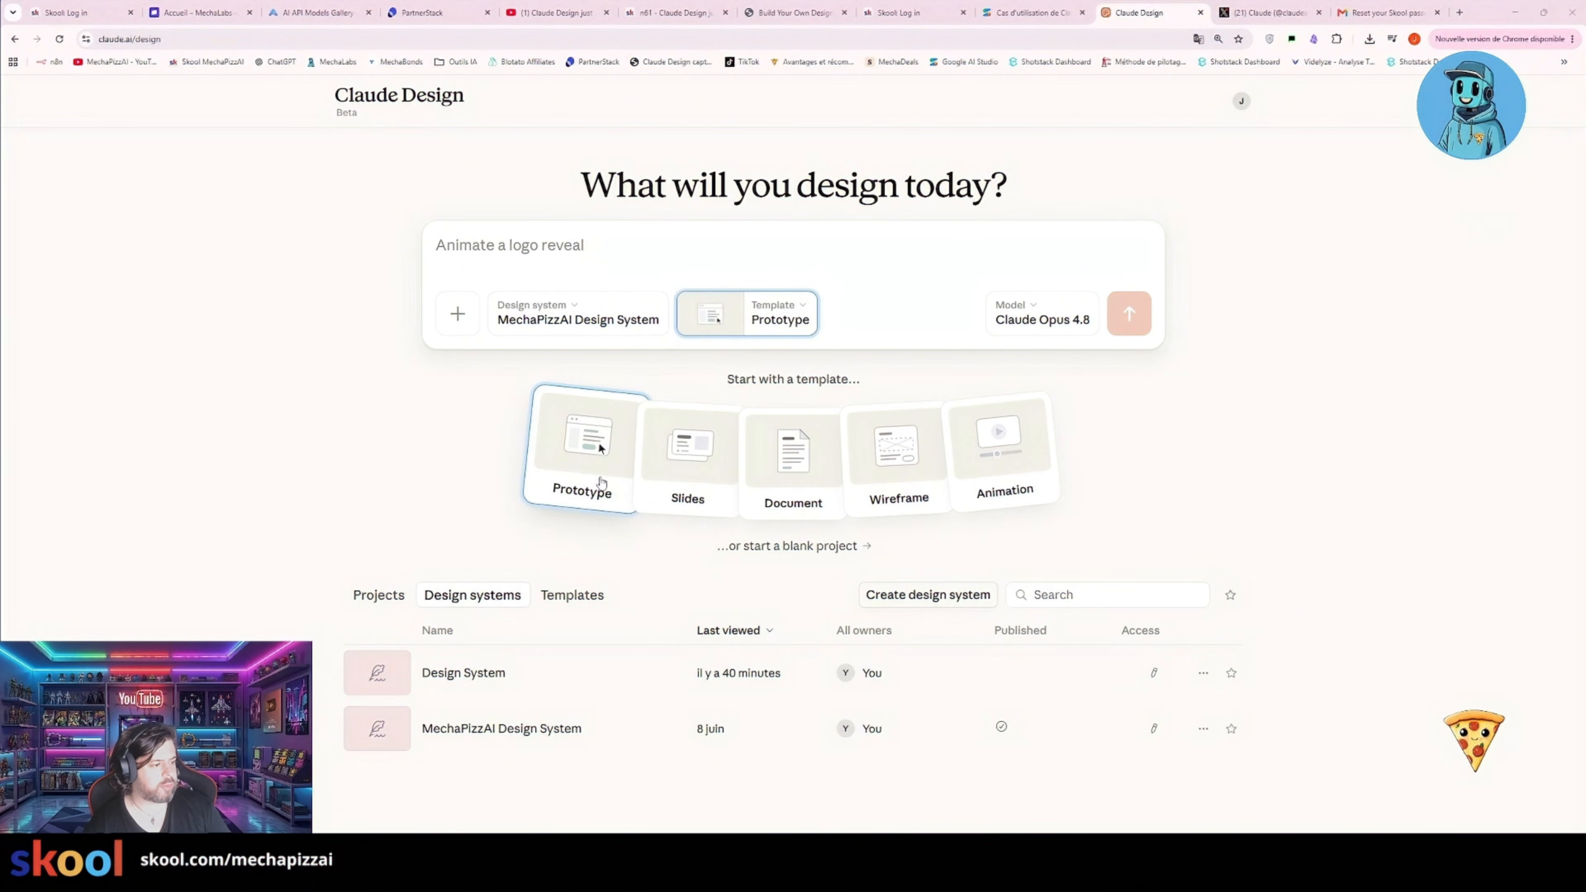
click(681, 464)
click(791, 480)
click(911, 469)
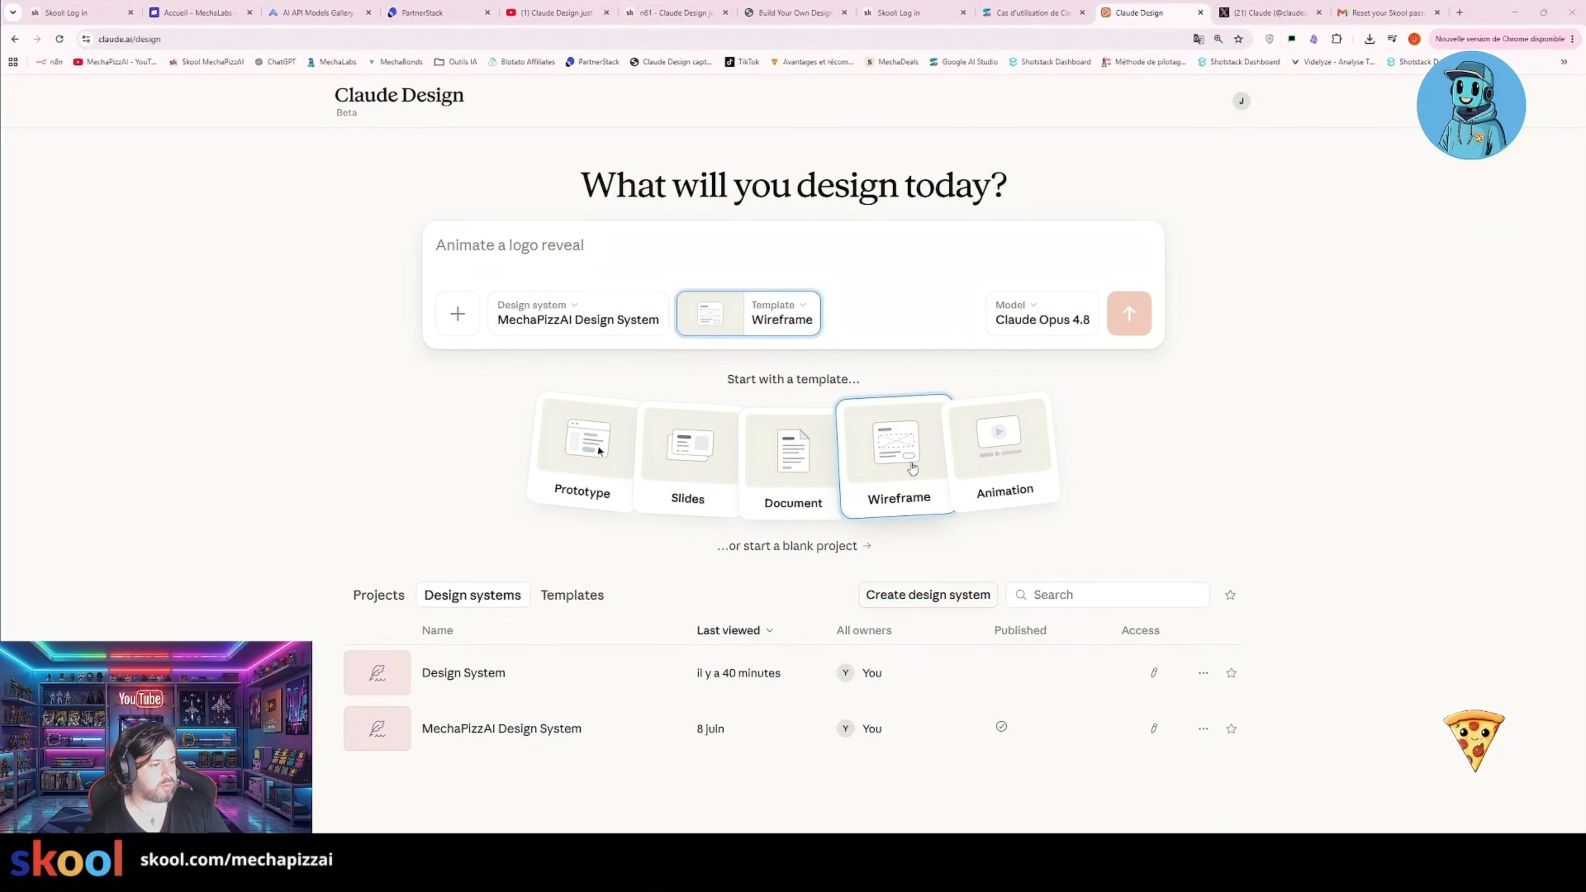
click(997, 437)
click(998, 438)
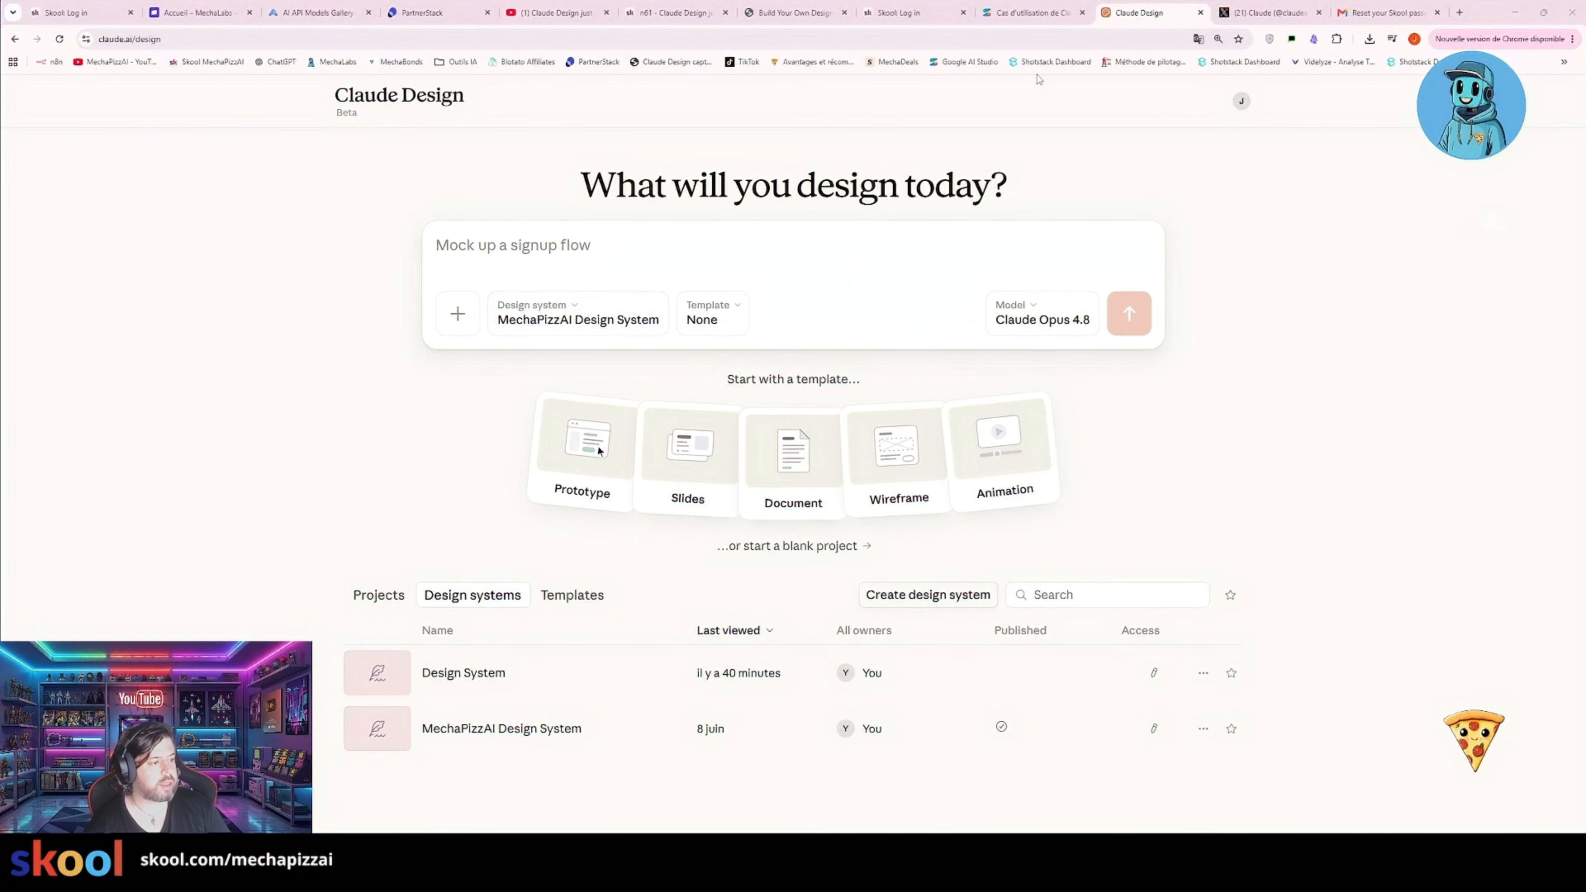
- View the account's usage information from the Claude Design home page
click(1242, 101)
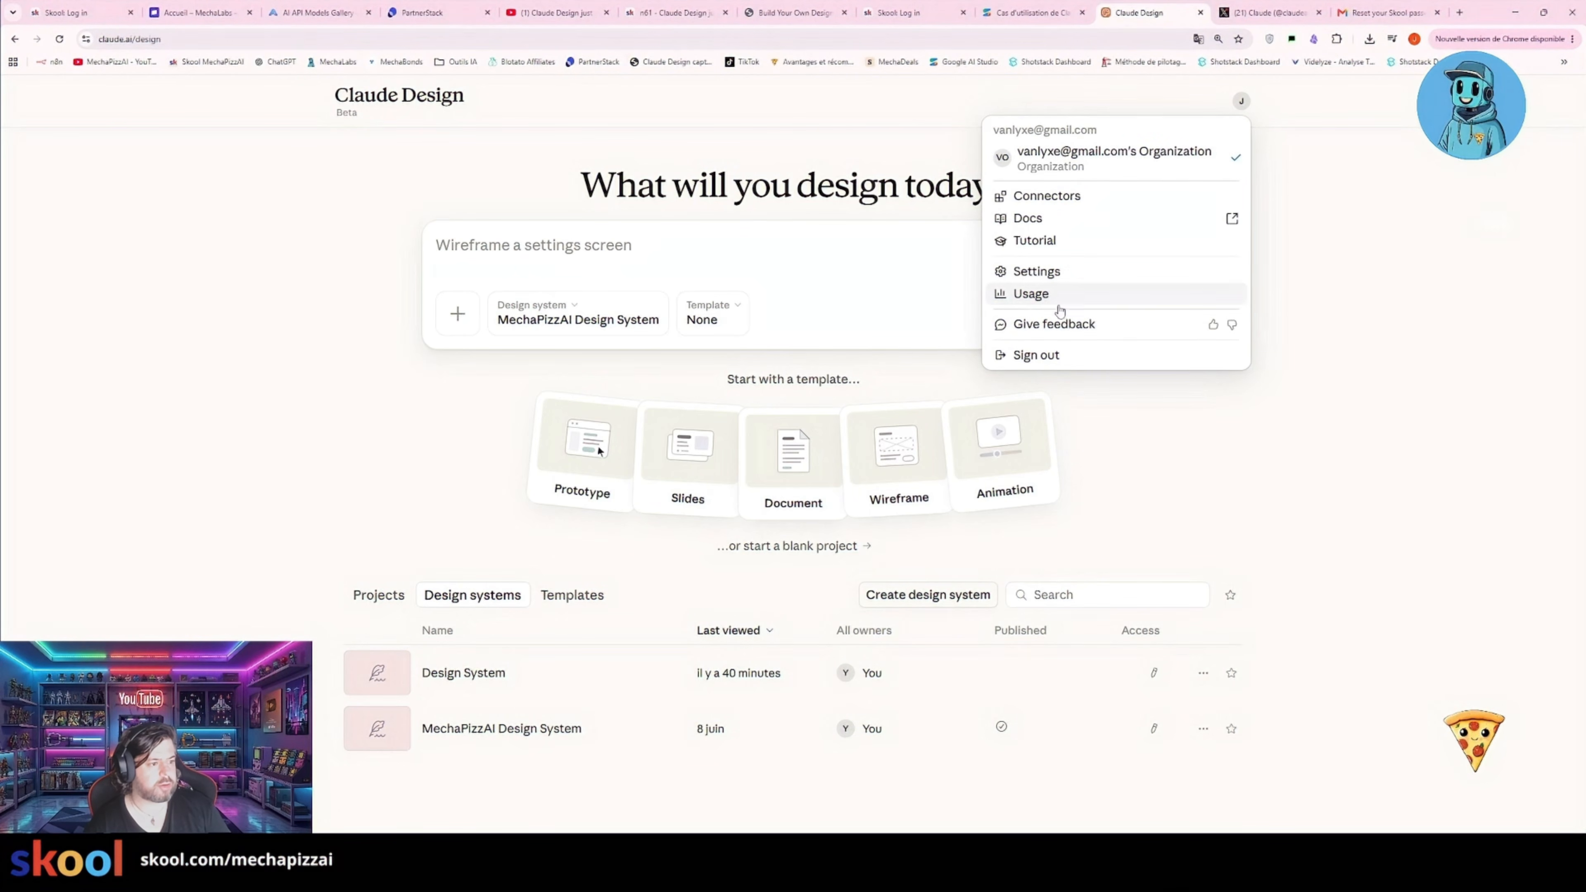
click(1036, 295)
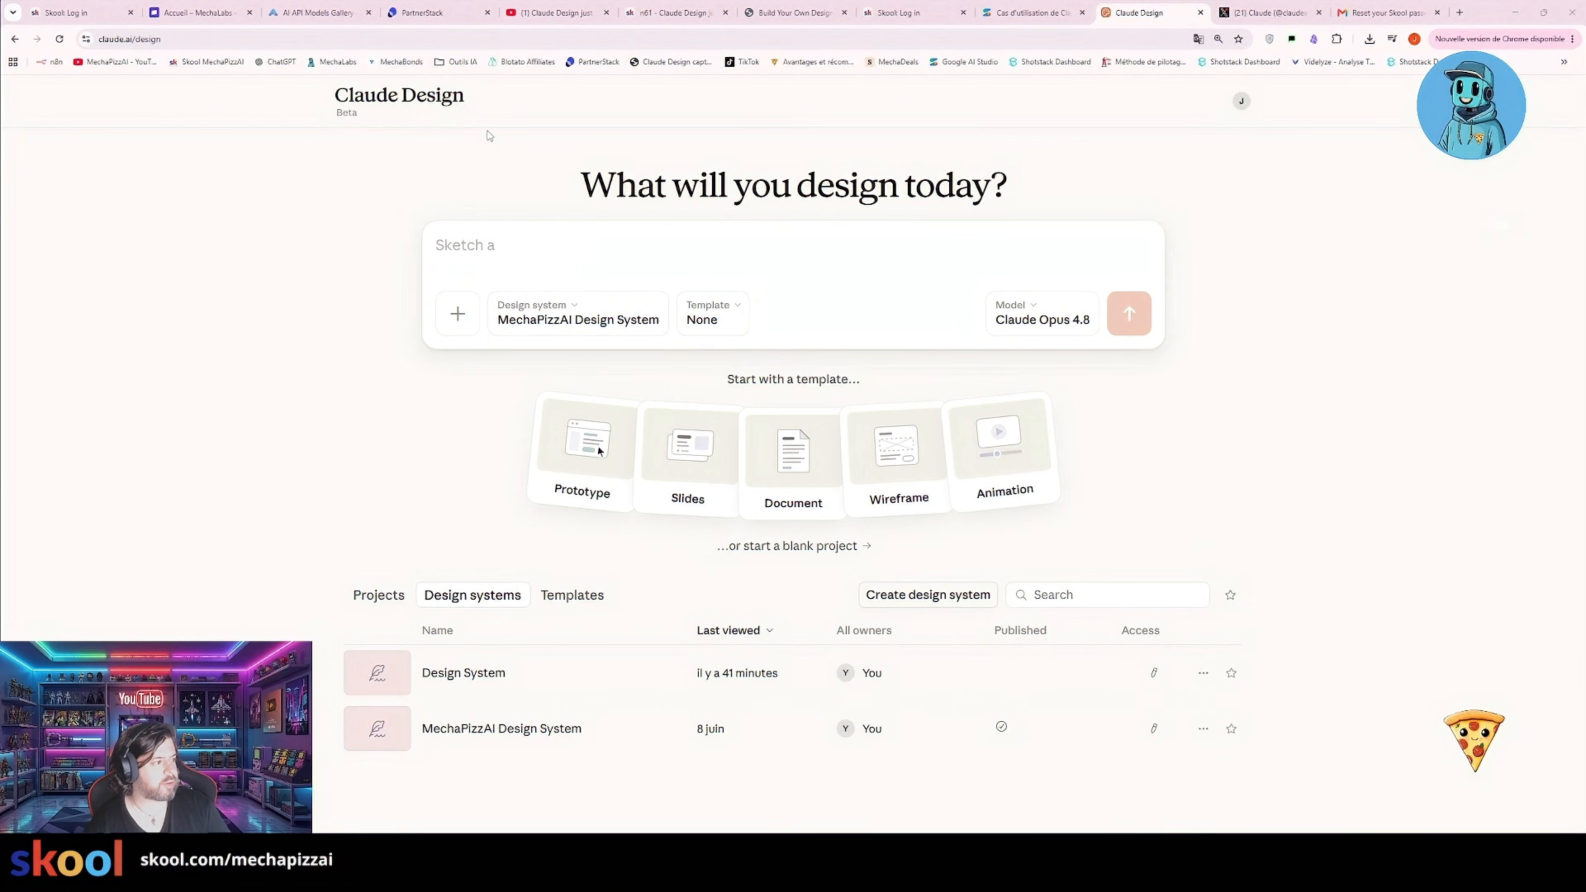
- Select the Slides template and paste the French prompt for a 3 to 4 slide presentation of Claude Design's new functions
click(583, 453)
click(712, 475)
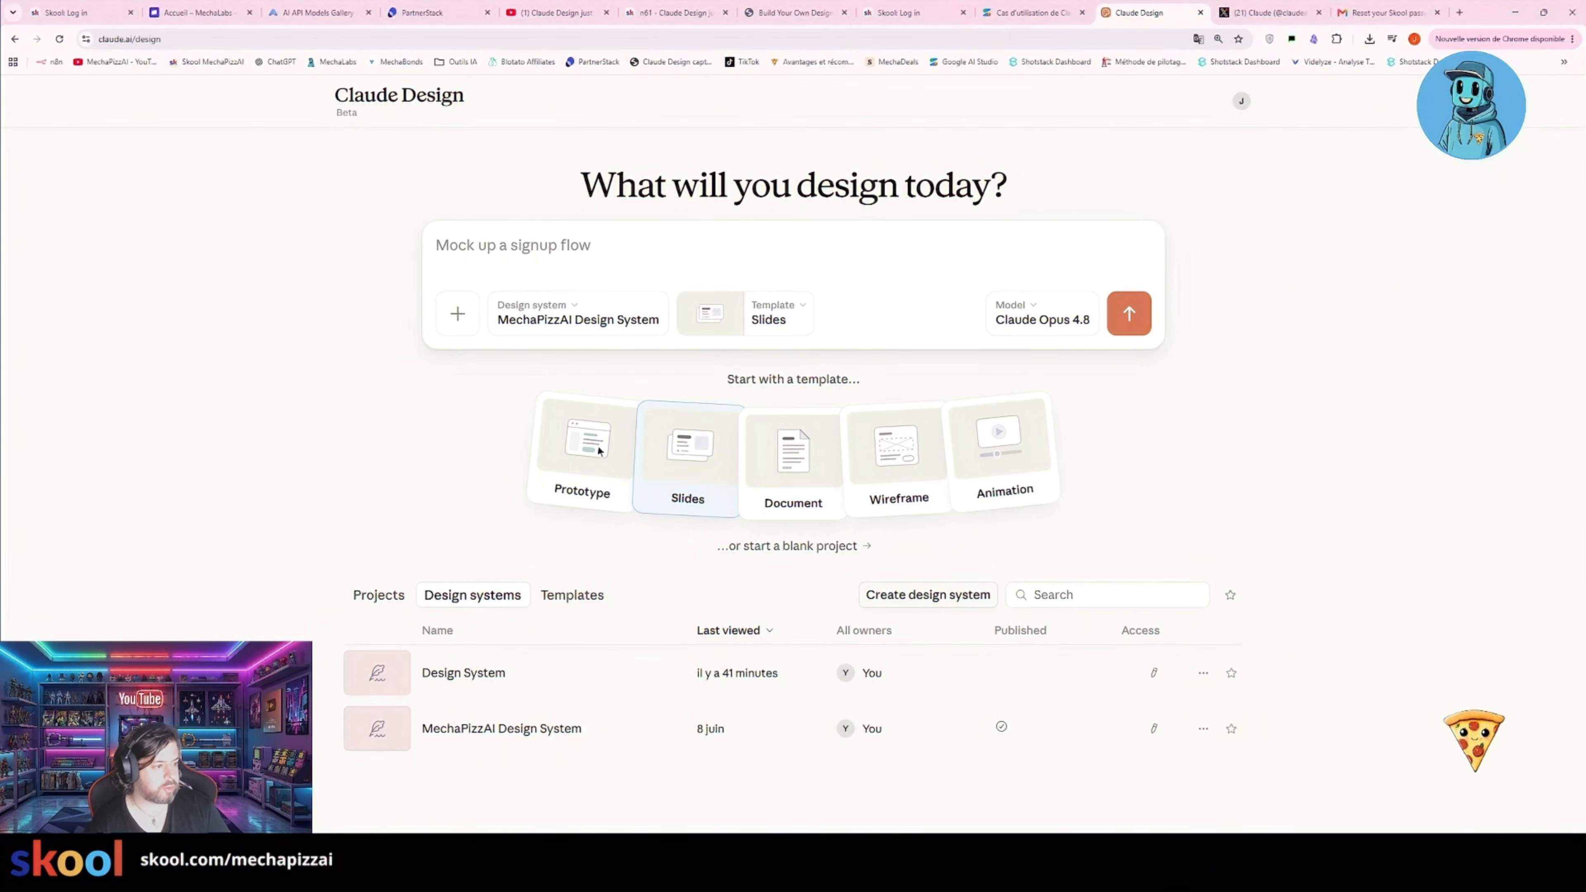
key(ctrl+v)
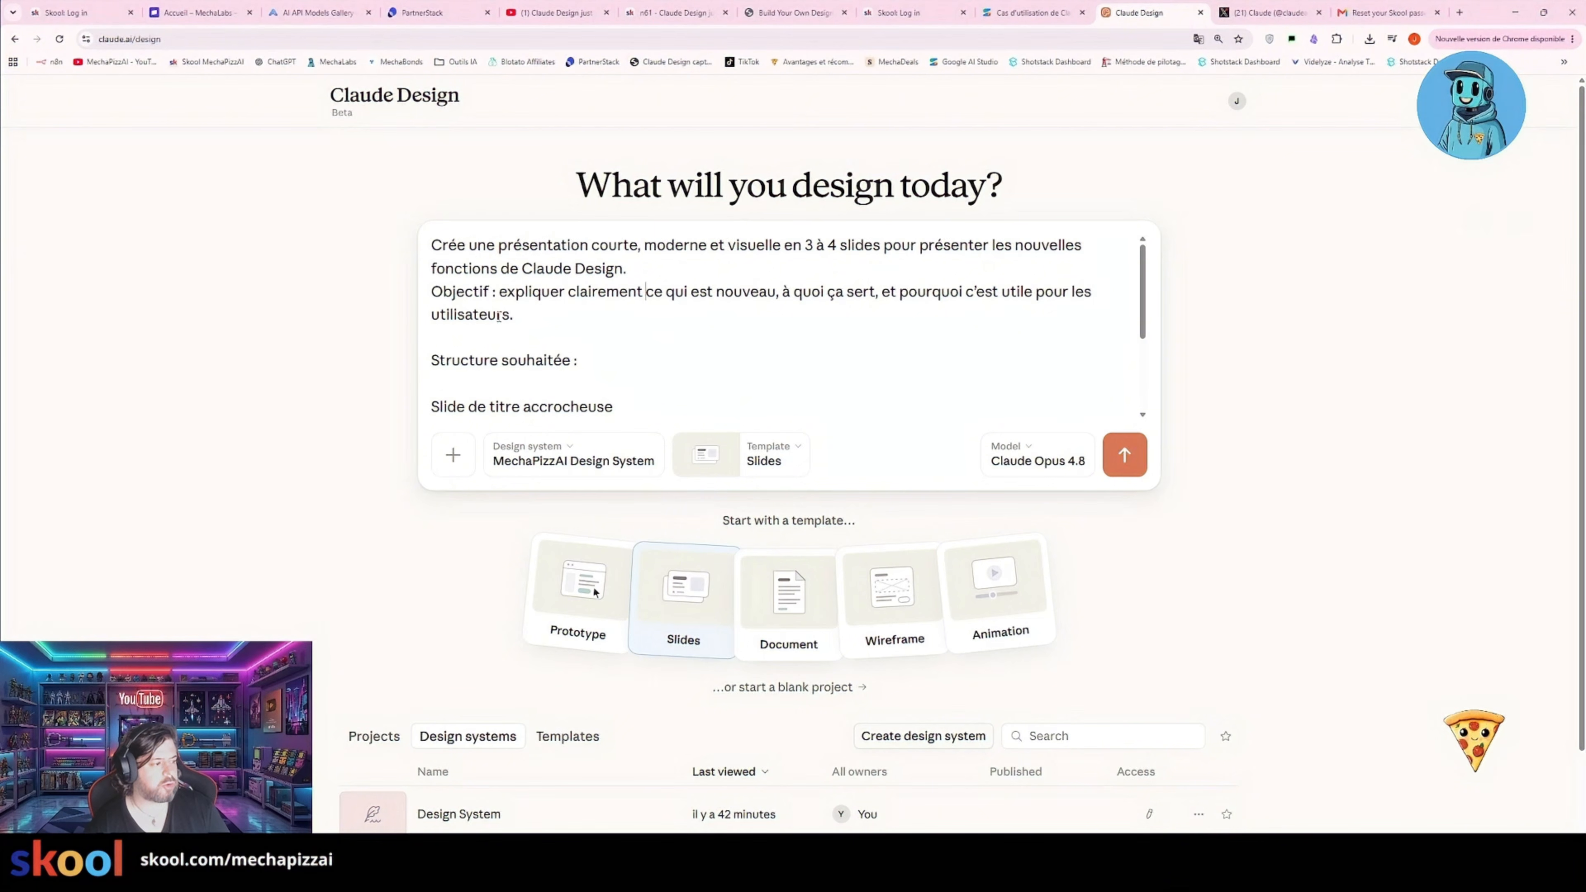
- Review the pasted prompt, checking the requested slide structure and the wording about the number of slides
scroll(498, 315, down, 5)
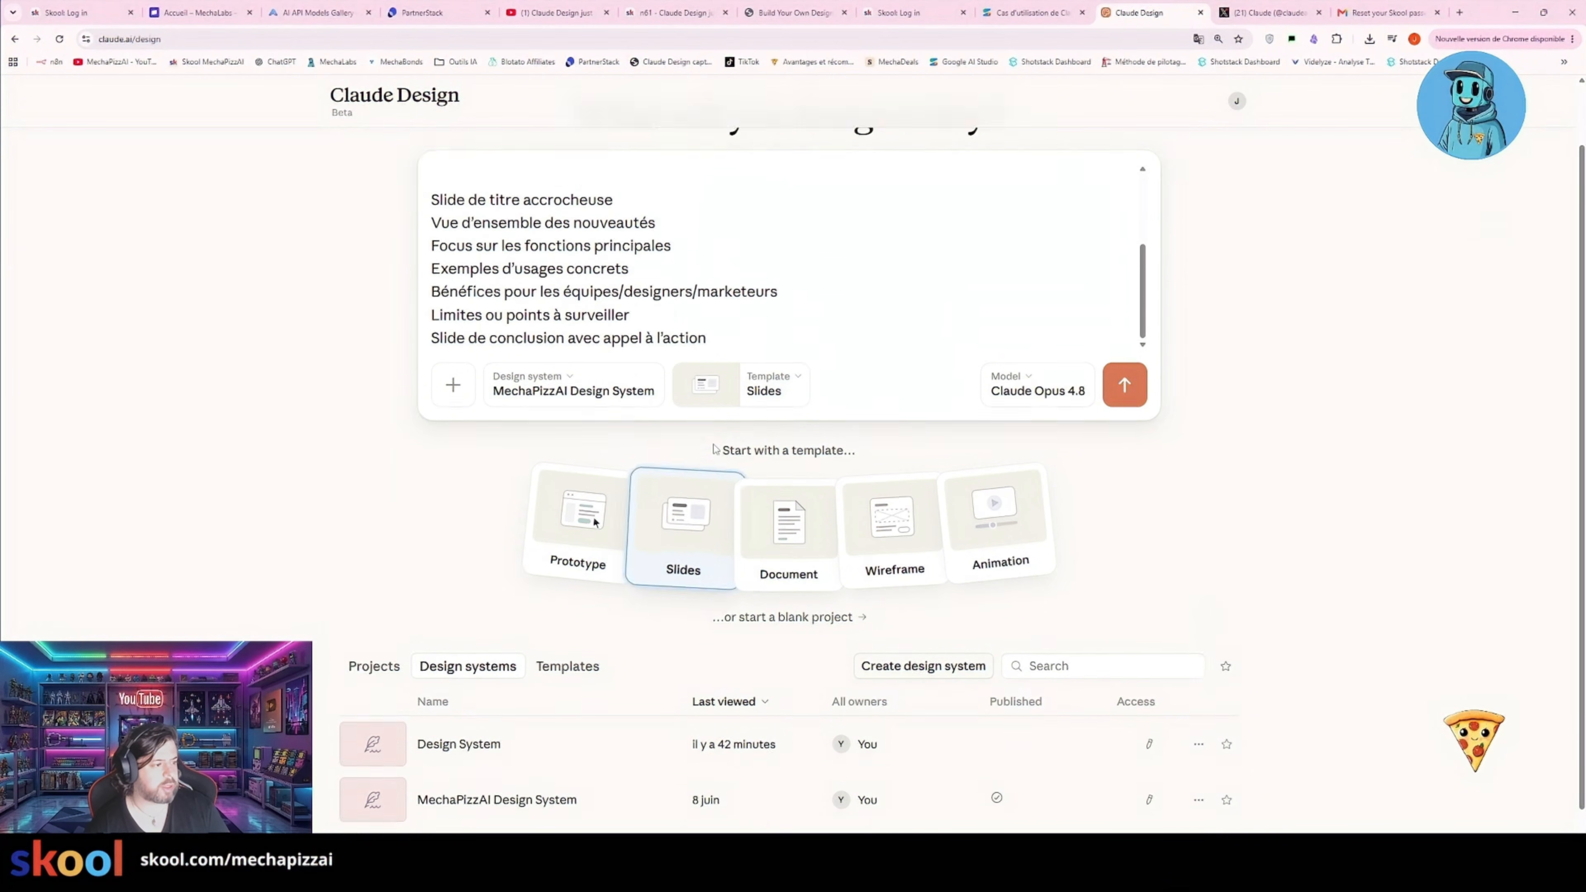
scroll(715, 448, up, 2)
scroll(848, 283, up, 5)
drag(805, 246, 882, 247)
scroll(665, 293, down, 2)
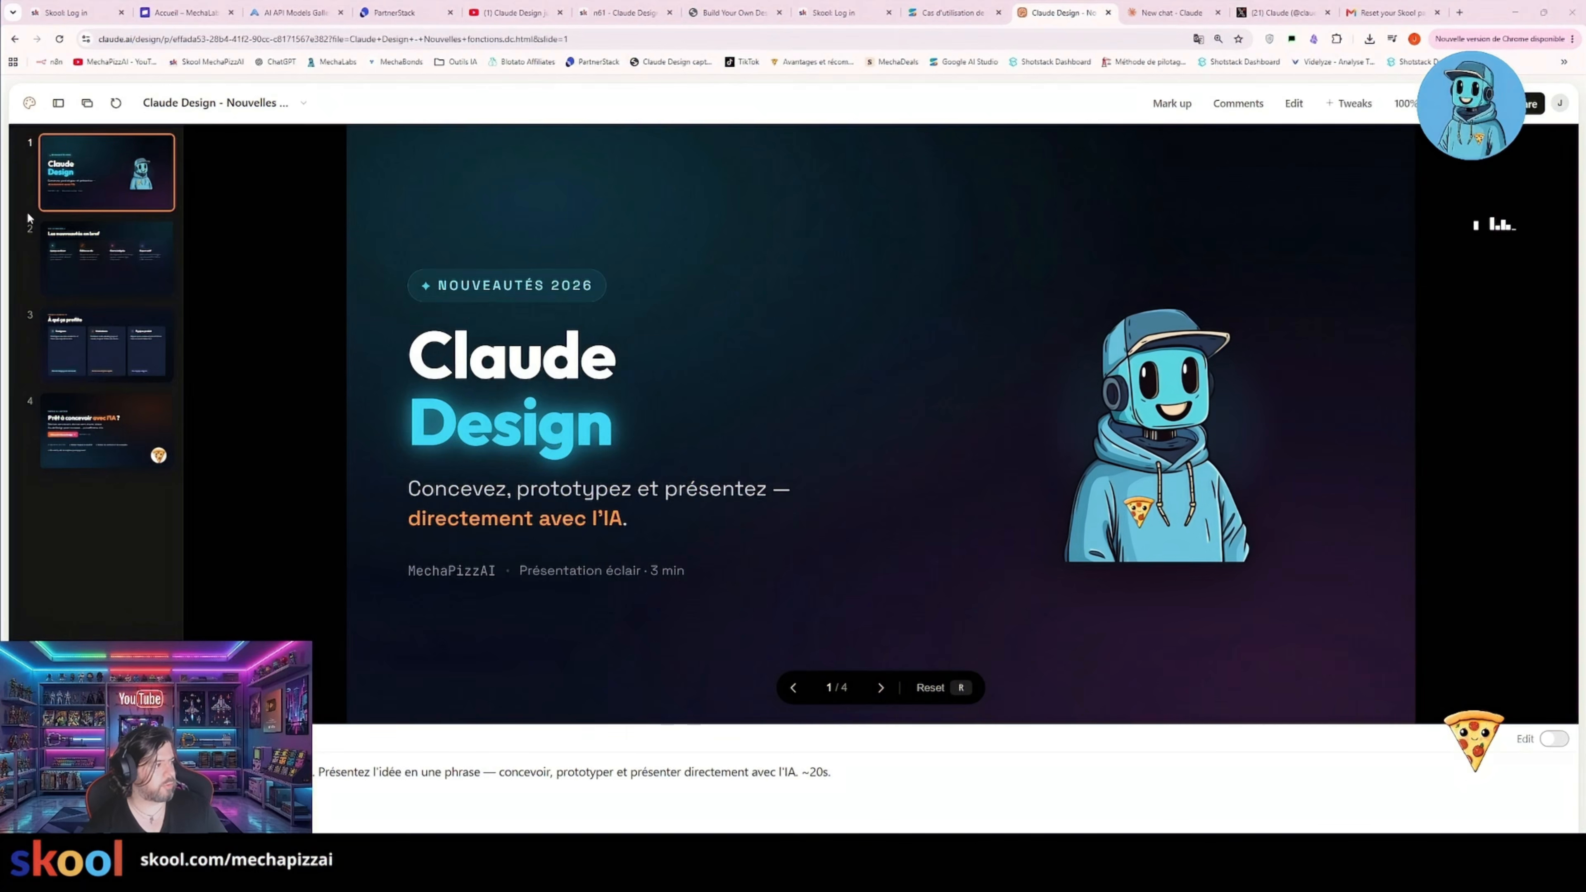
- Look through all the slides of the generated Claude Design deck and return to the title slide
click(106, 258)
click(106, 343)
click(124, 428)
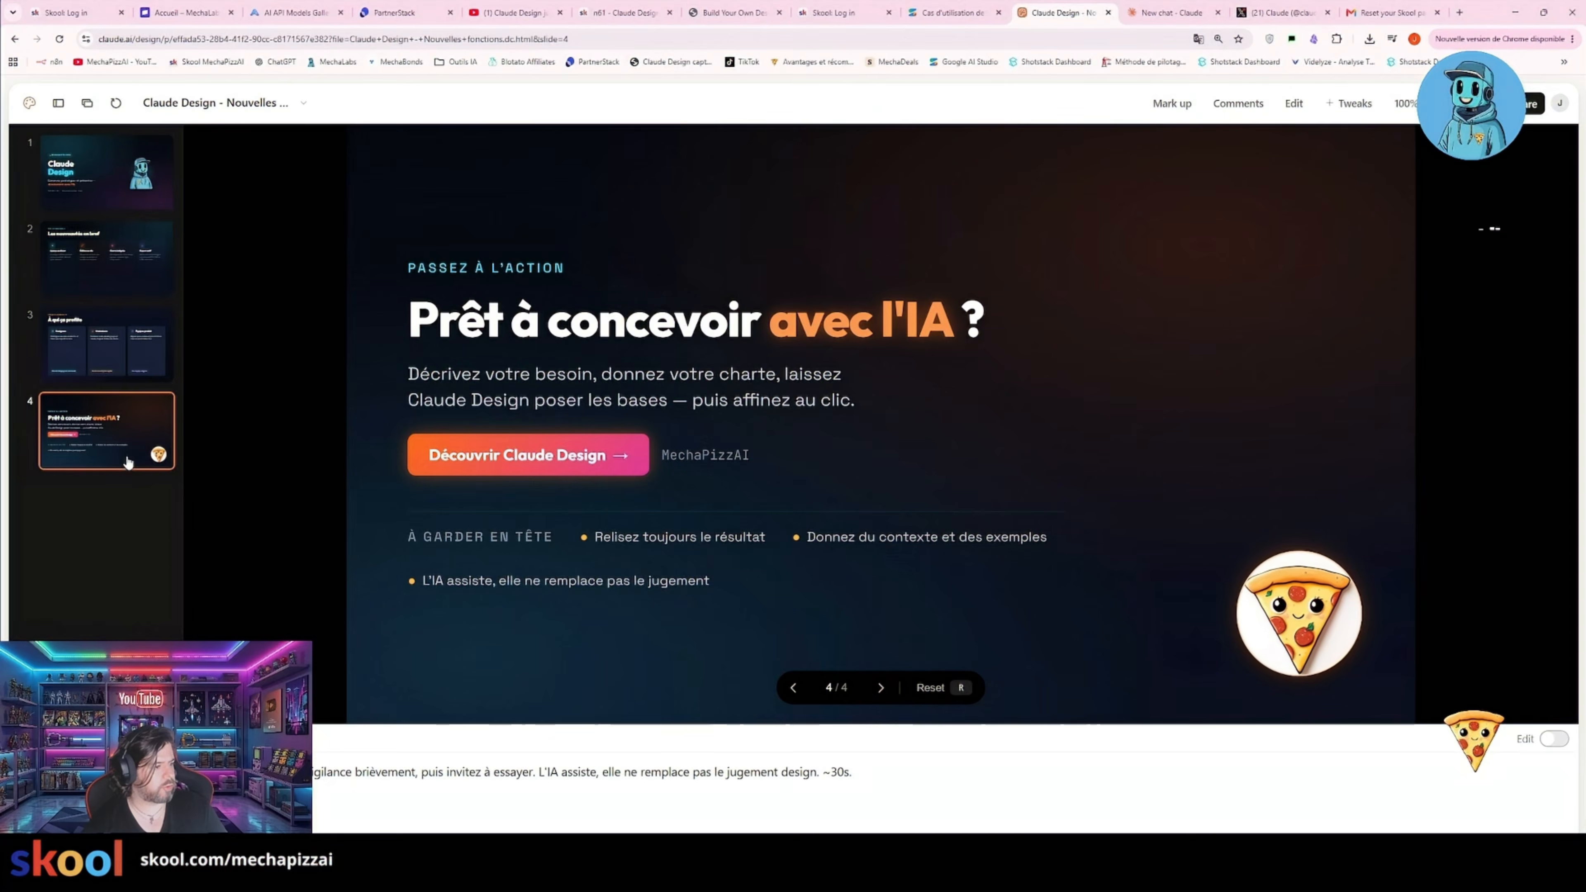
click(106, 343)
click(113, 181)
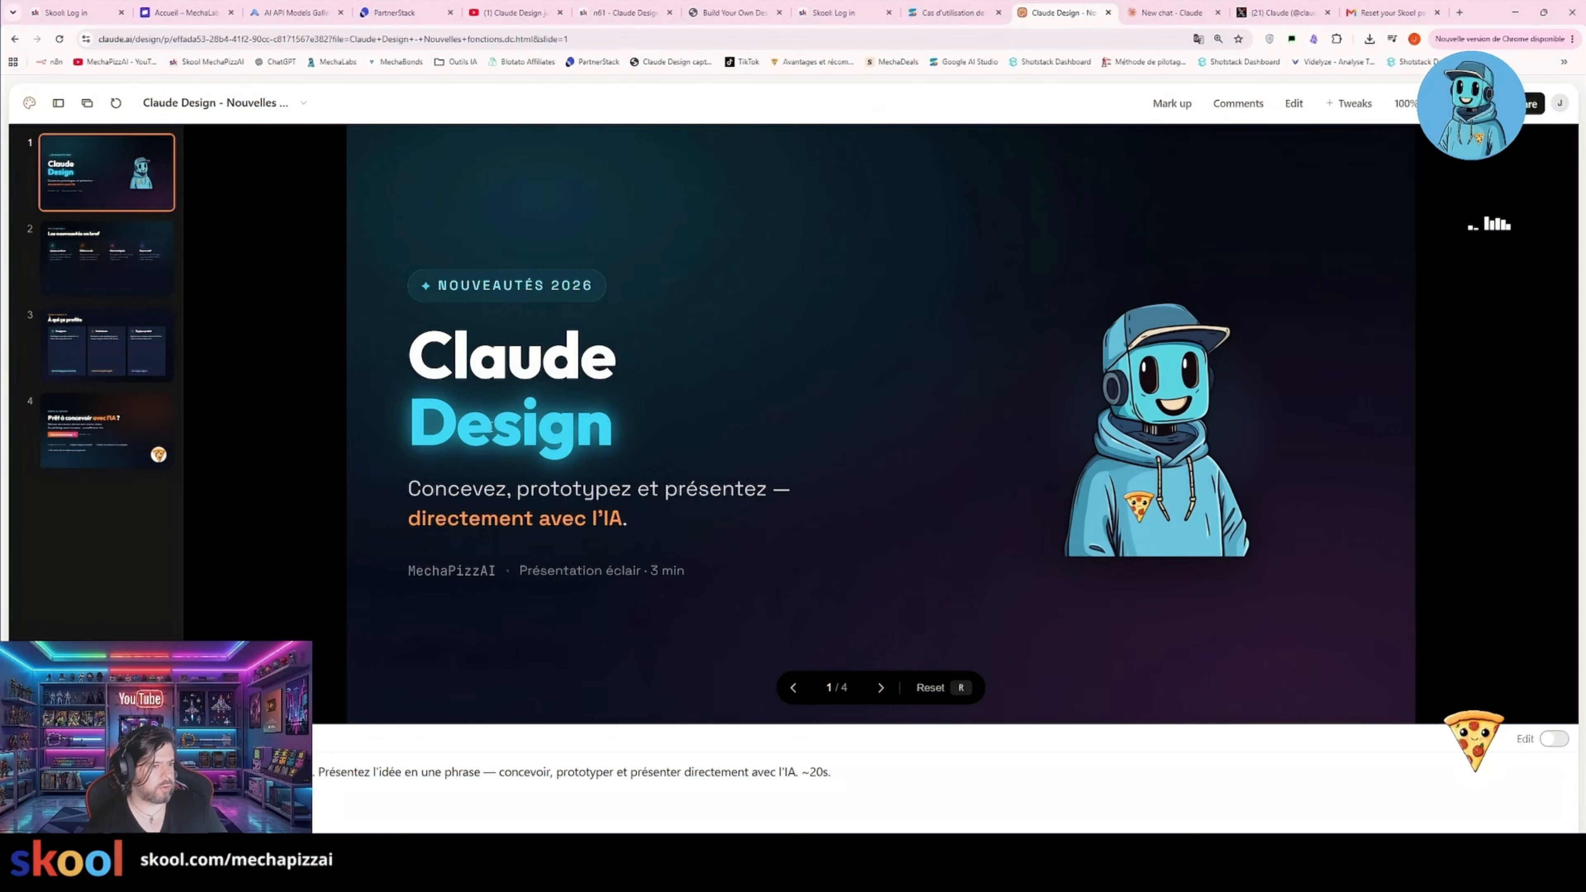
click(131, 250)
click(139, 194)
click(128, 431)
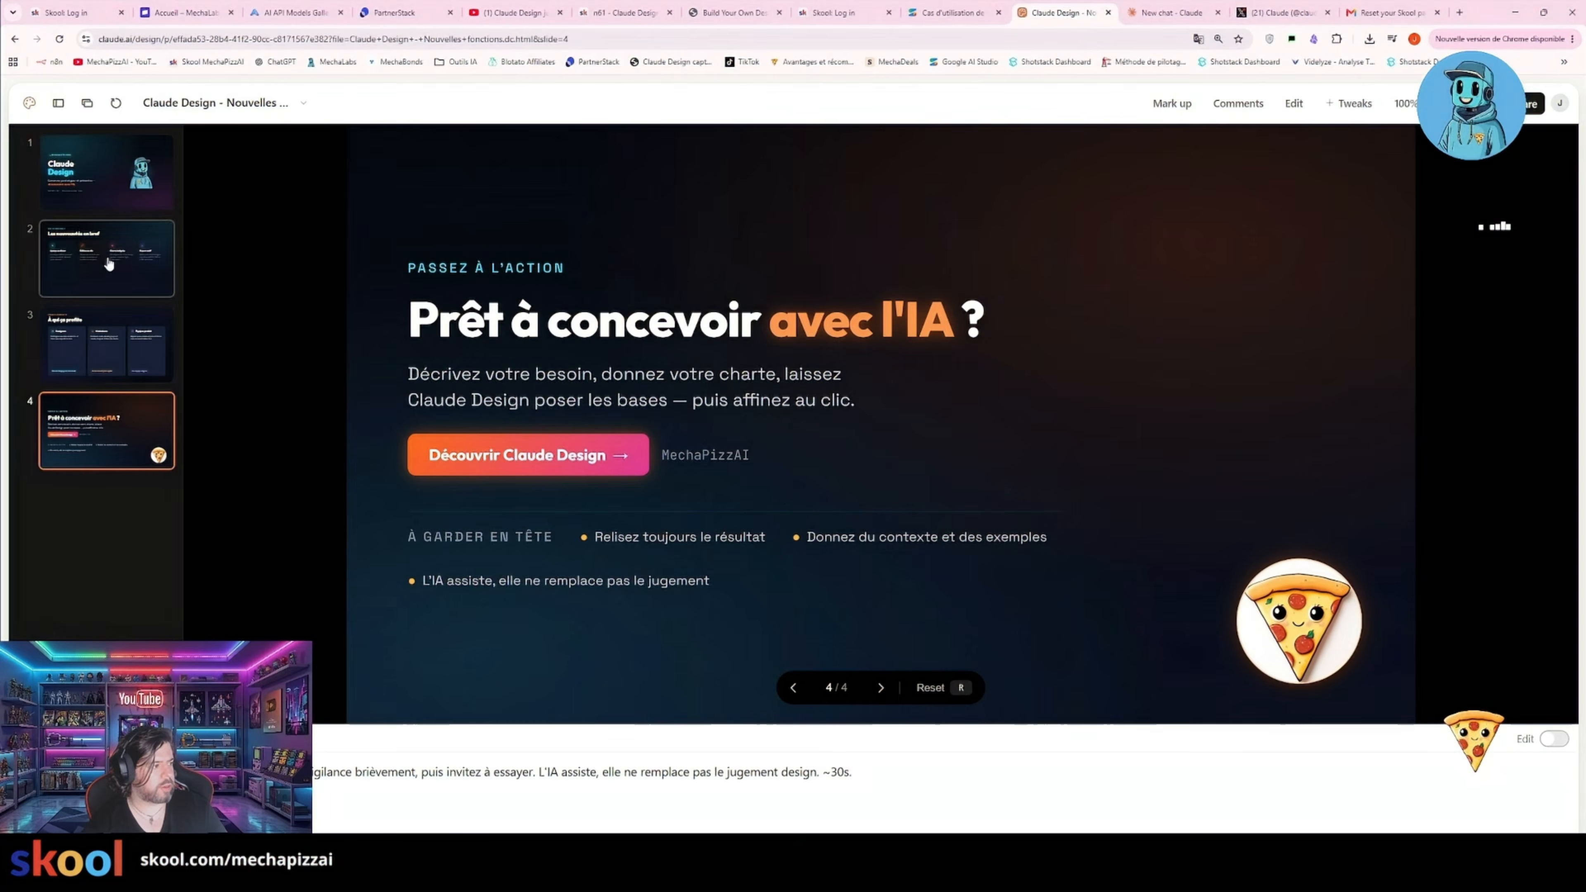
click(115, 187)
click(122, 354)
click(136, 204)
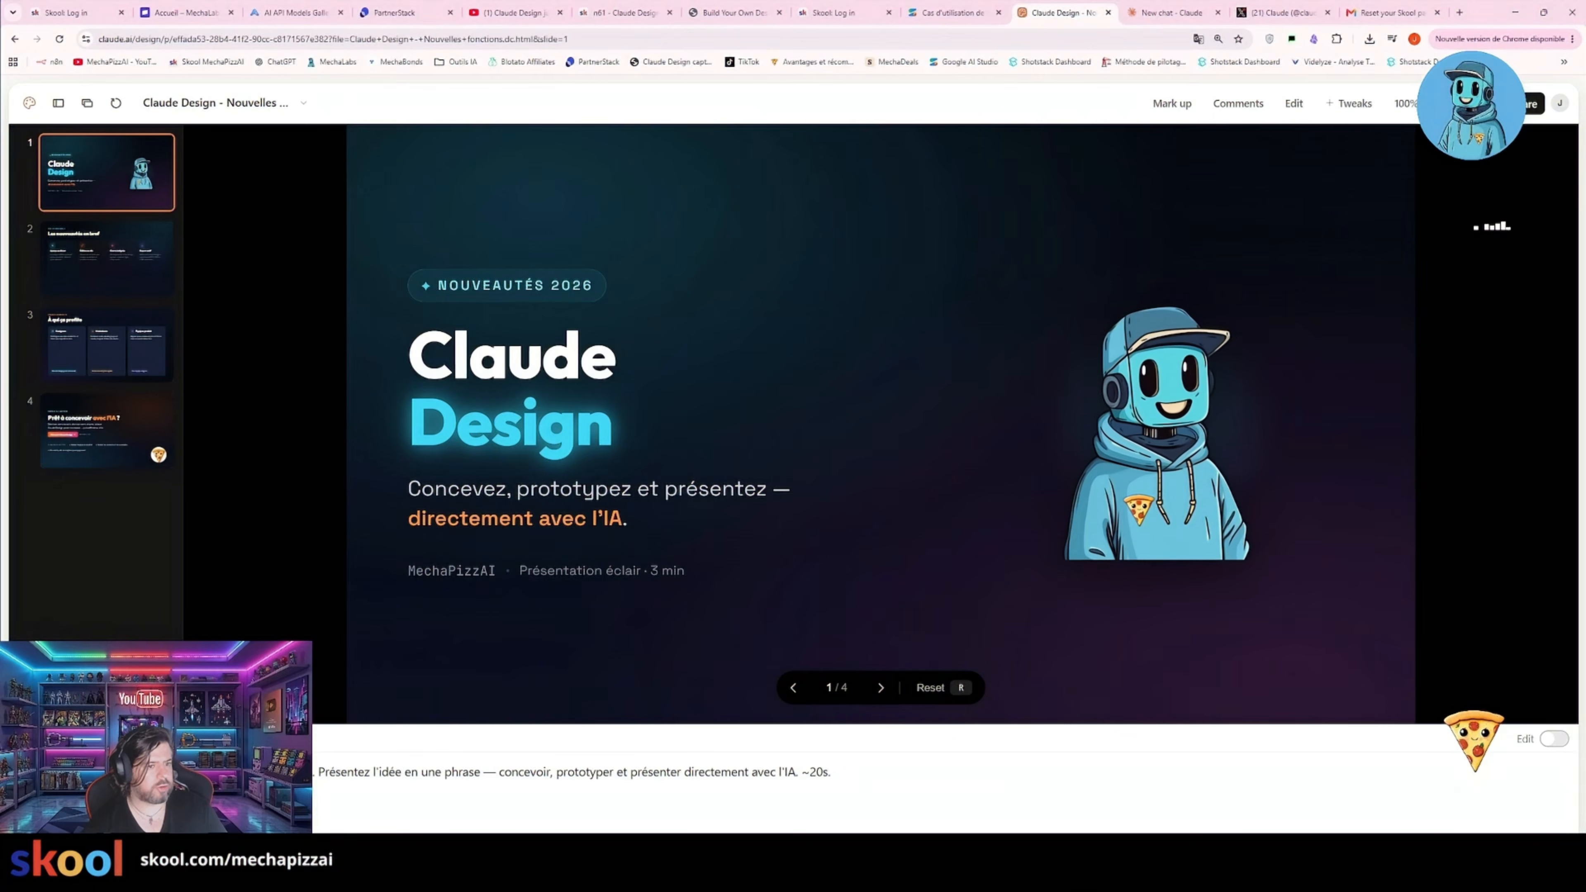
- Present the deck with the presenter view, reposition its window over the slideshow and advance past the title slide
click(1495, 103)
click(1417, 187)
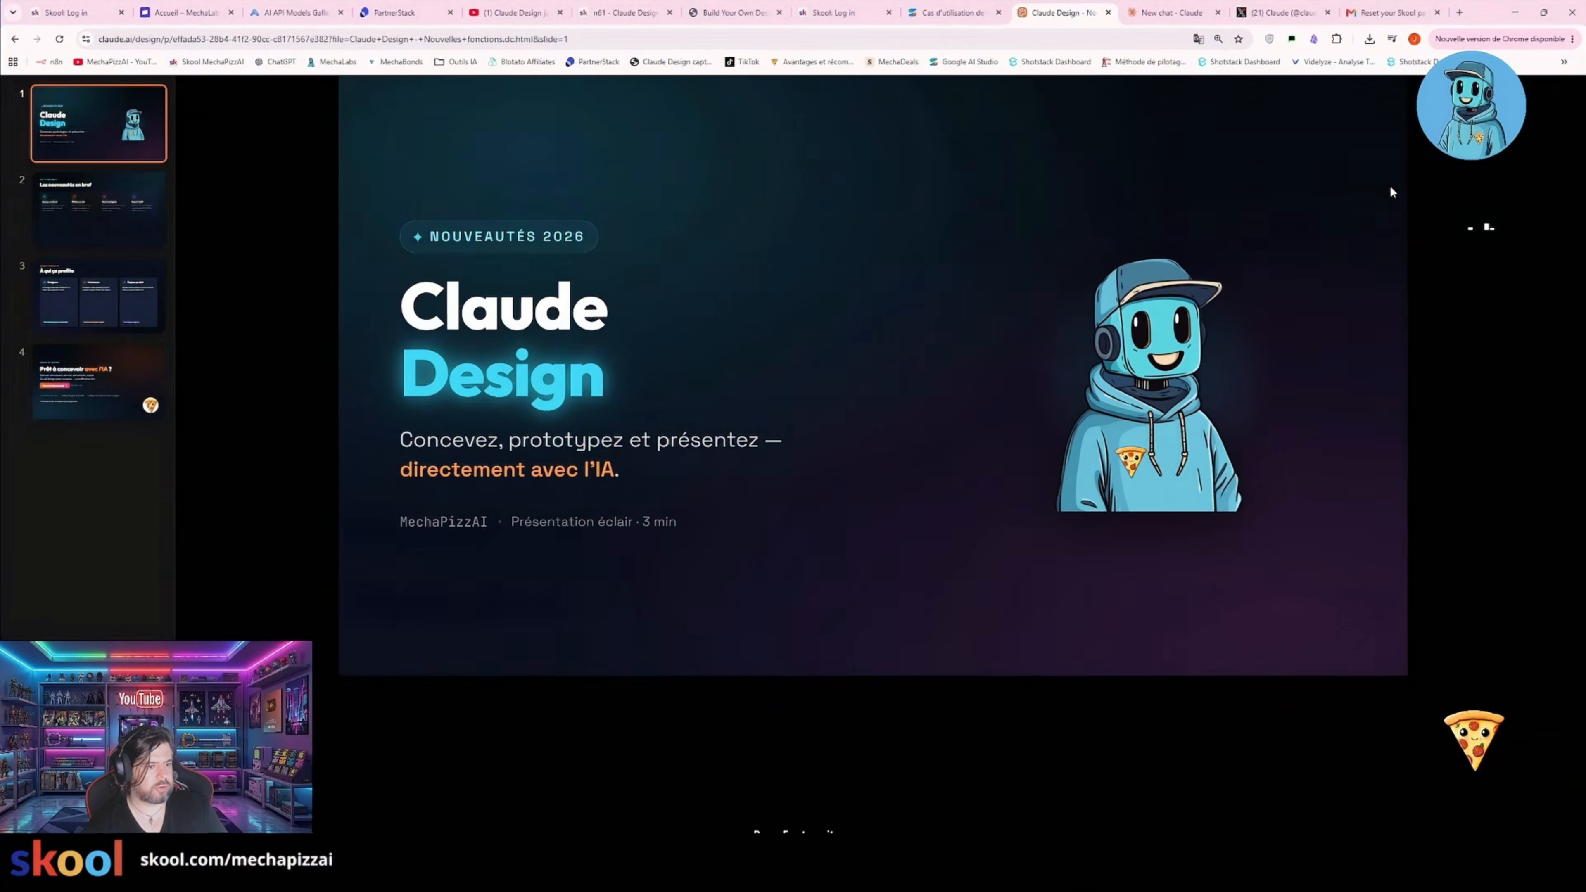
drag(1584, 269, 751, 161)
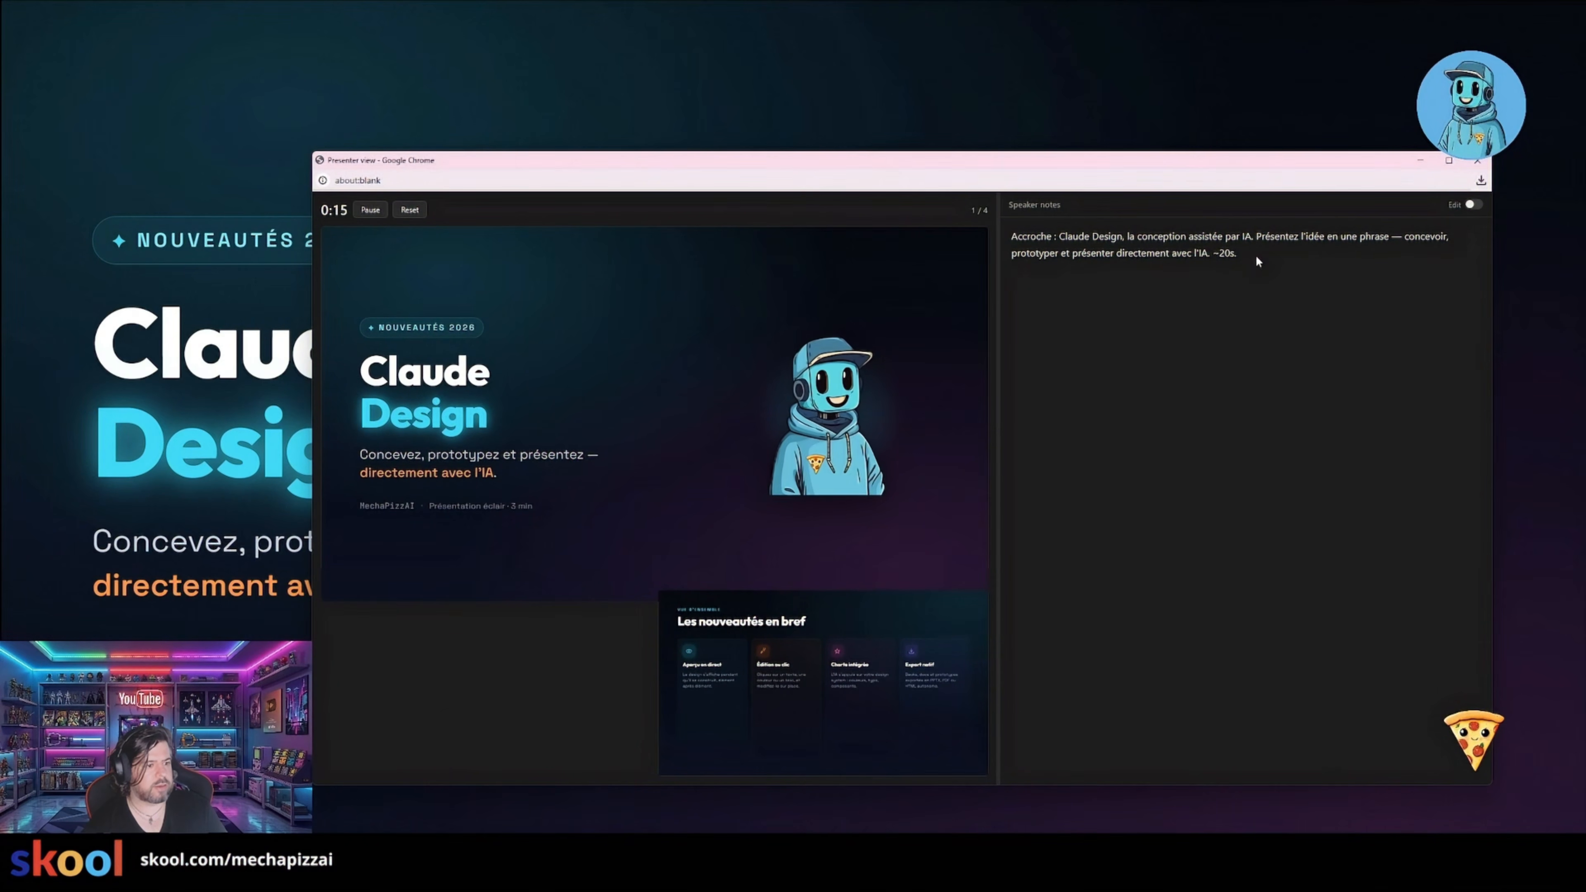
mouse_move(985, 160)
mouse_down()
mouse_move(1062, 165)
mouse_move(963, 158)
mouse_up()
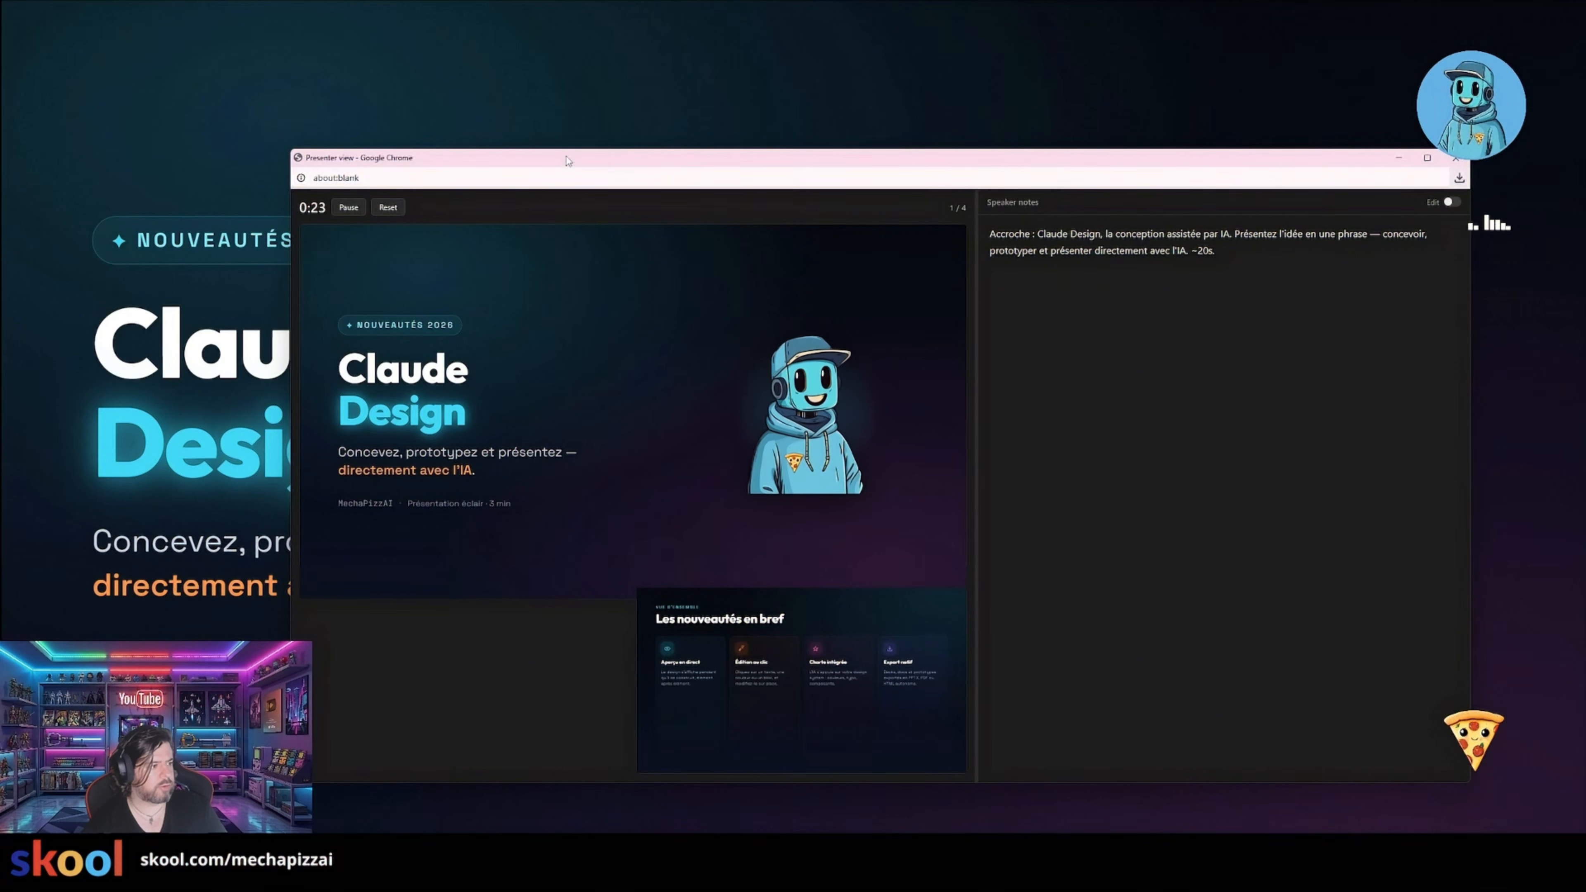
drag(613, 166, 662, 185)
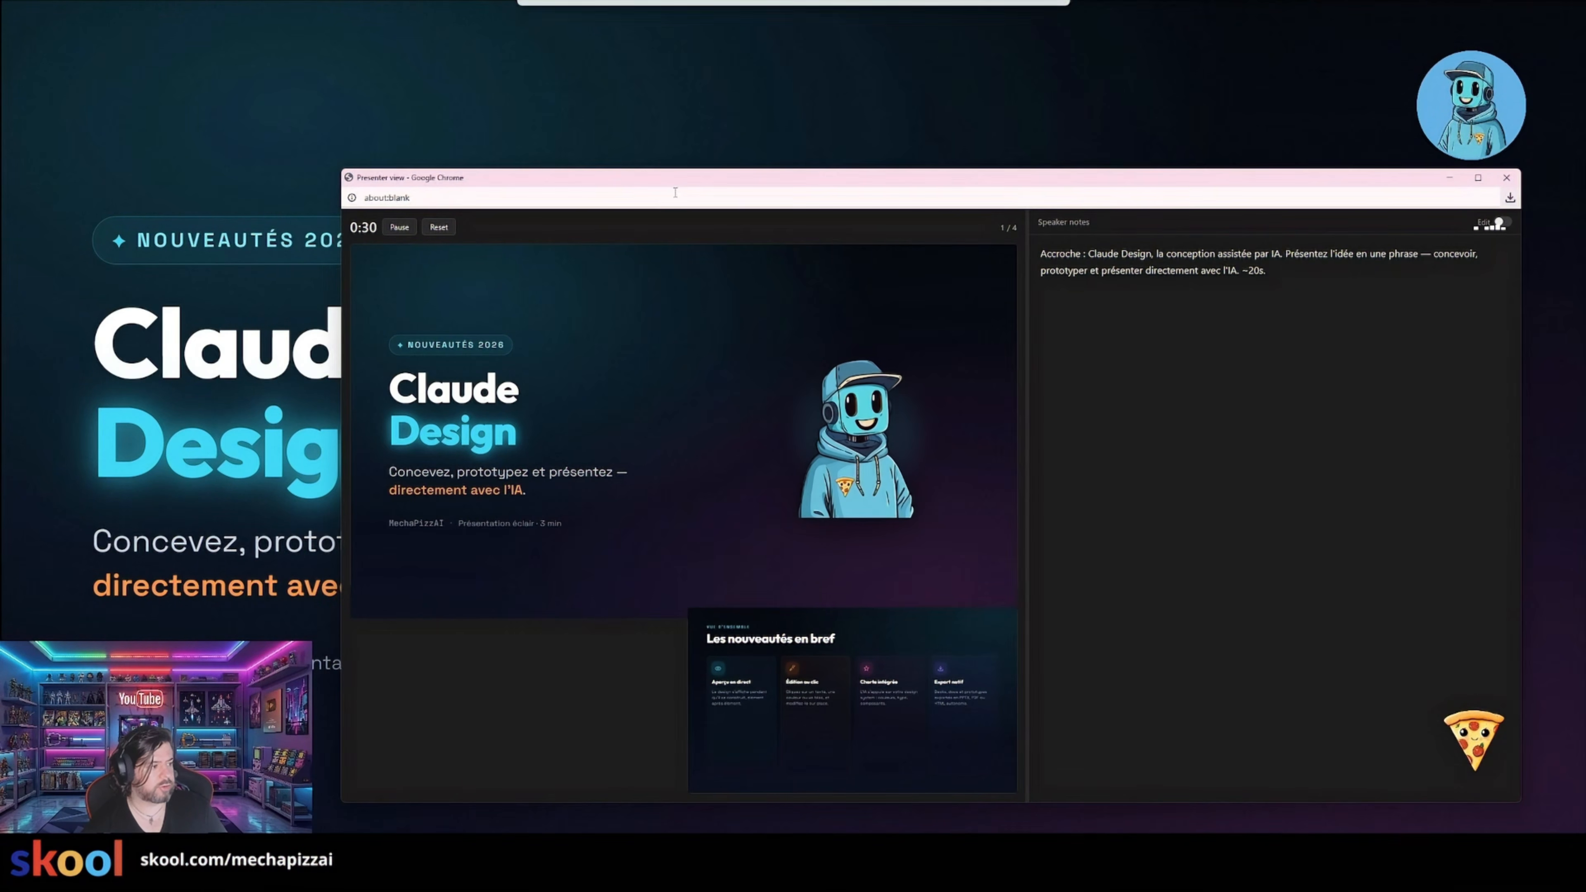
click(767, 697)
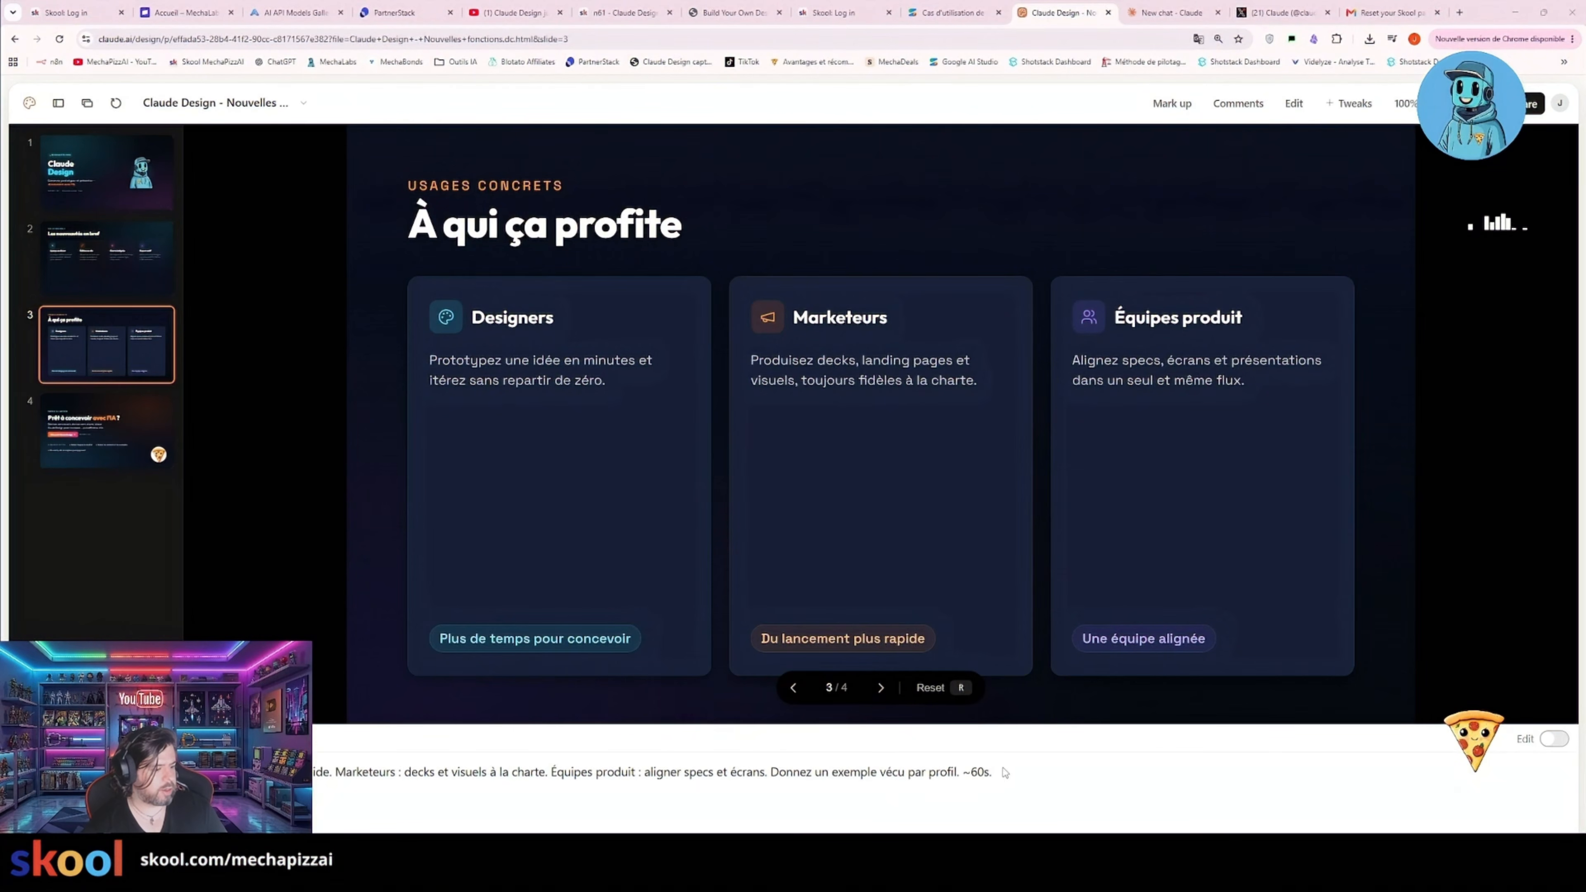
- Enable speaker note editing on slide 3 and append "dqdqzd dqdqzdqz dzdqdq" to the end of its notes
click(1554, 740)
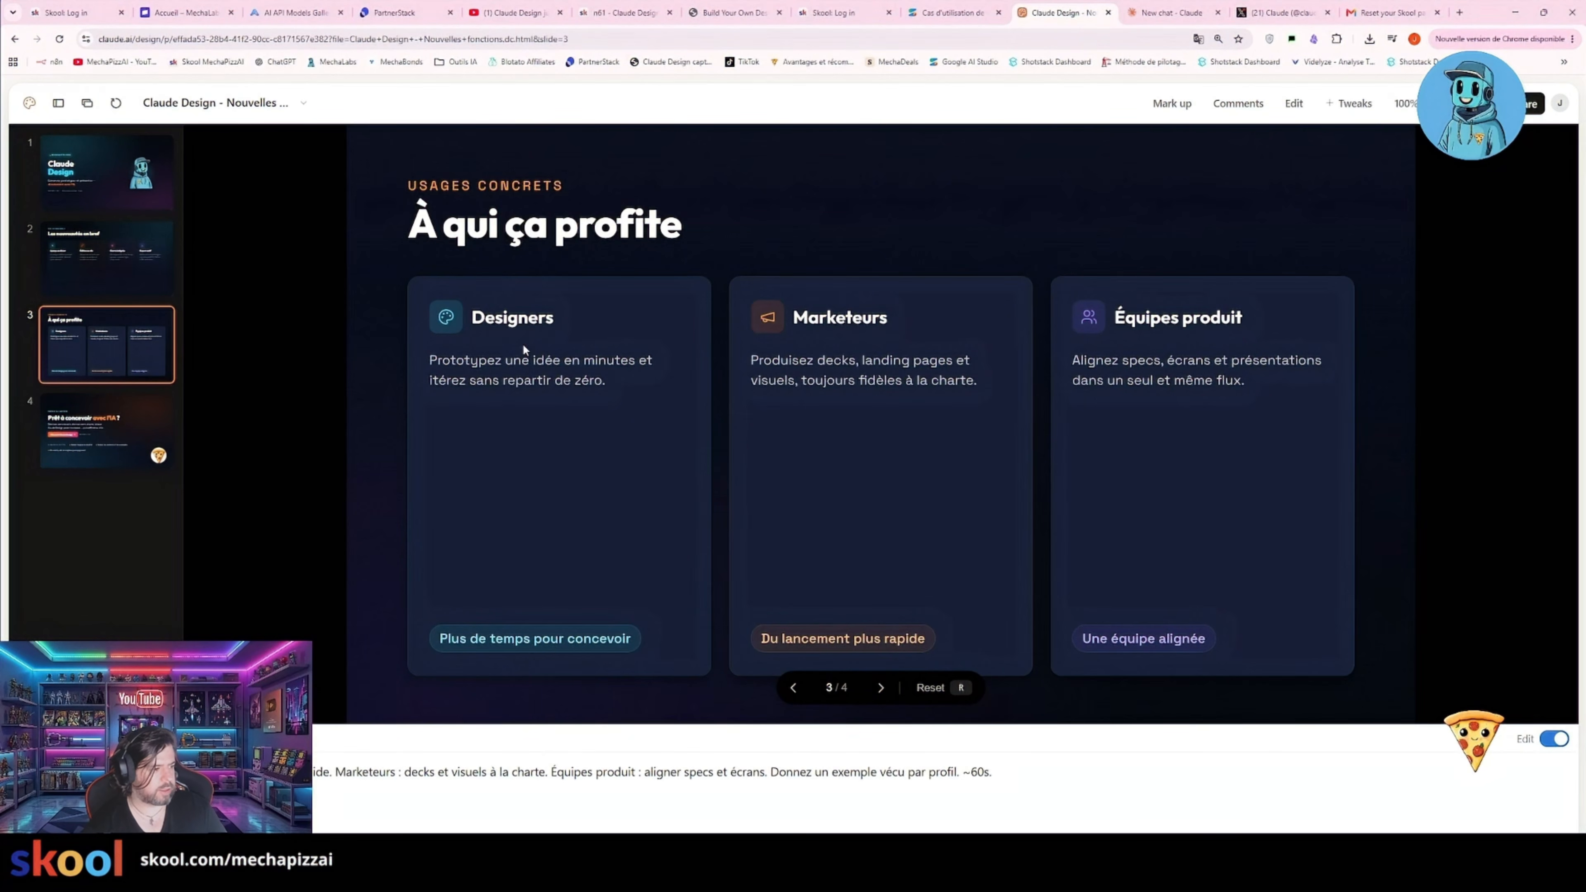
text(dqdqzd dqdqzdqz dzdqdq)
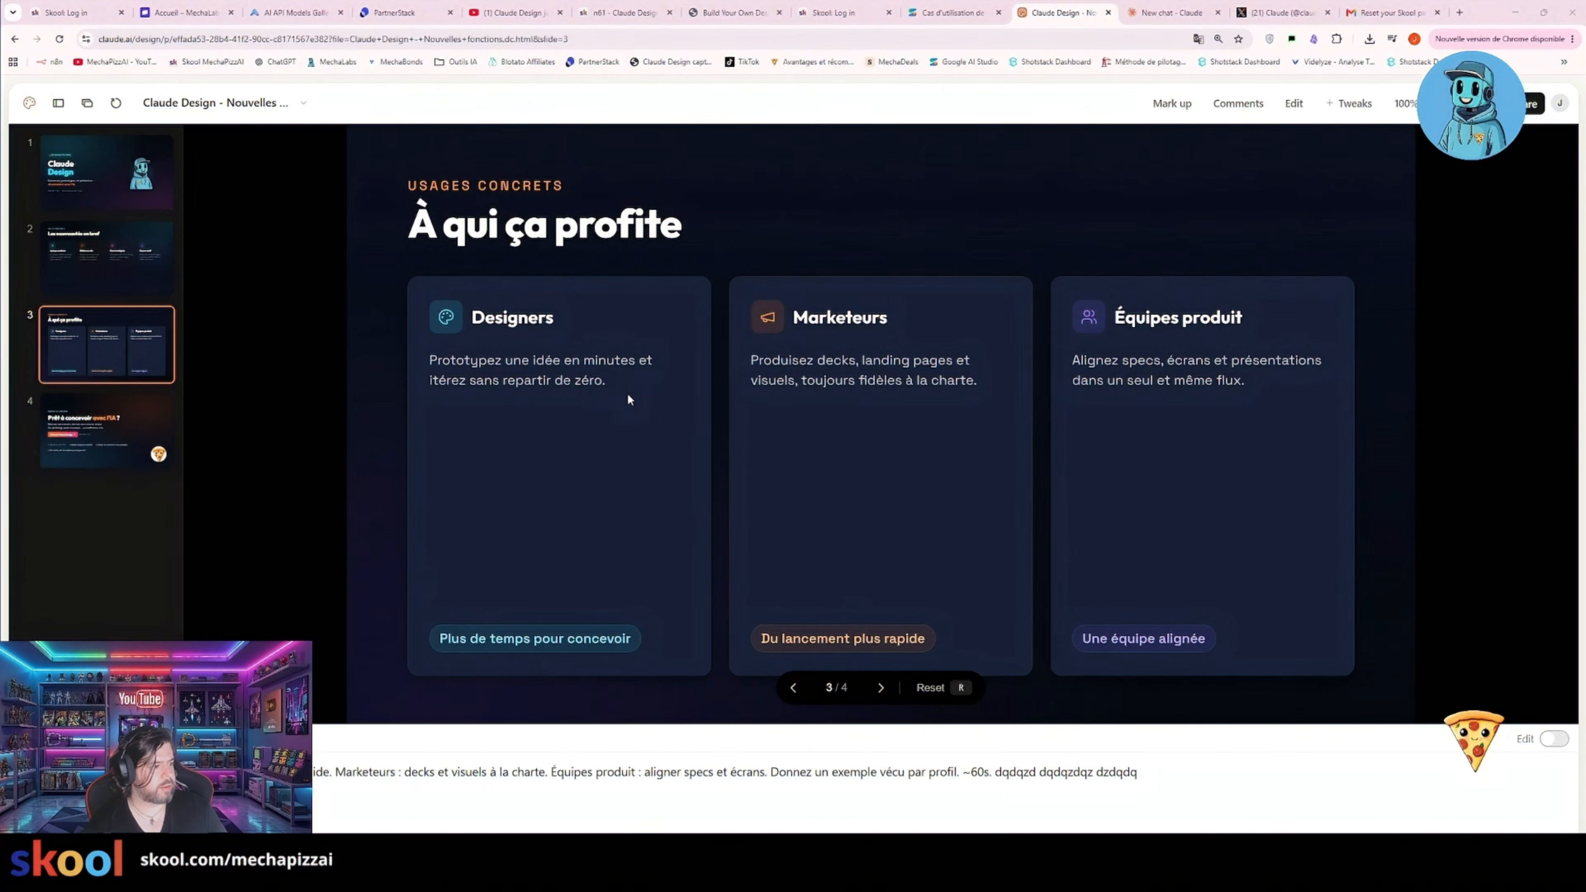
- Enter edit mode on slide 3 and change the first card's heading from "Designers" to "test"
click(1295, 104)
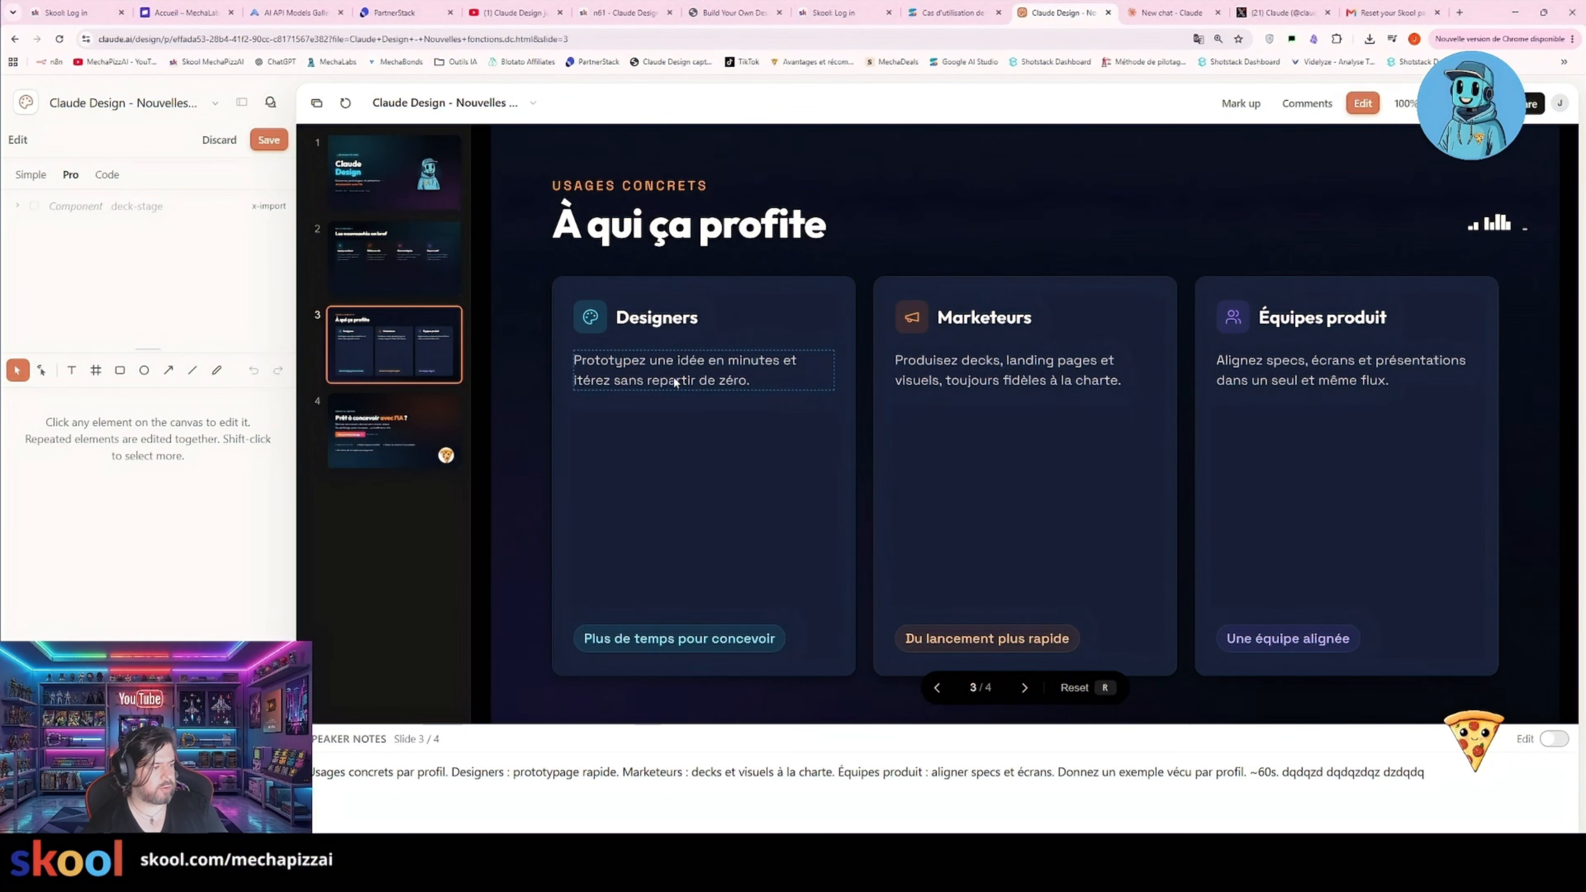
click(674, 319)
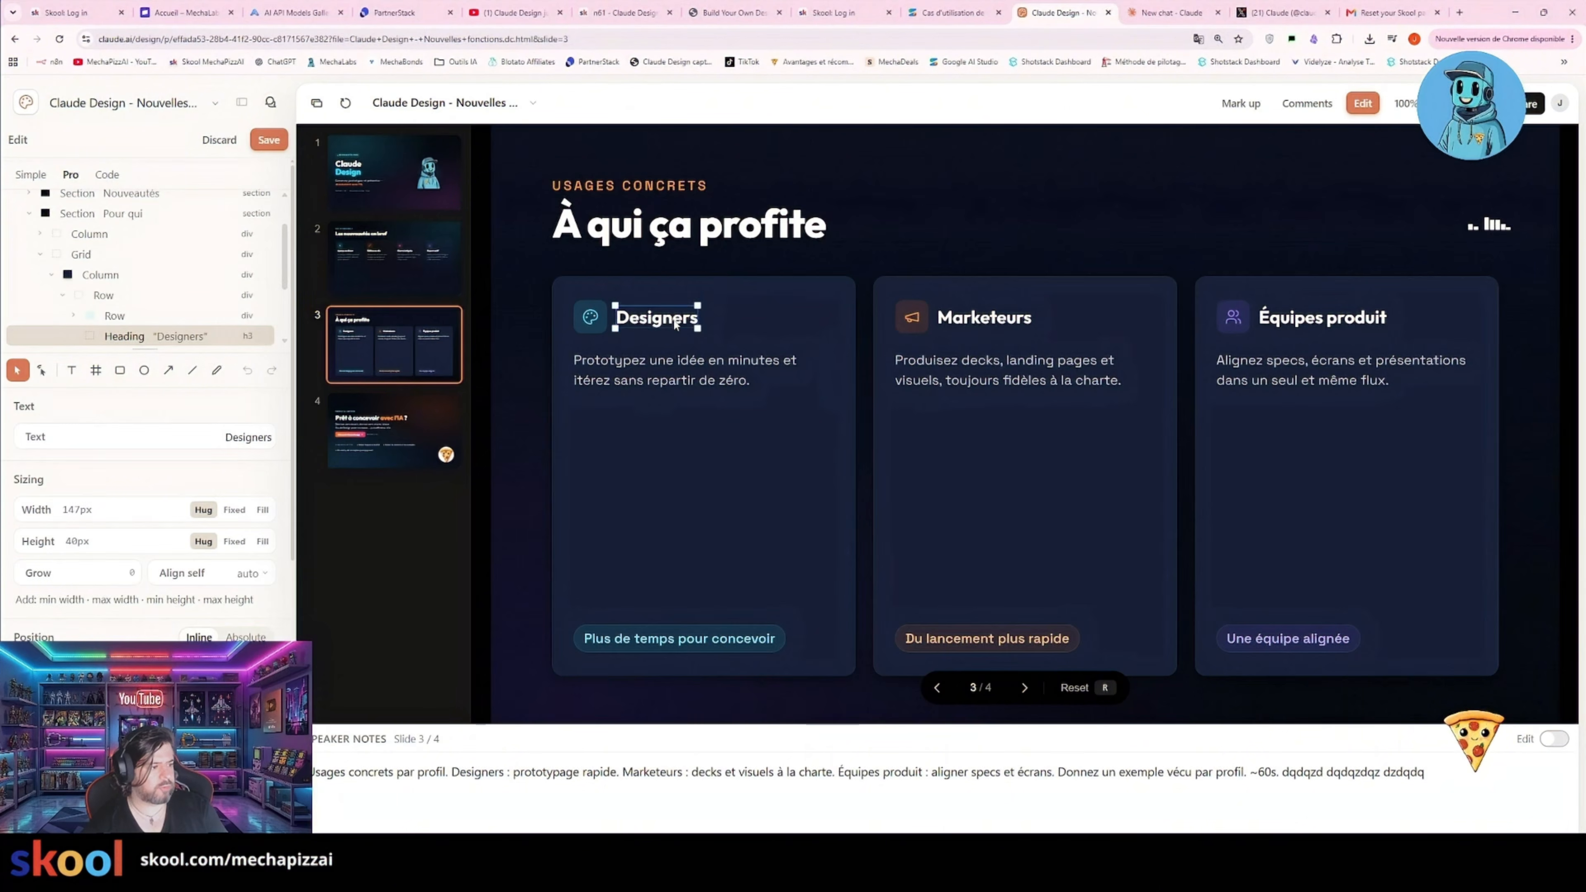
double_click(664, 321)
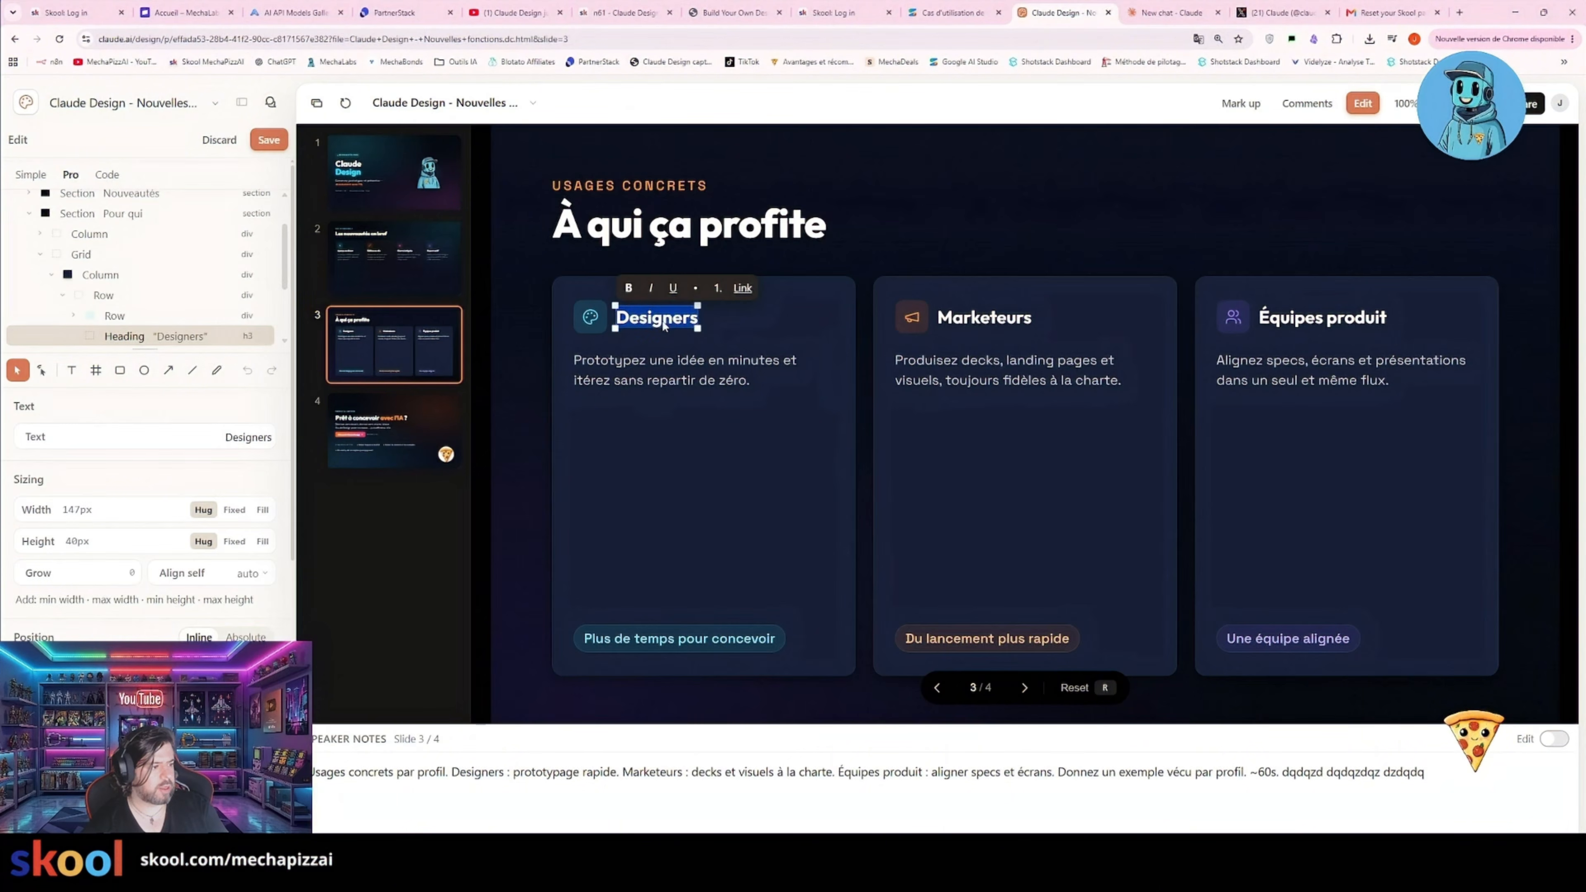
click(25, 175)
click(203, 273)
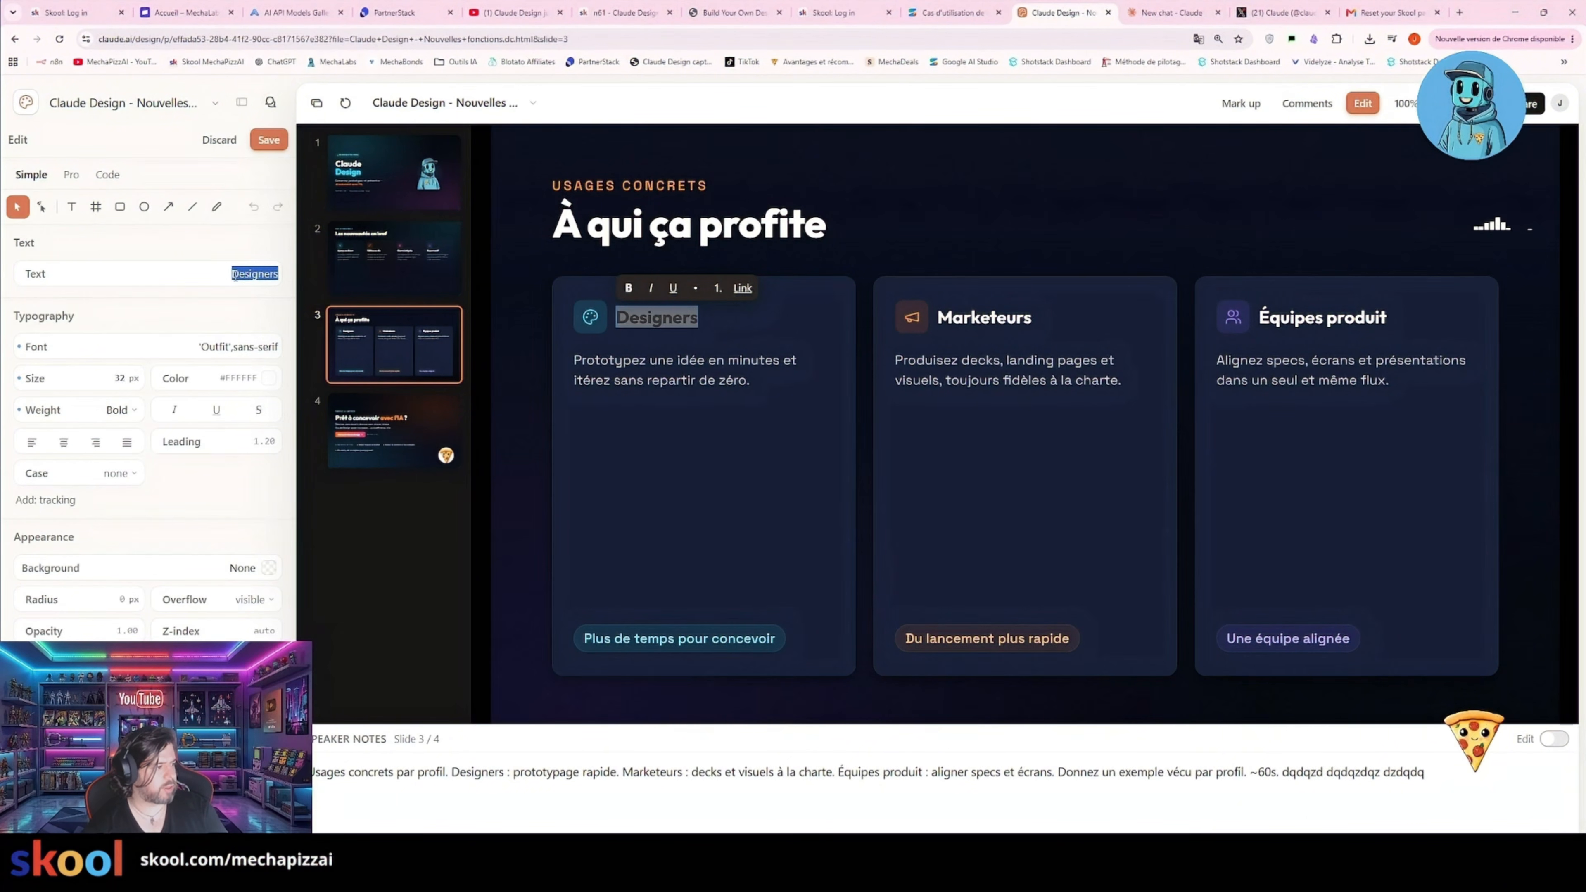
text(test)
- Check the list of fonts available for the "test" heading
click(150, 349)
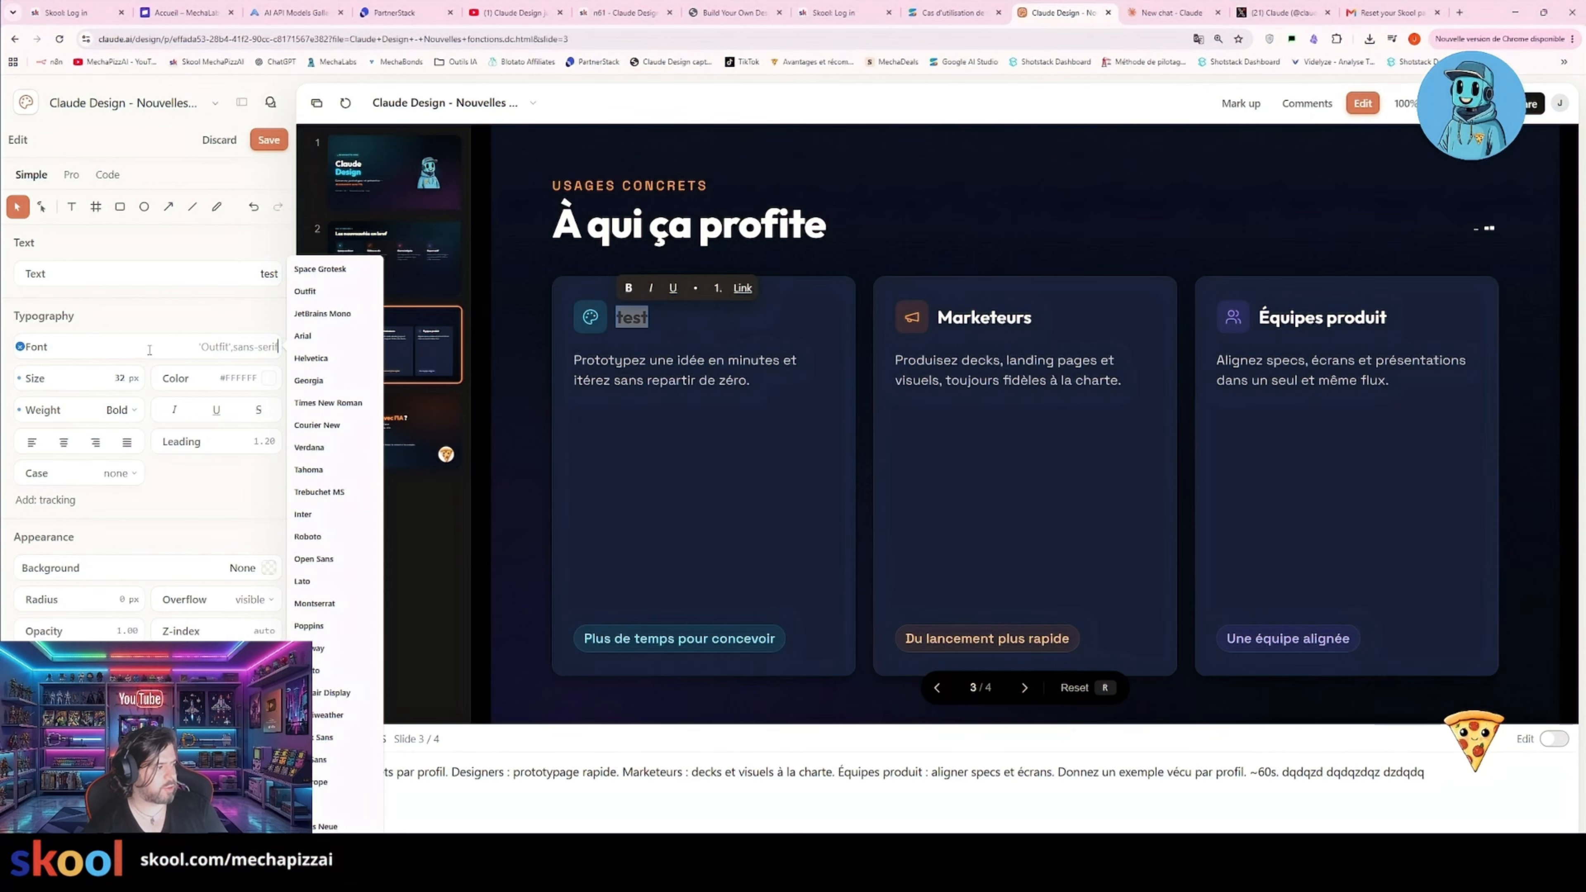
click(180, 382)
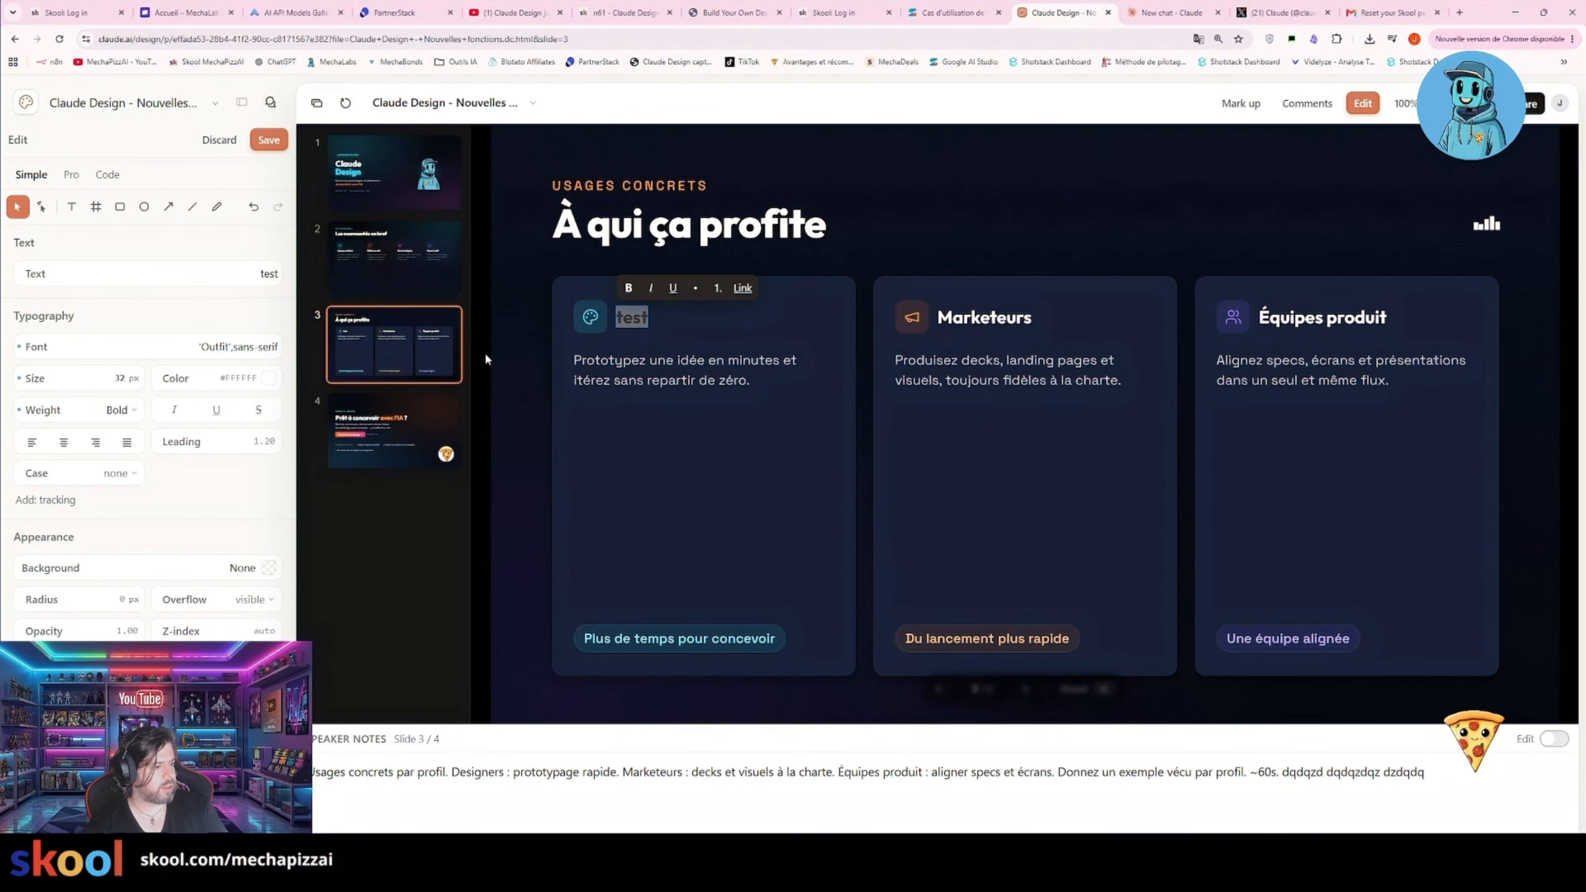
- Examine slide 3's element tree in the Pro editing view, including the entry for the "Marketeurs" card's paragraph
click(71, 180)
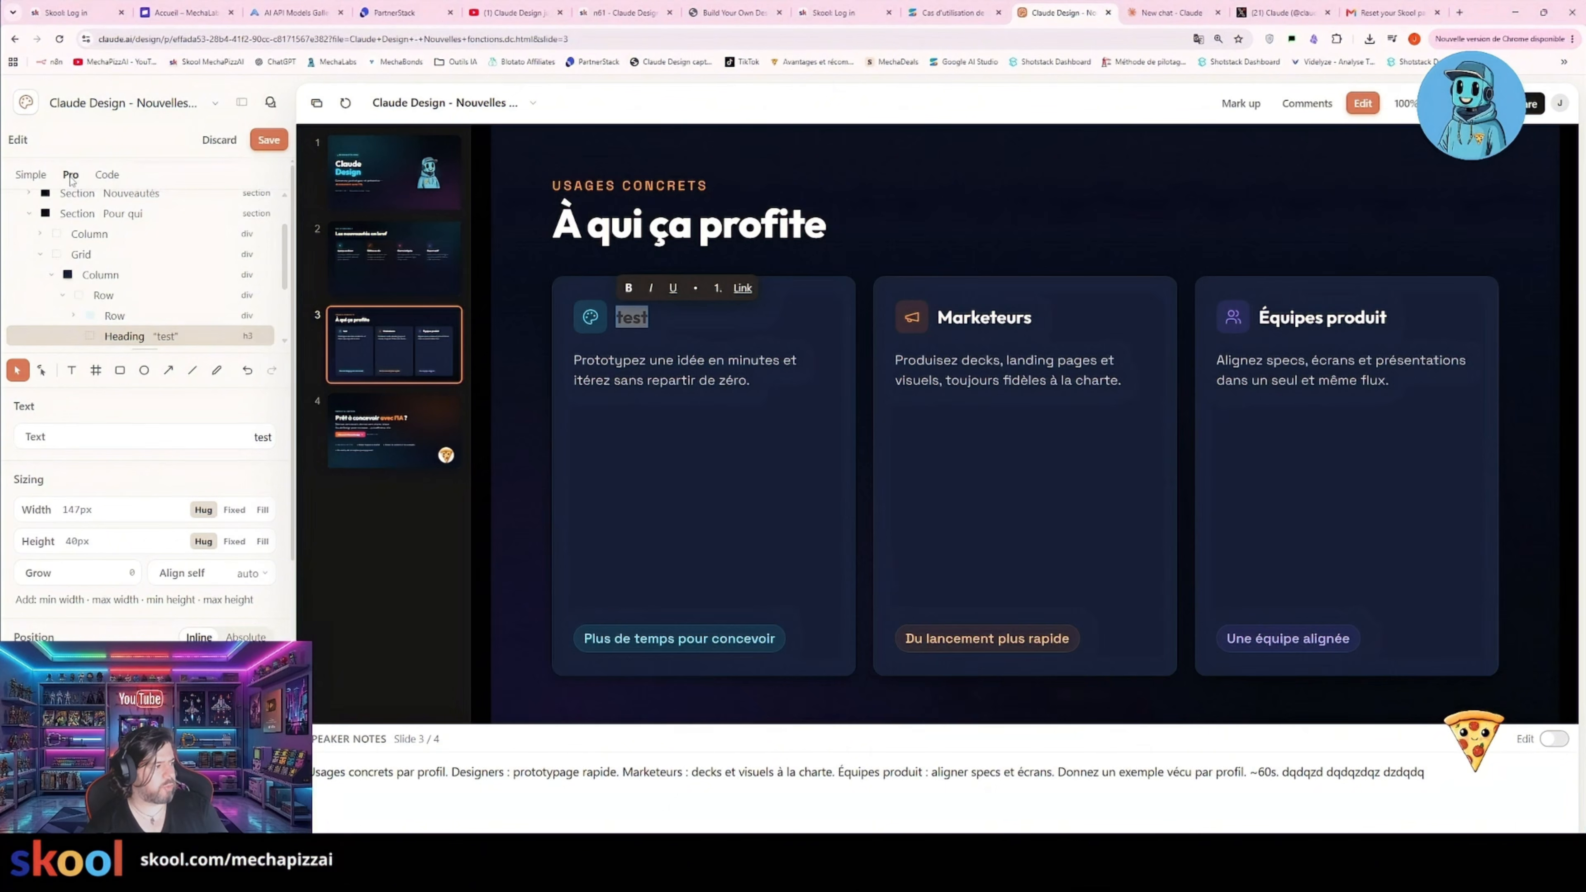
scroll(128, 206, up, 2)
scroll(128, 206, down, 2)
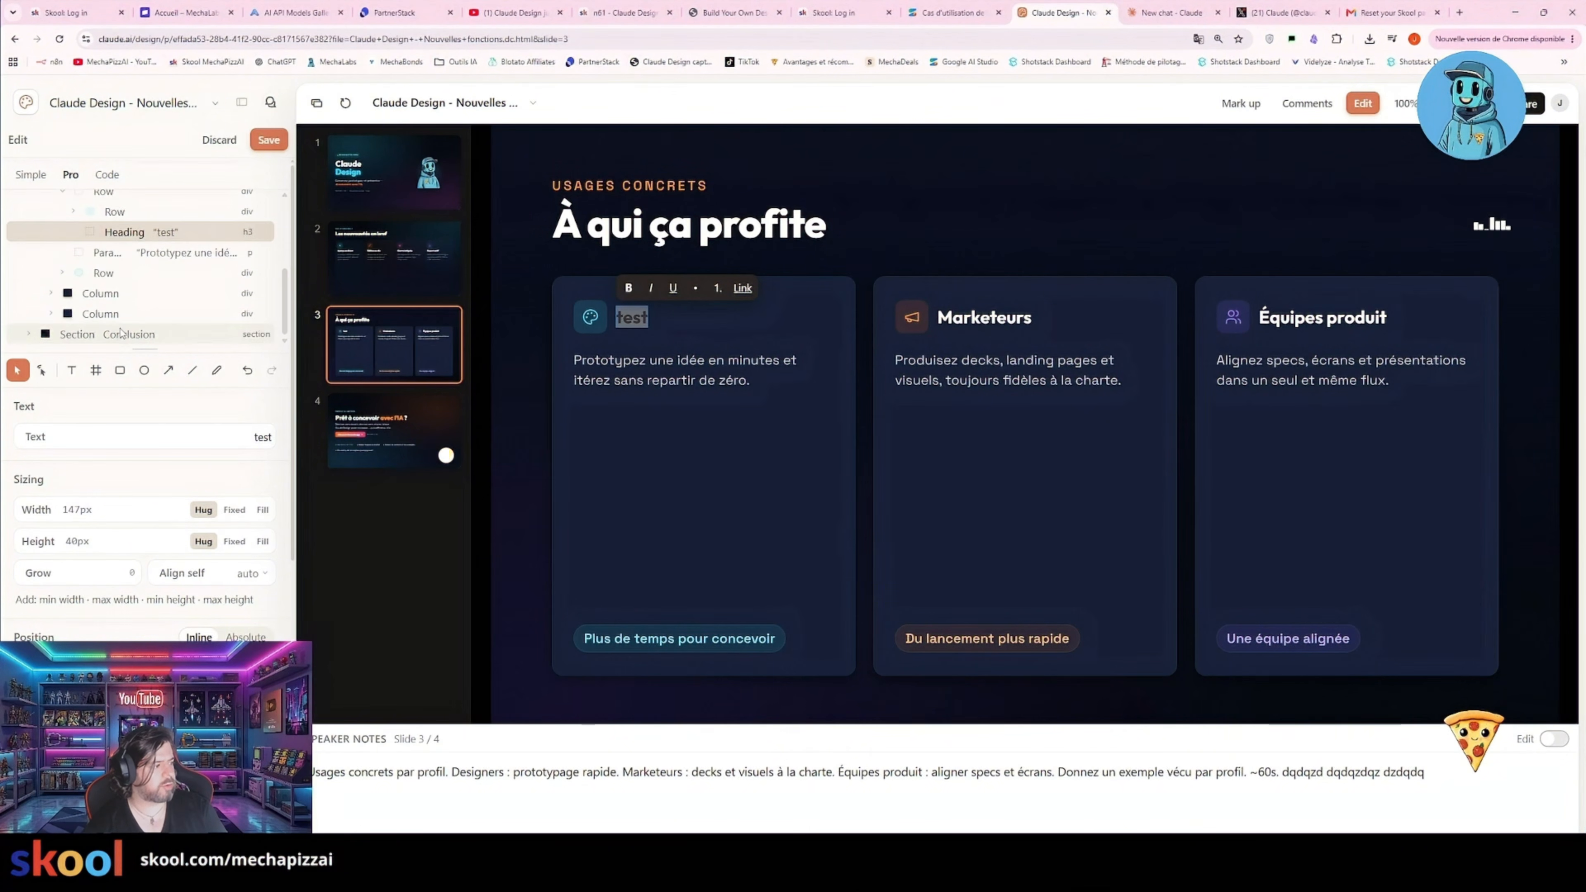
scroll(130, 250, up, 1)
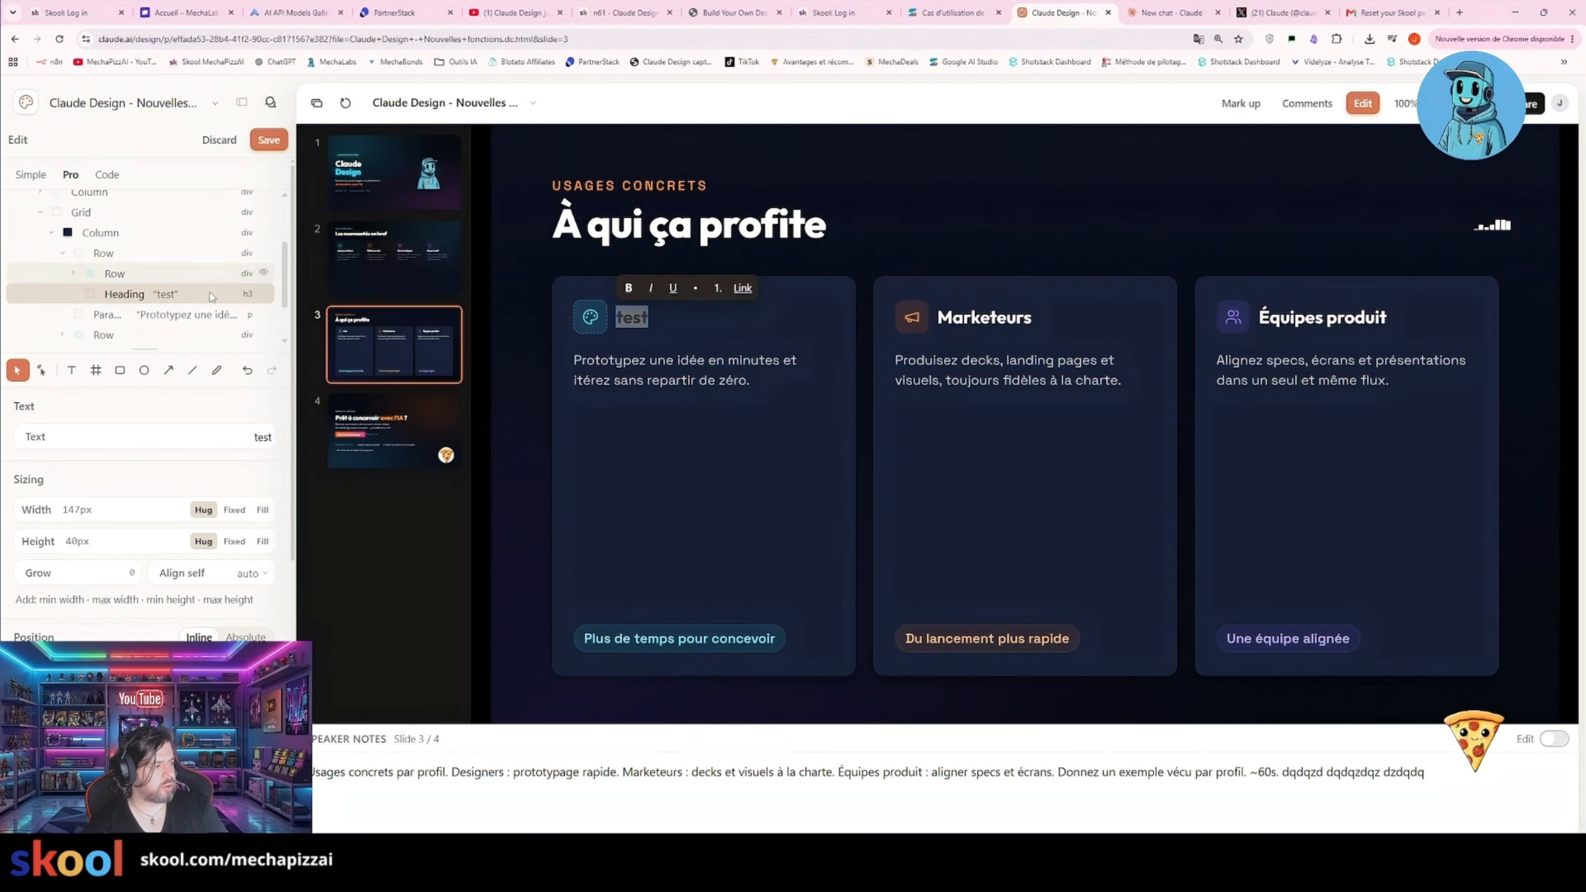
click(1005, 375)
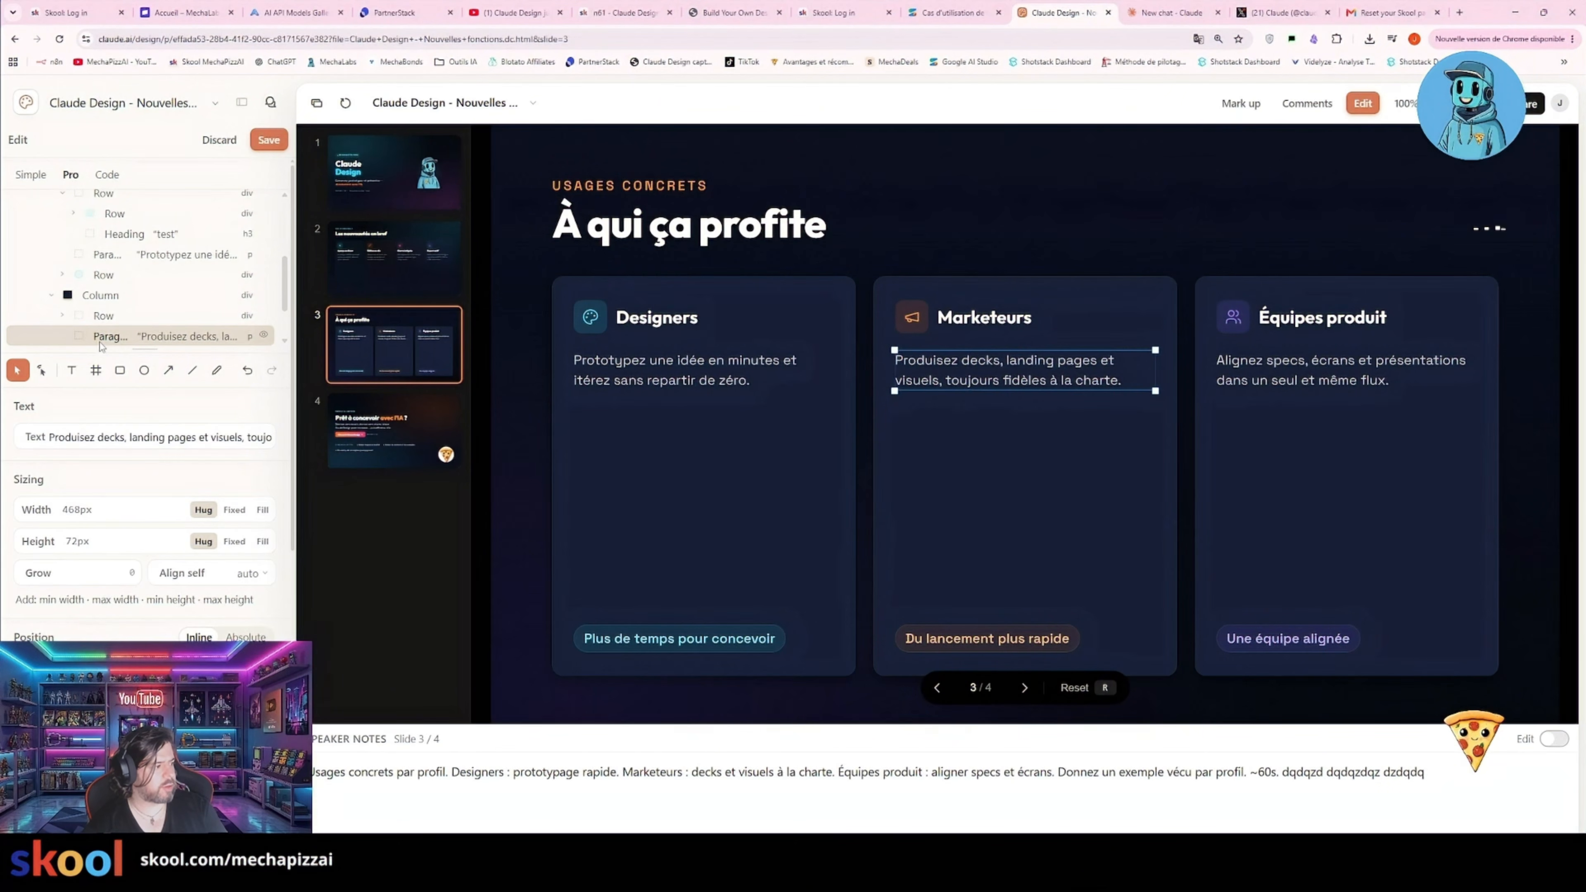
scroll(74, 268, up, 1)
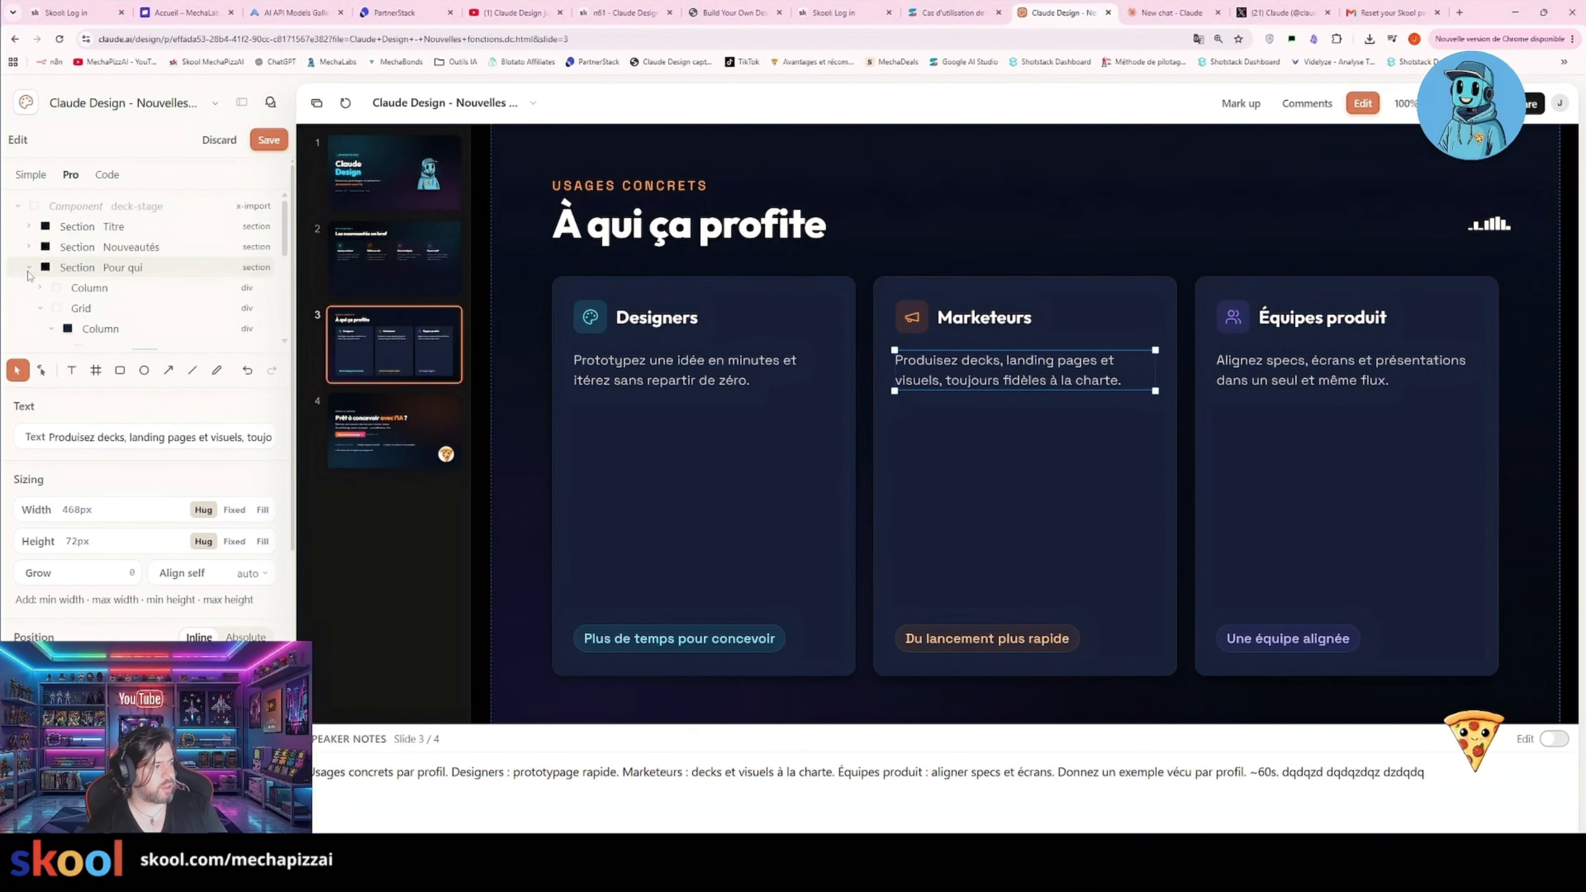
scroll(121, 262, down, 5)
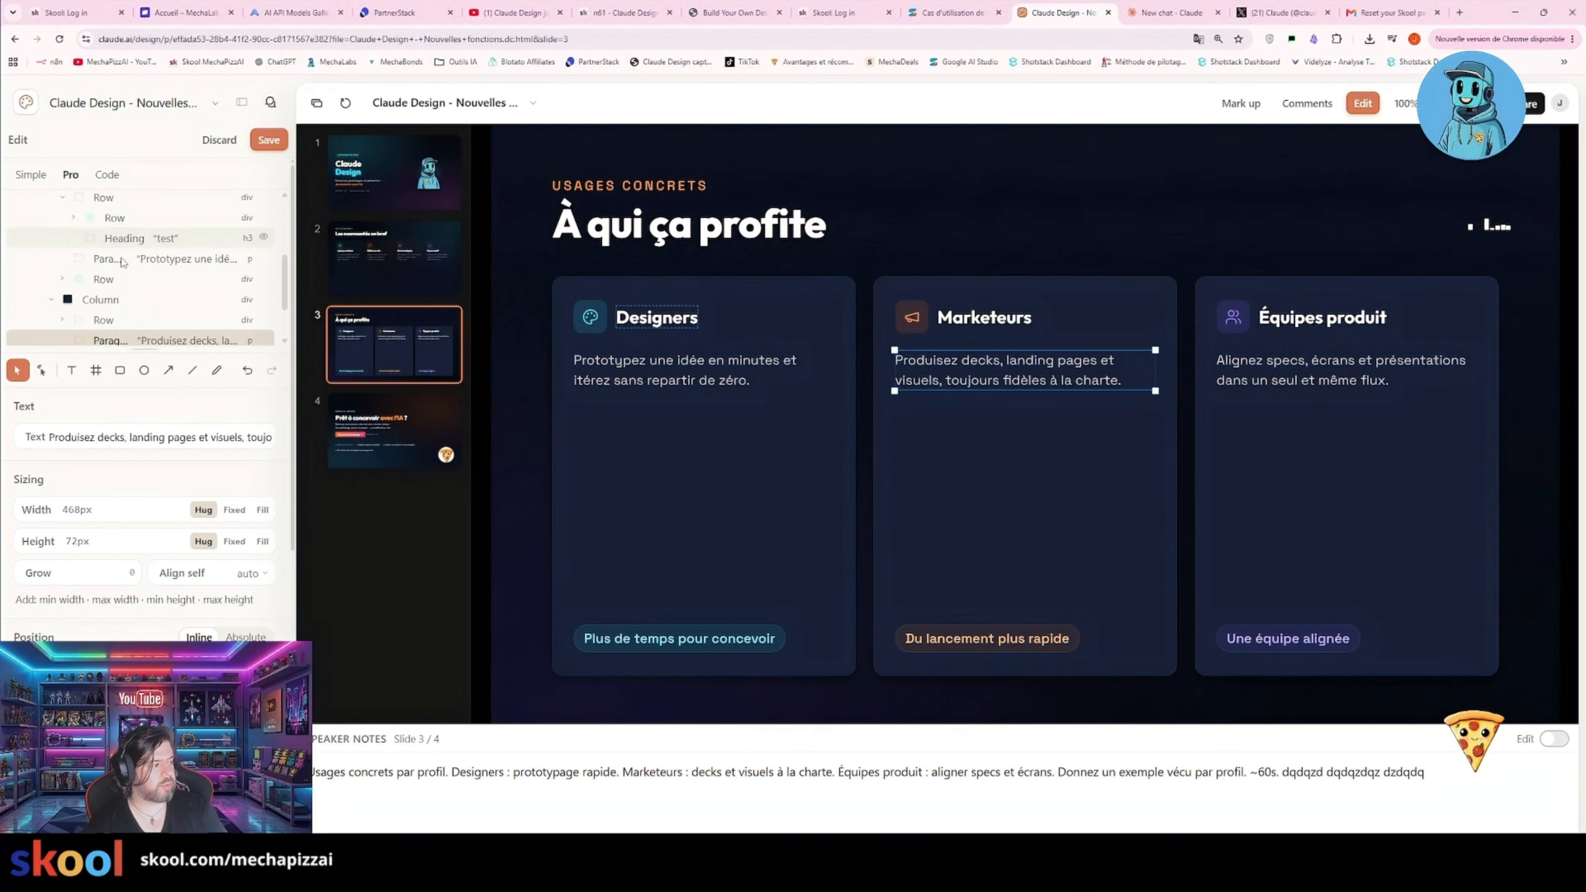
scroll(105, 290, down, 2)
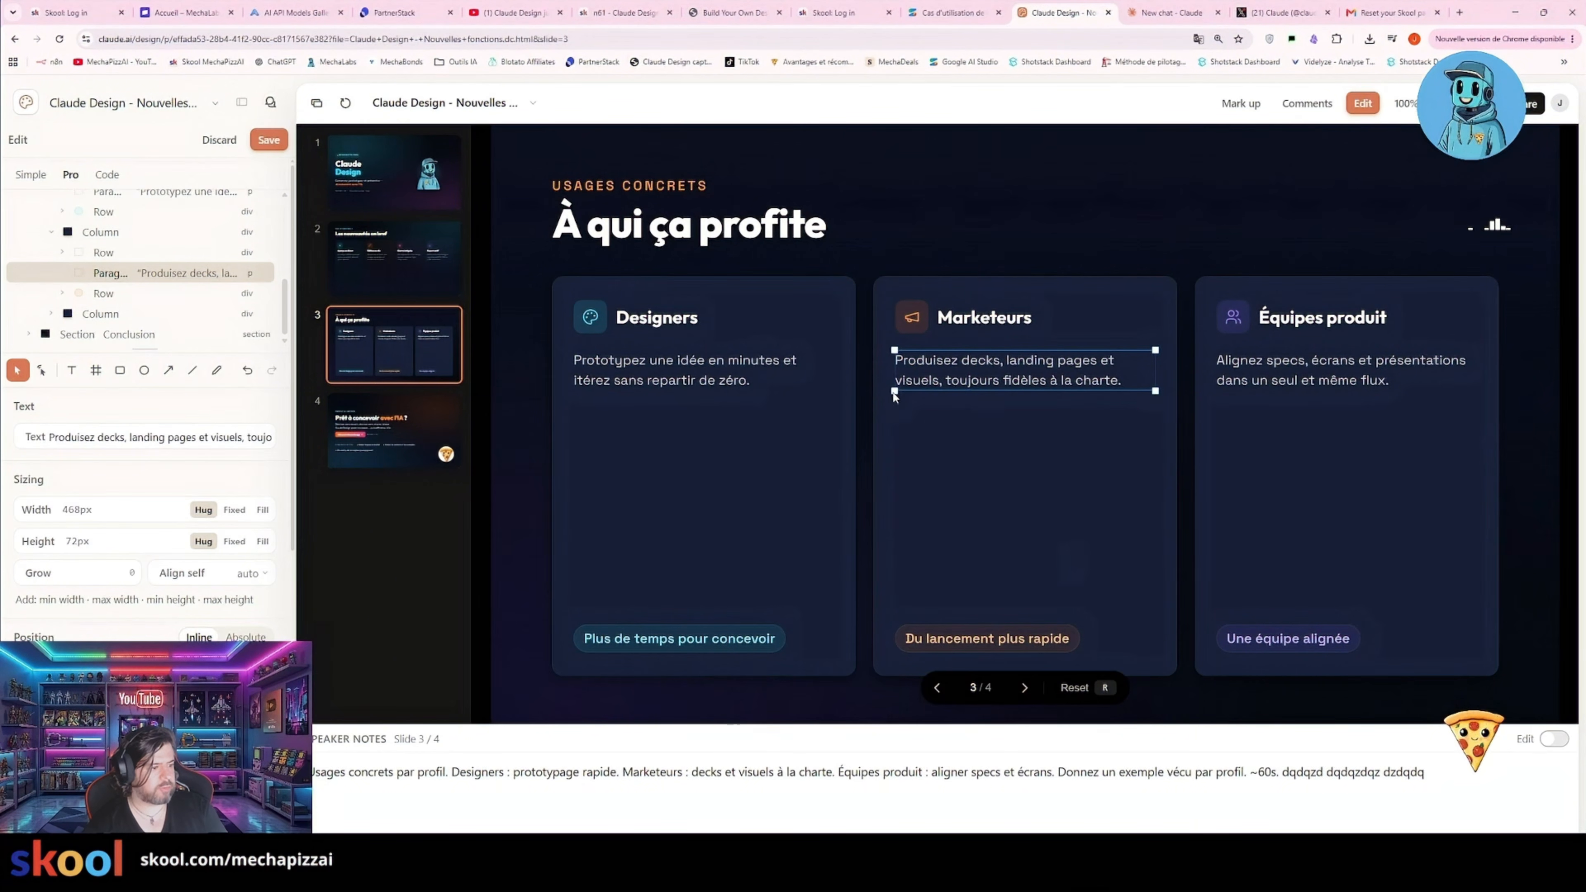
- Resize the "Marketeurs" paragraph to about 517 by 168 px and shrink the "Designers" card's icon graphic to about 18 by 18 px
drag(894, 392, 880, 444)
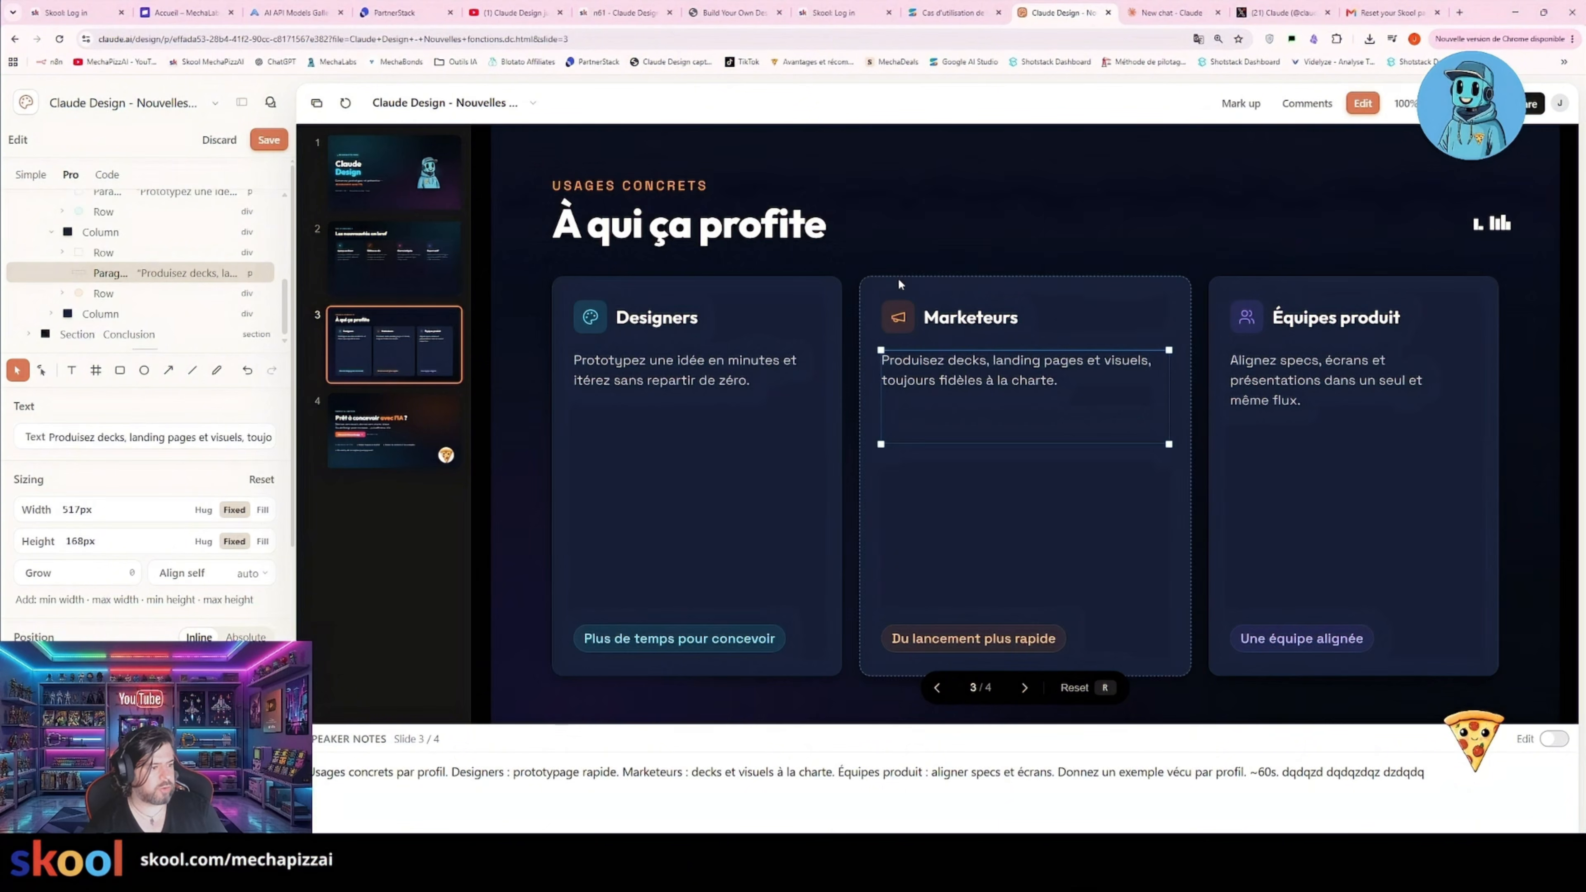
click(899, 237)
click(598, 331)
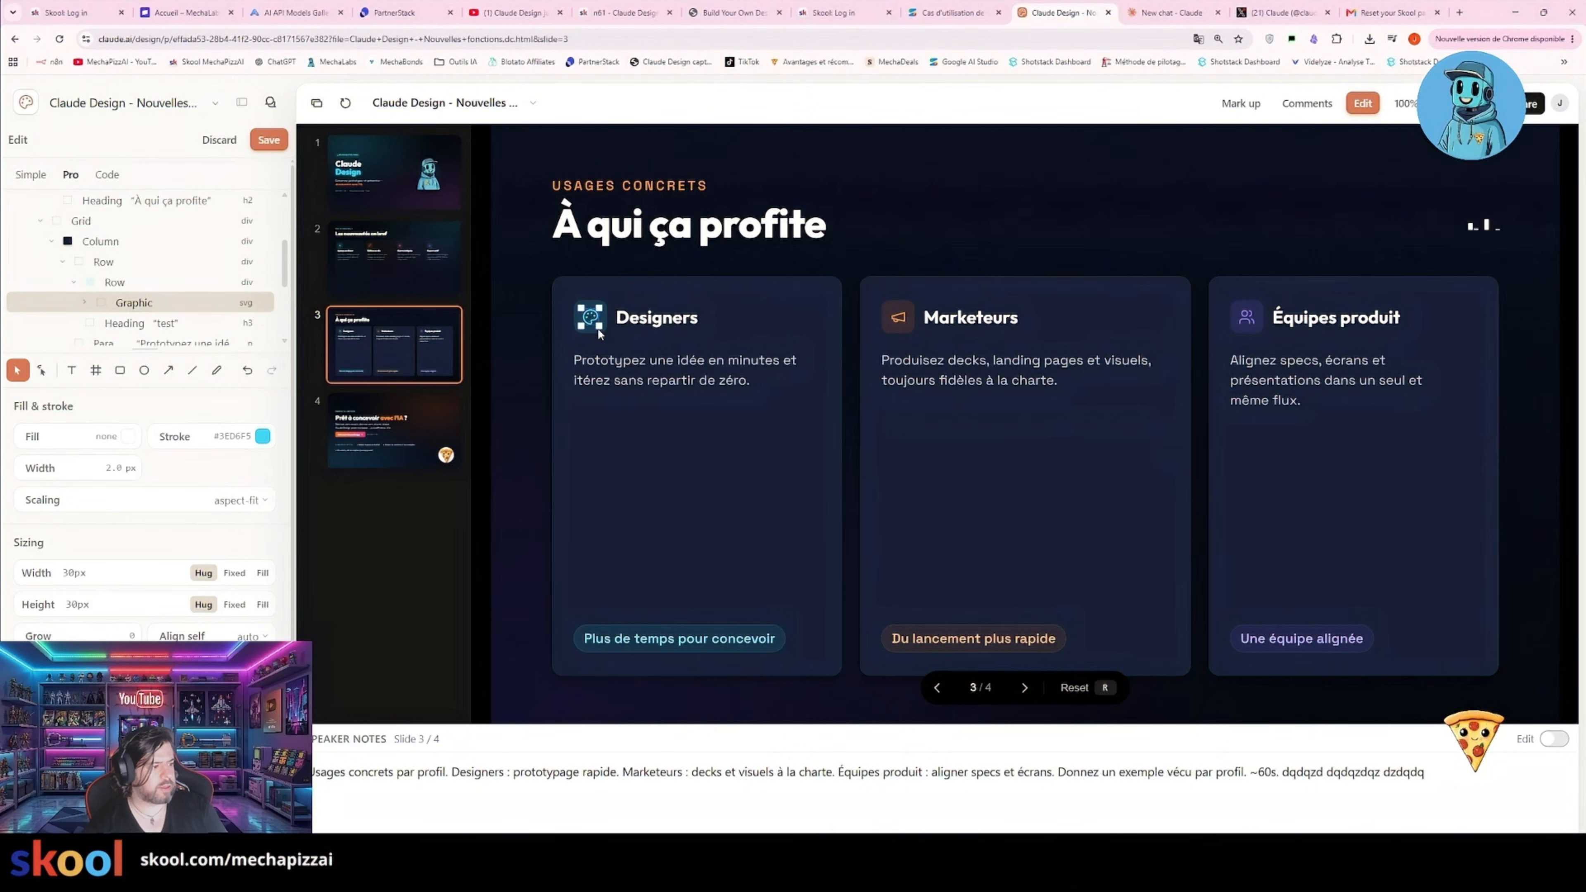
drag(598, 328, 591, 322)
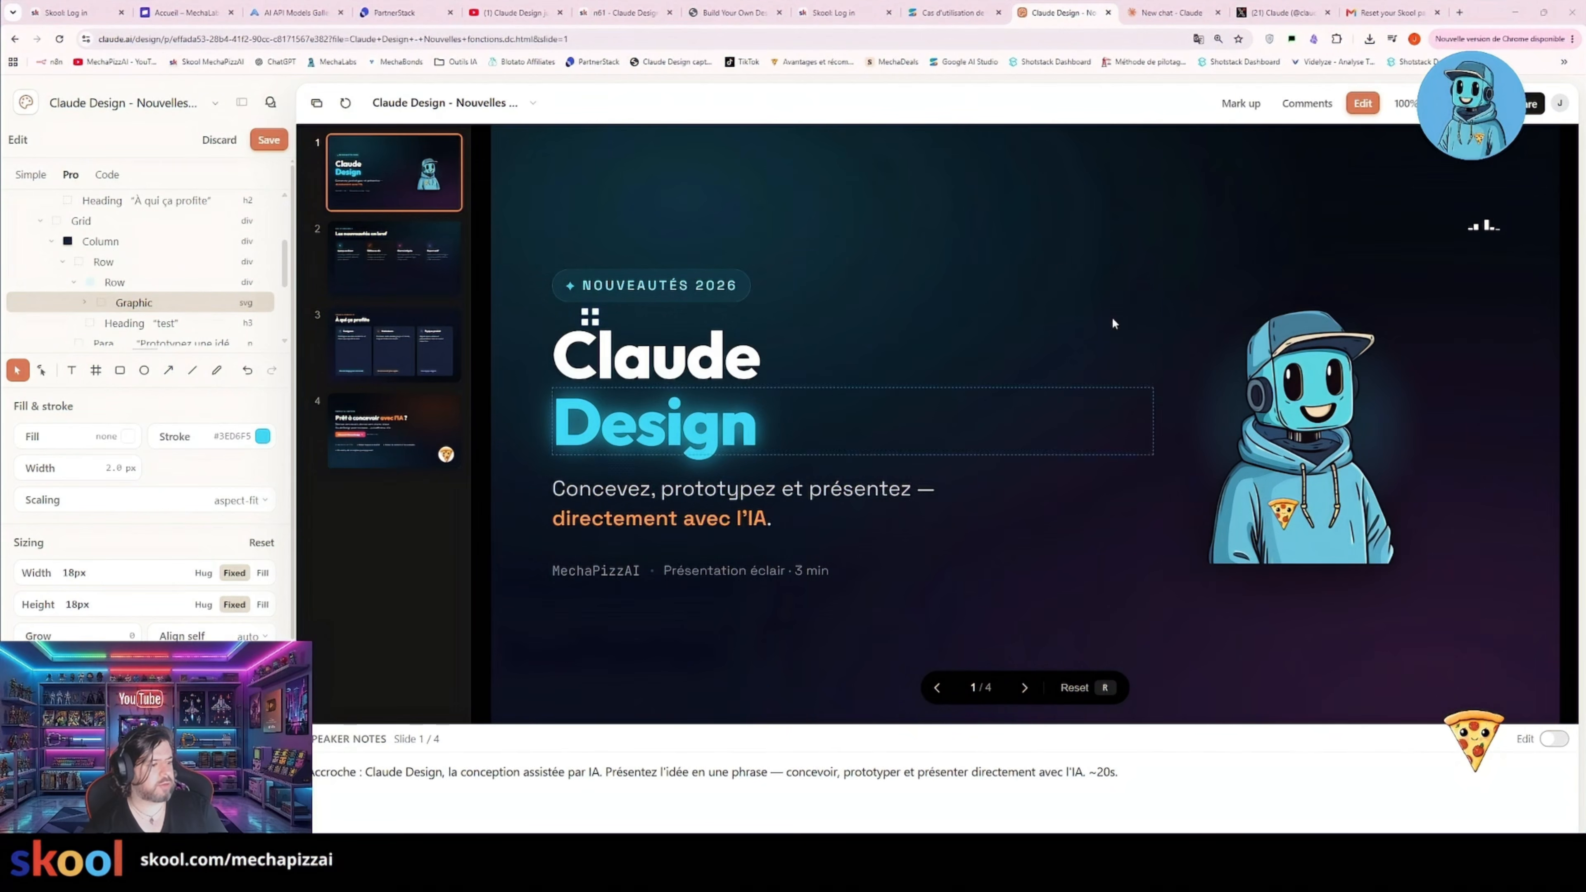
- Review the deck's sharing and export formats, including the font options for the PowerPoint export
click(1533, 104)
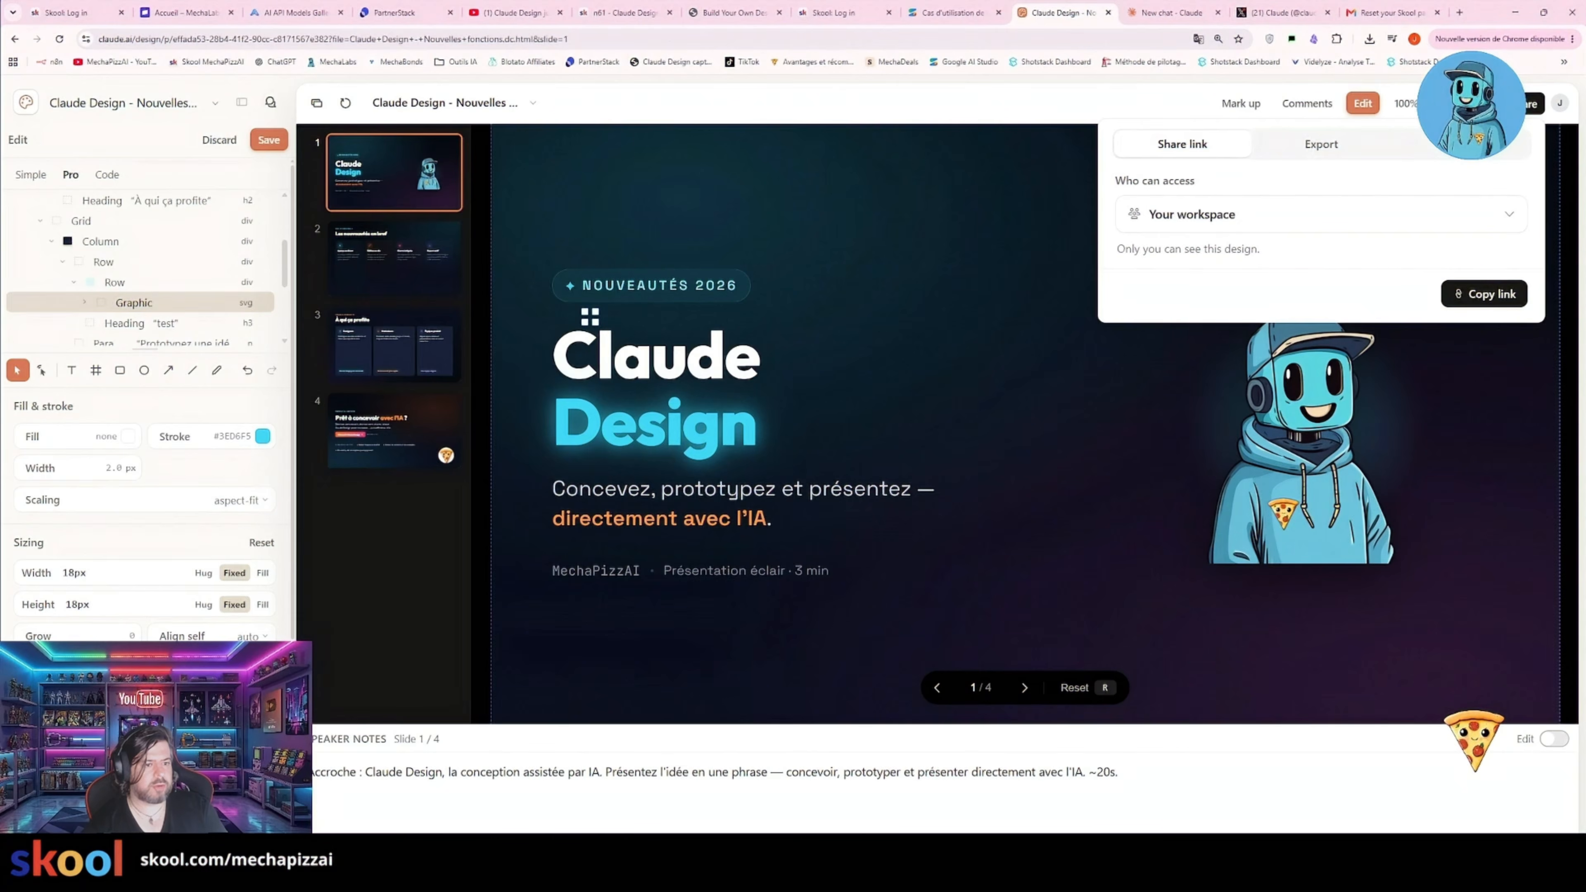
click(1335, 146)
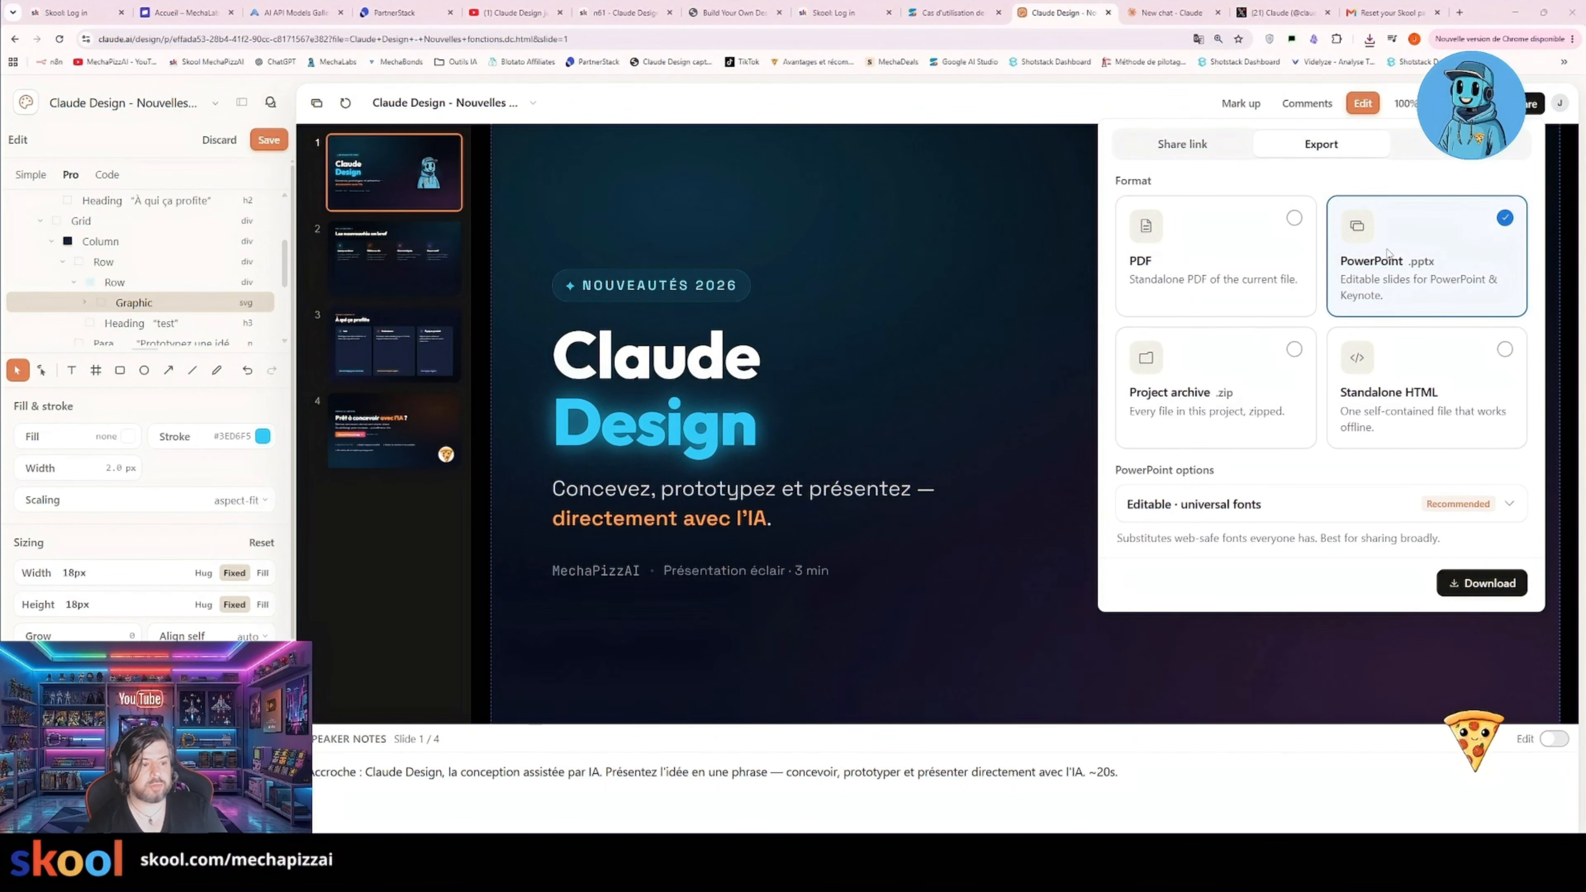
click(1354, 504)
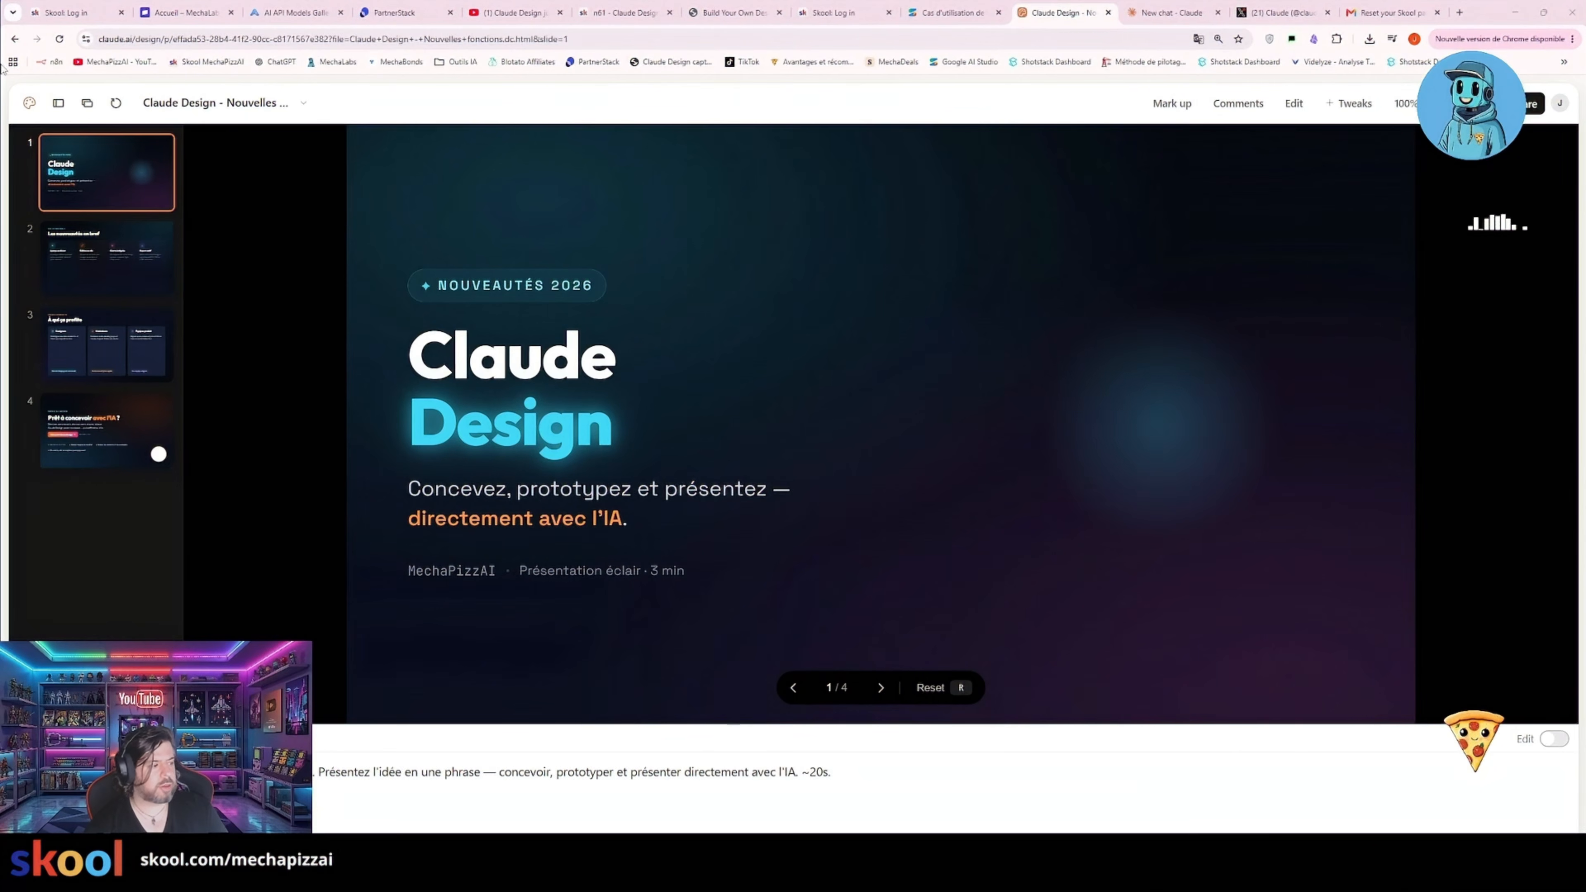
- Mark up the "Claude" heading on the title slide with "Je préfère que Claude soit écrit en Jaune" and send it to Claude
click(1169, 105)
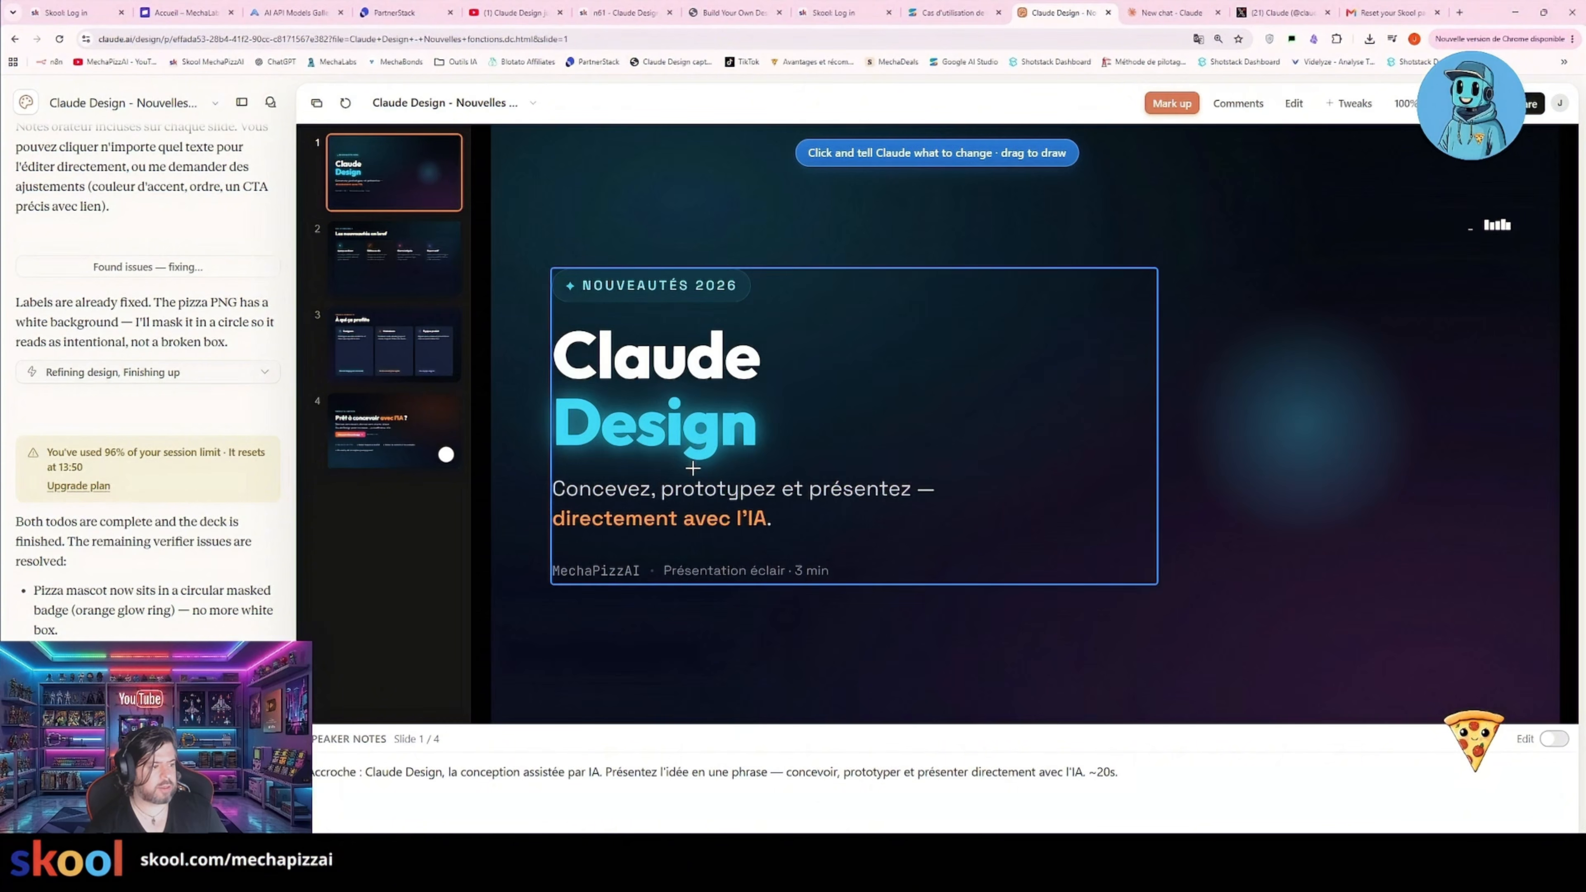
click(1030, 354)
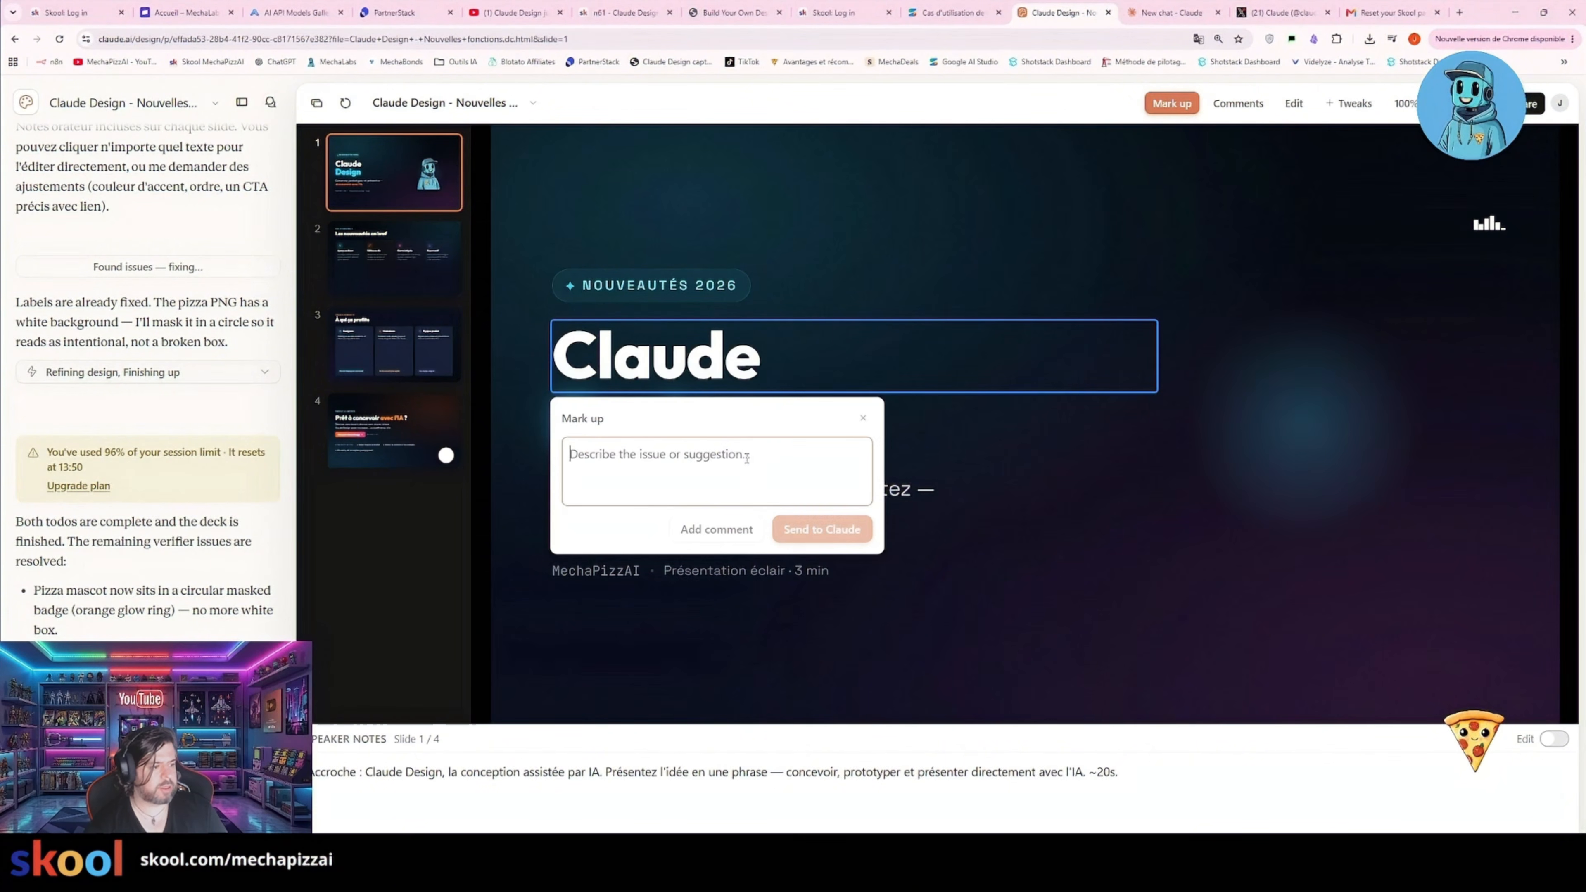
text(Je préf)
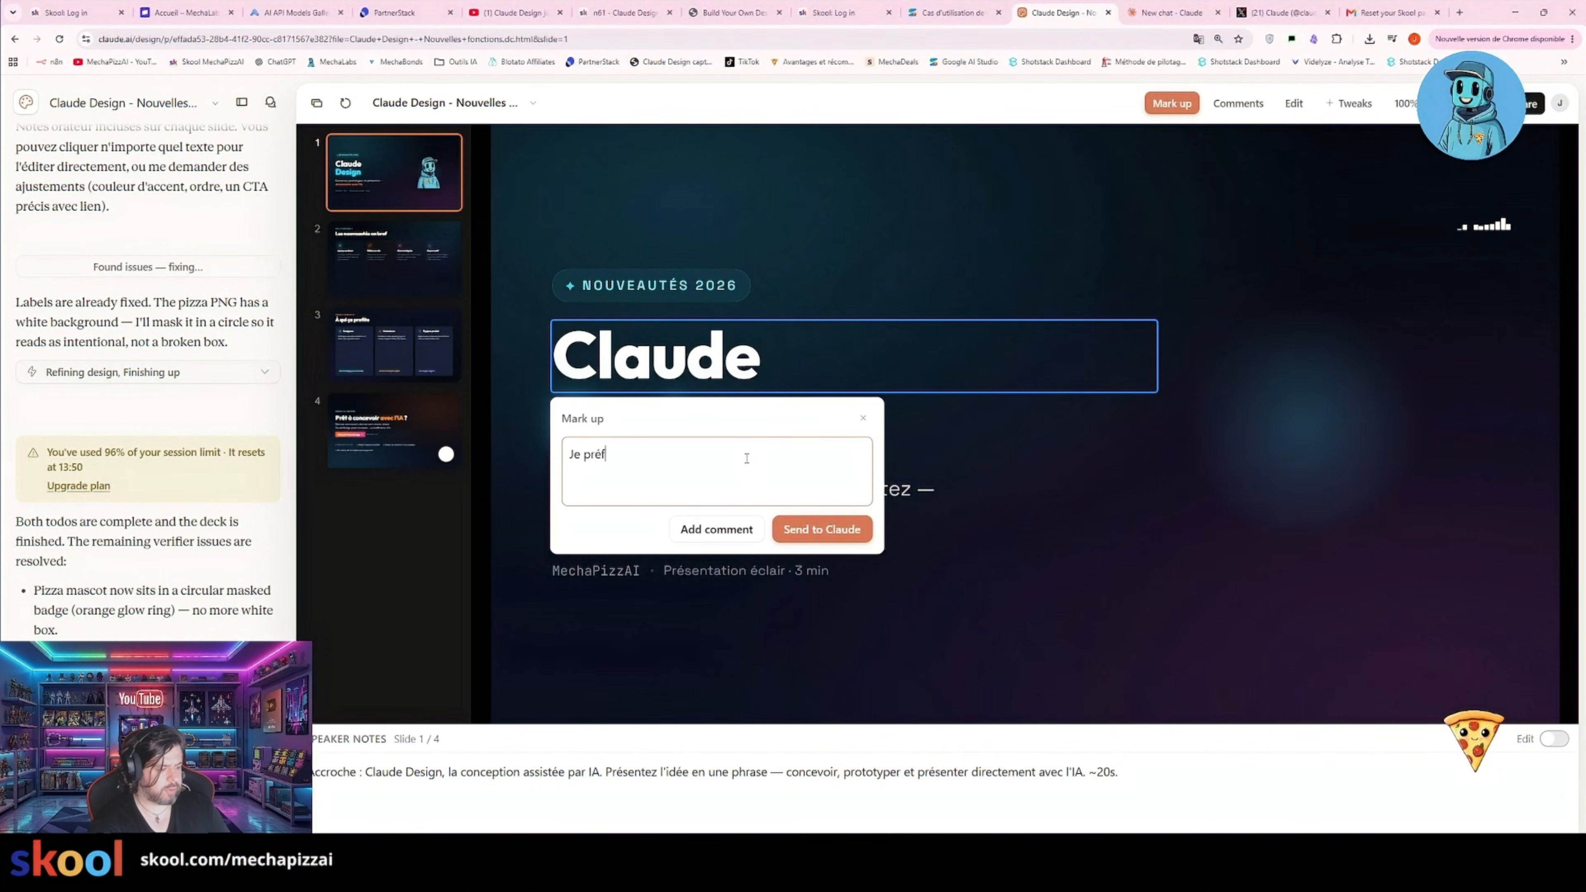
text(ère que Claude soit)
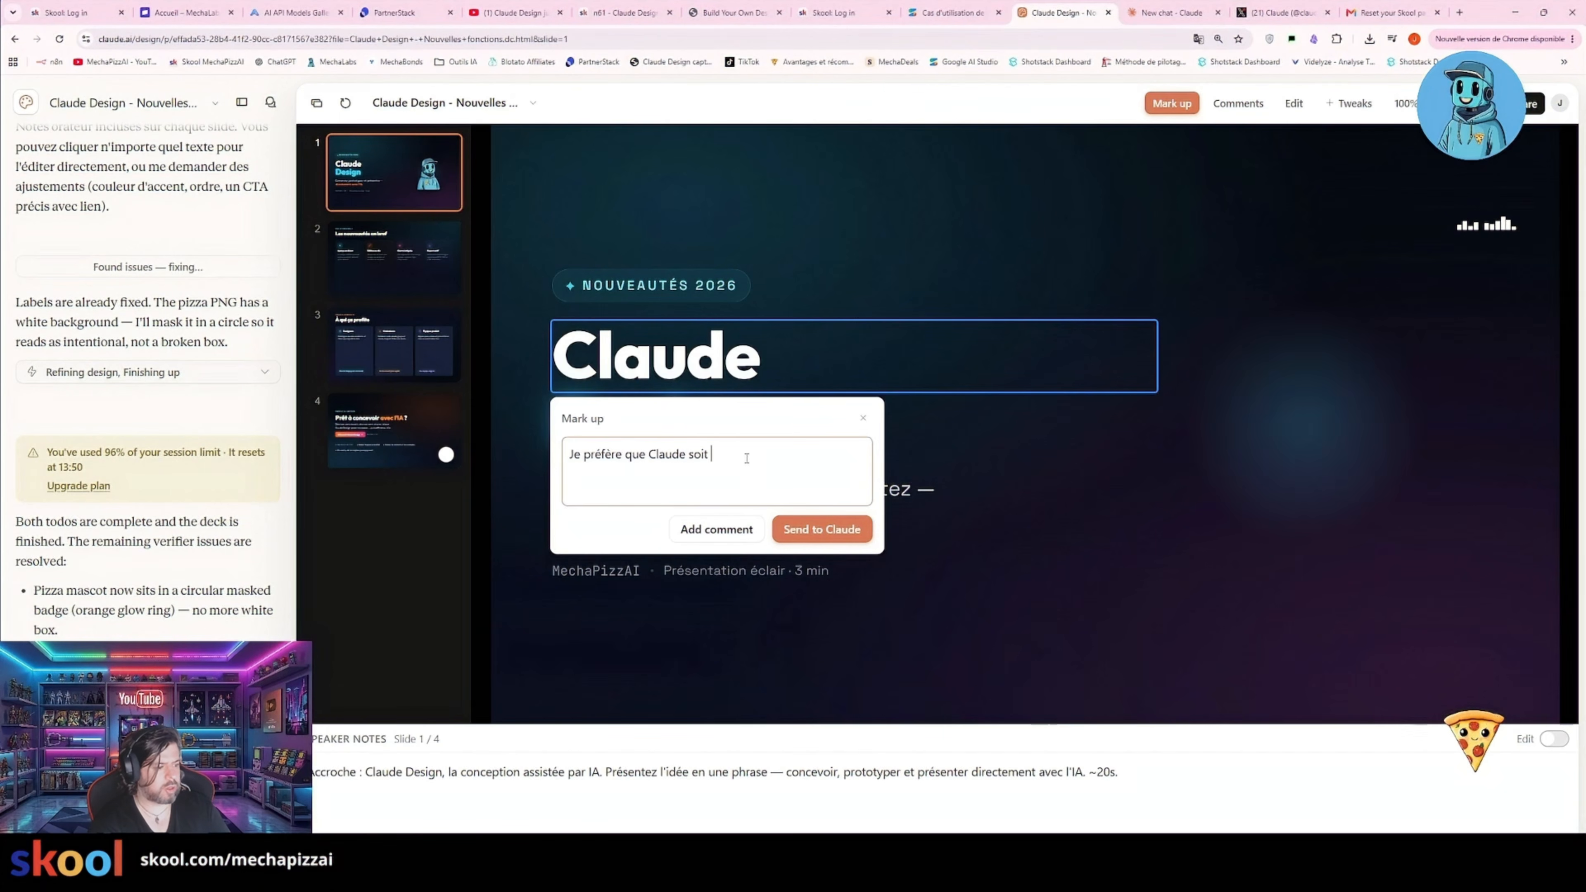
text( écrit en Jaune)
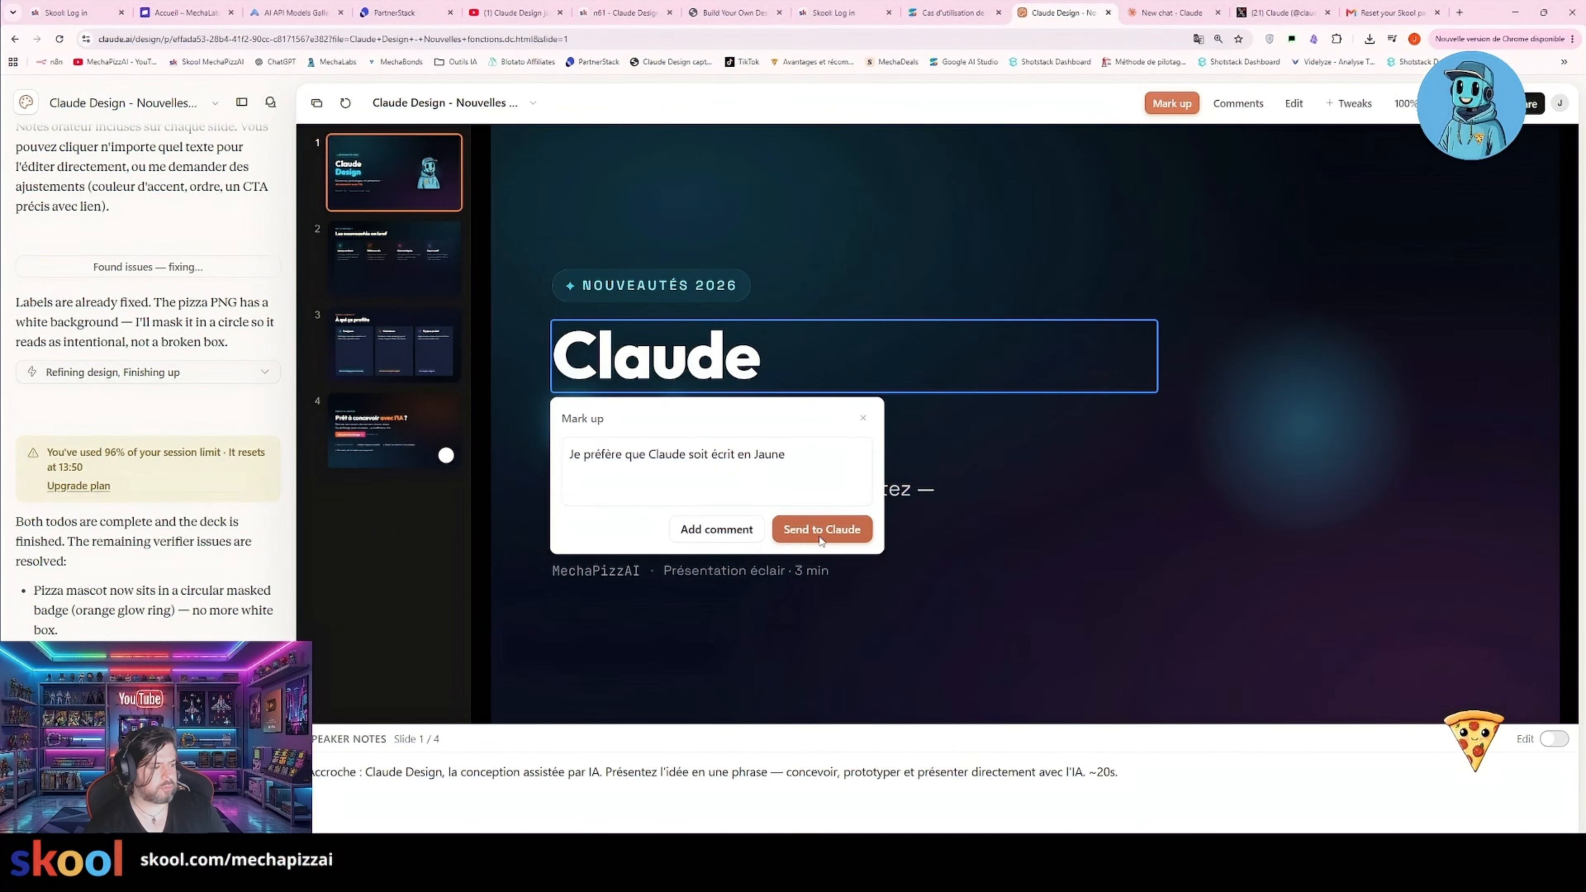
click(783, 538)
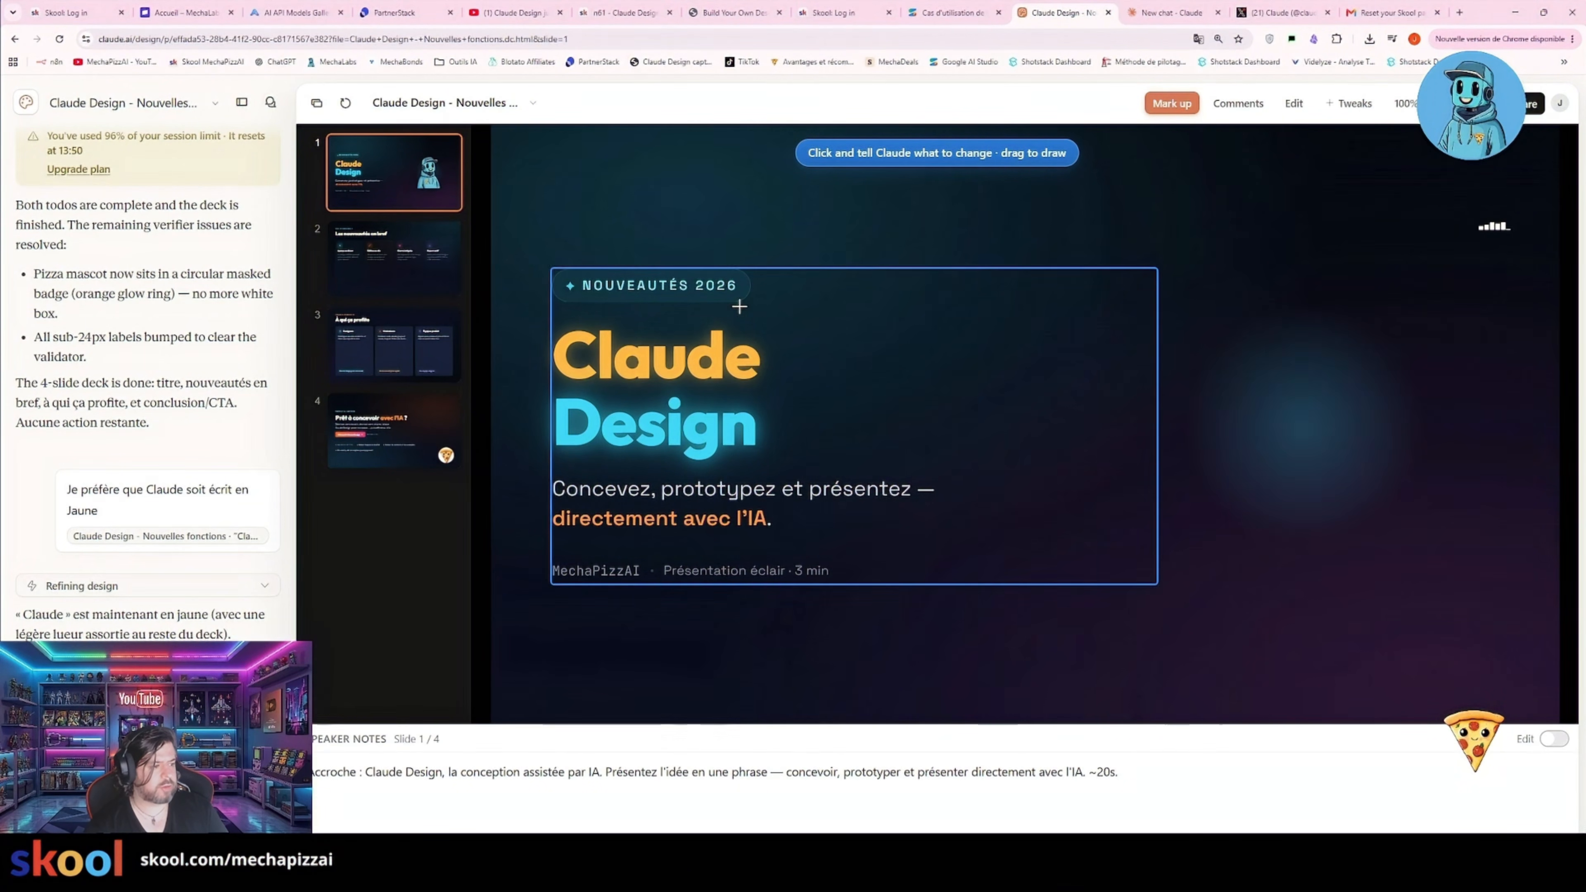
- Add the comment "Finalement je le préfère en blanc" to the "Claude" heading on the title slide
click(782, 370)
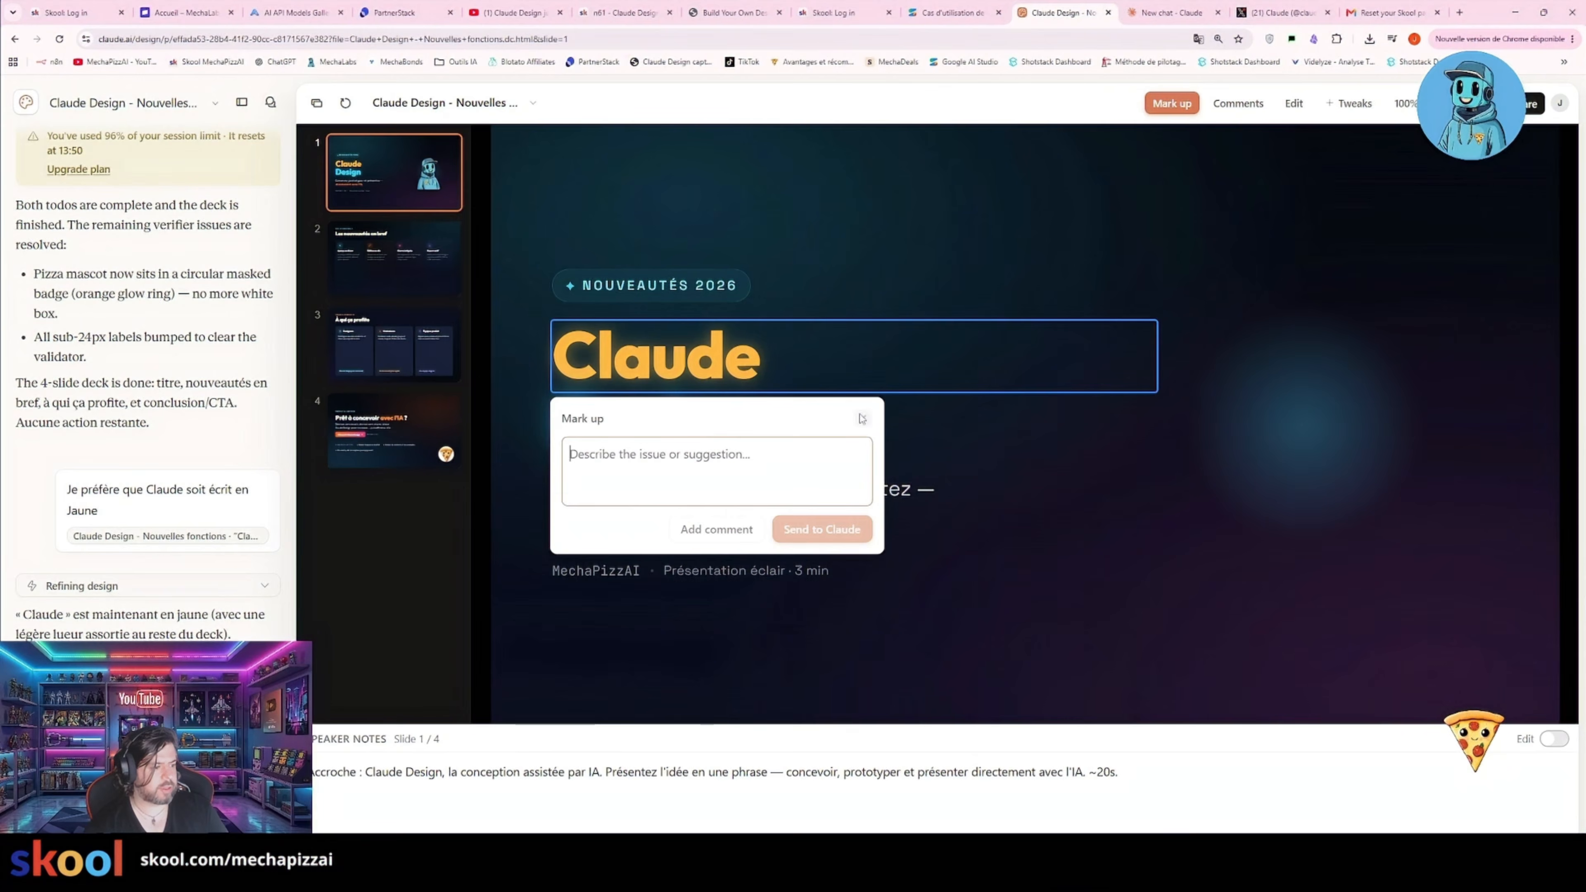
text(Final)
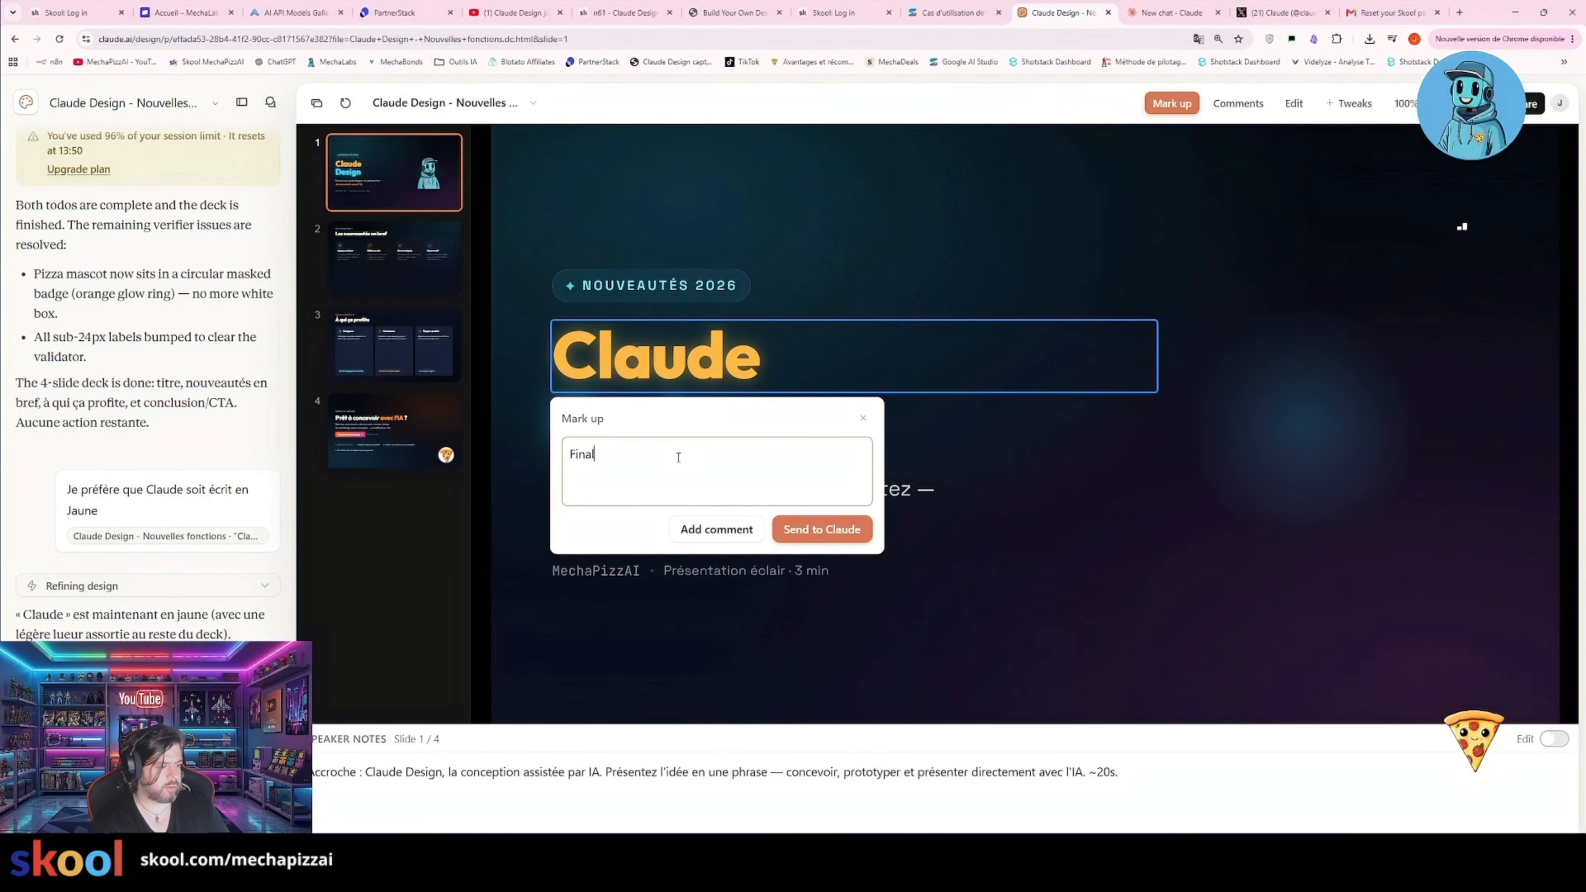
text(ement je le préfère en blanc)
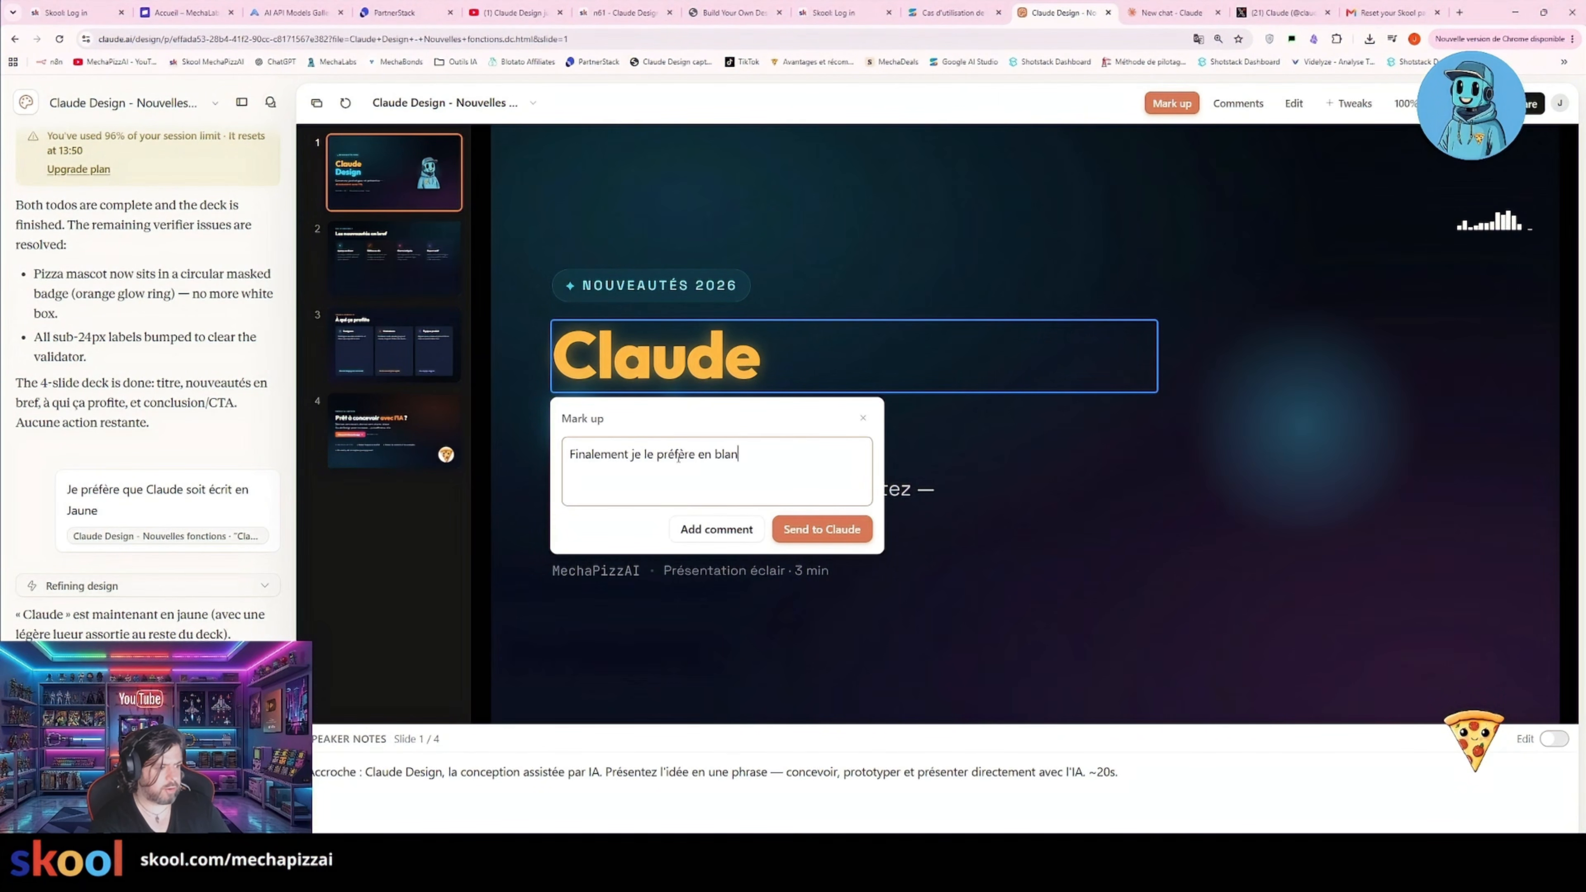
click(704, 531)
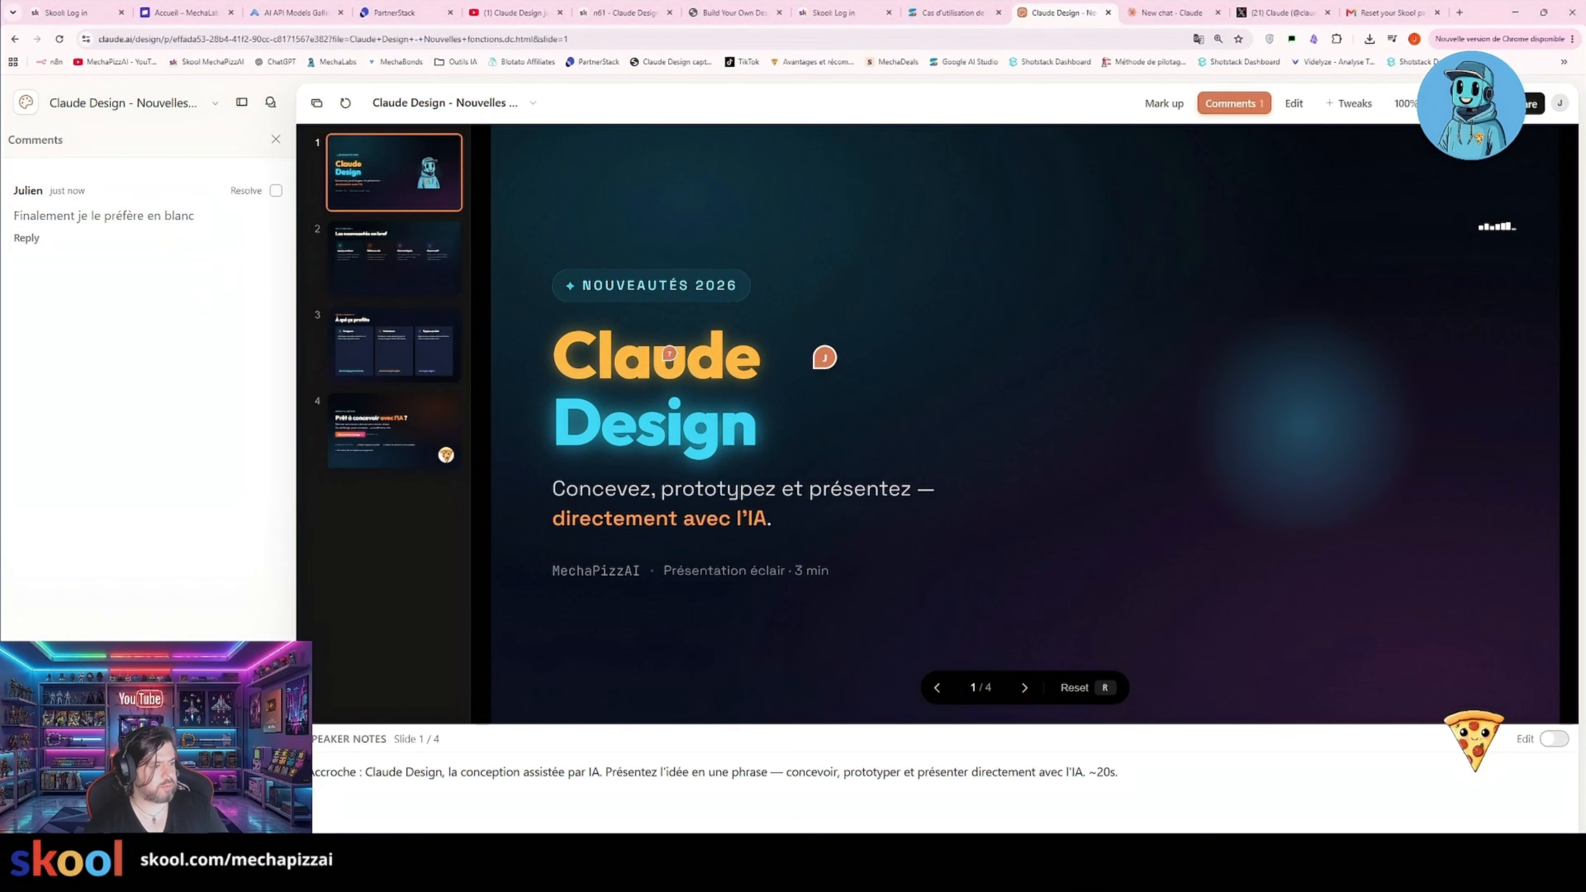
- Add the comments "Change la police du titre" to slide 2's title and "Enlève le texte" to slide 4's "MechaPizzAI" label
key(Right)
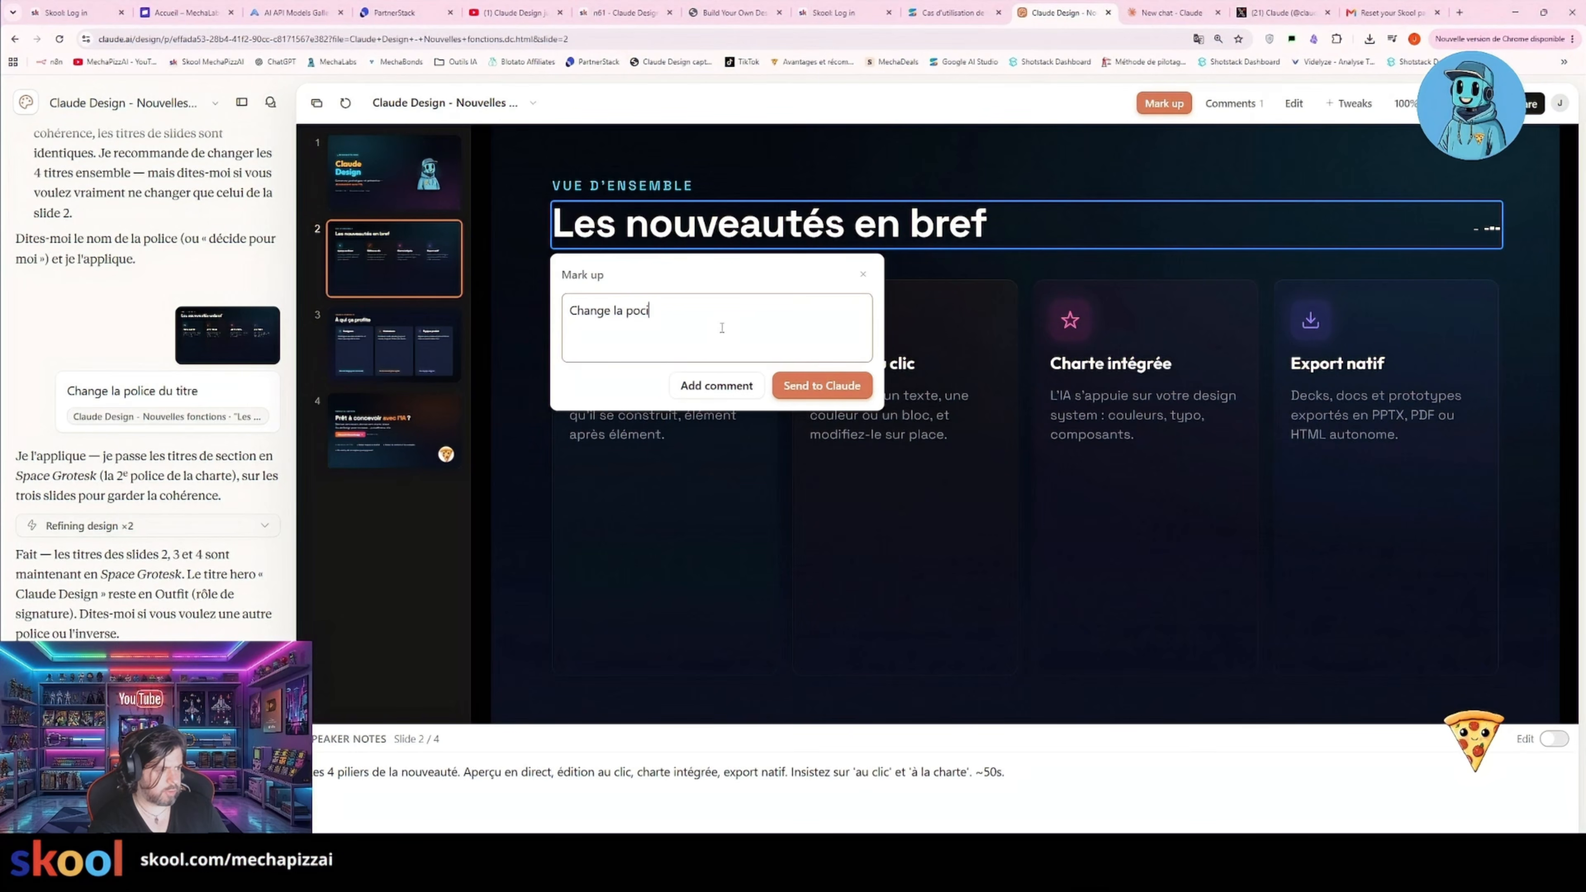
text(ce du titre)
click(716, 383)
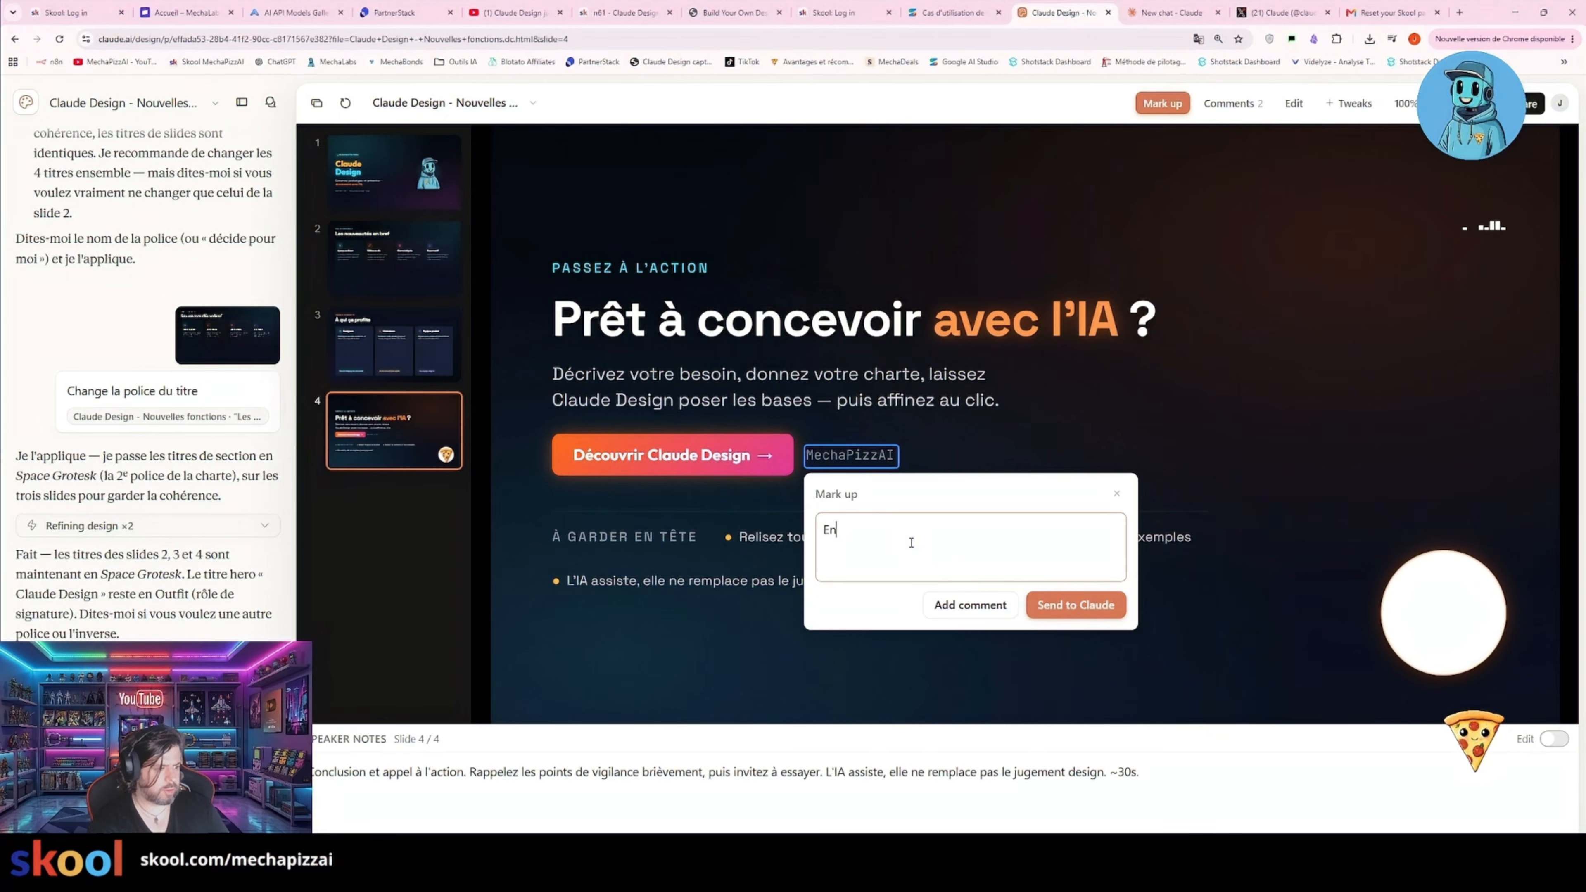
text(le texte)
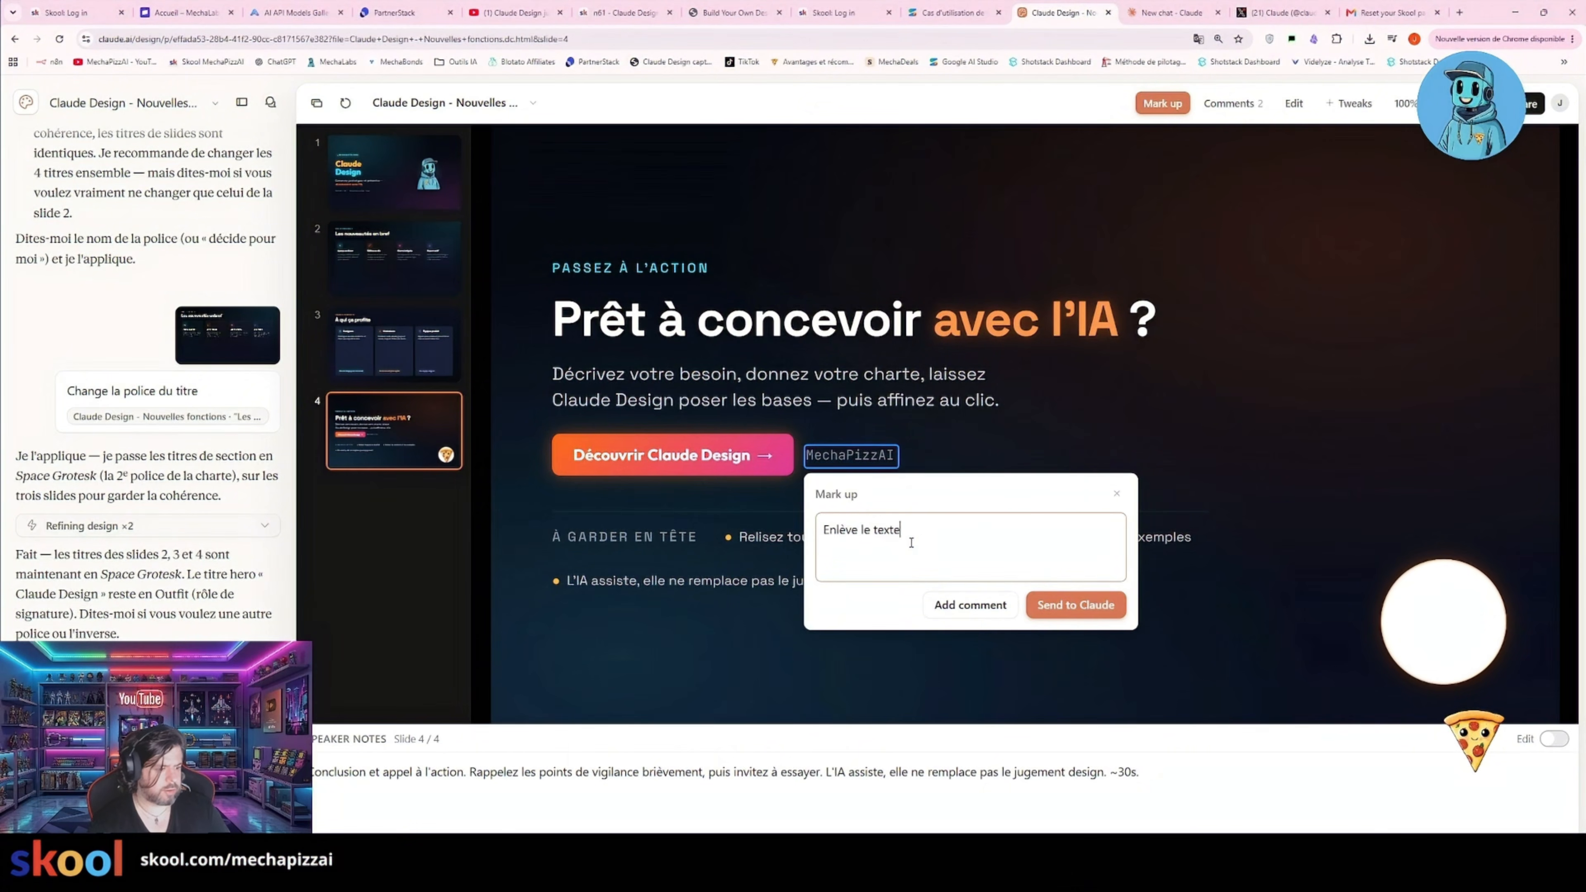
click(969, 605)
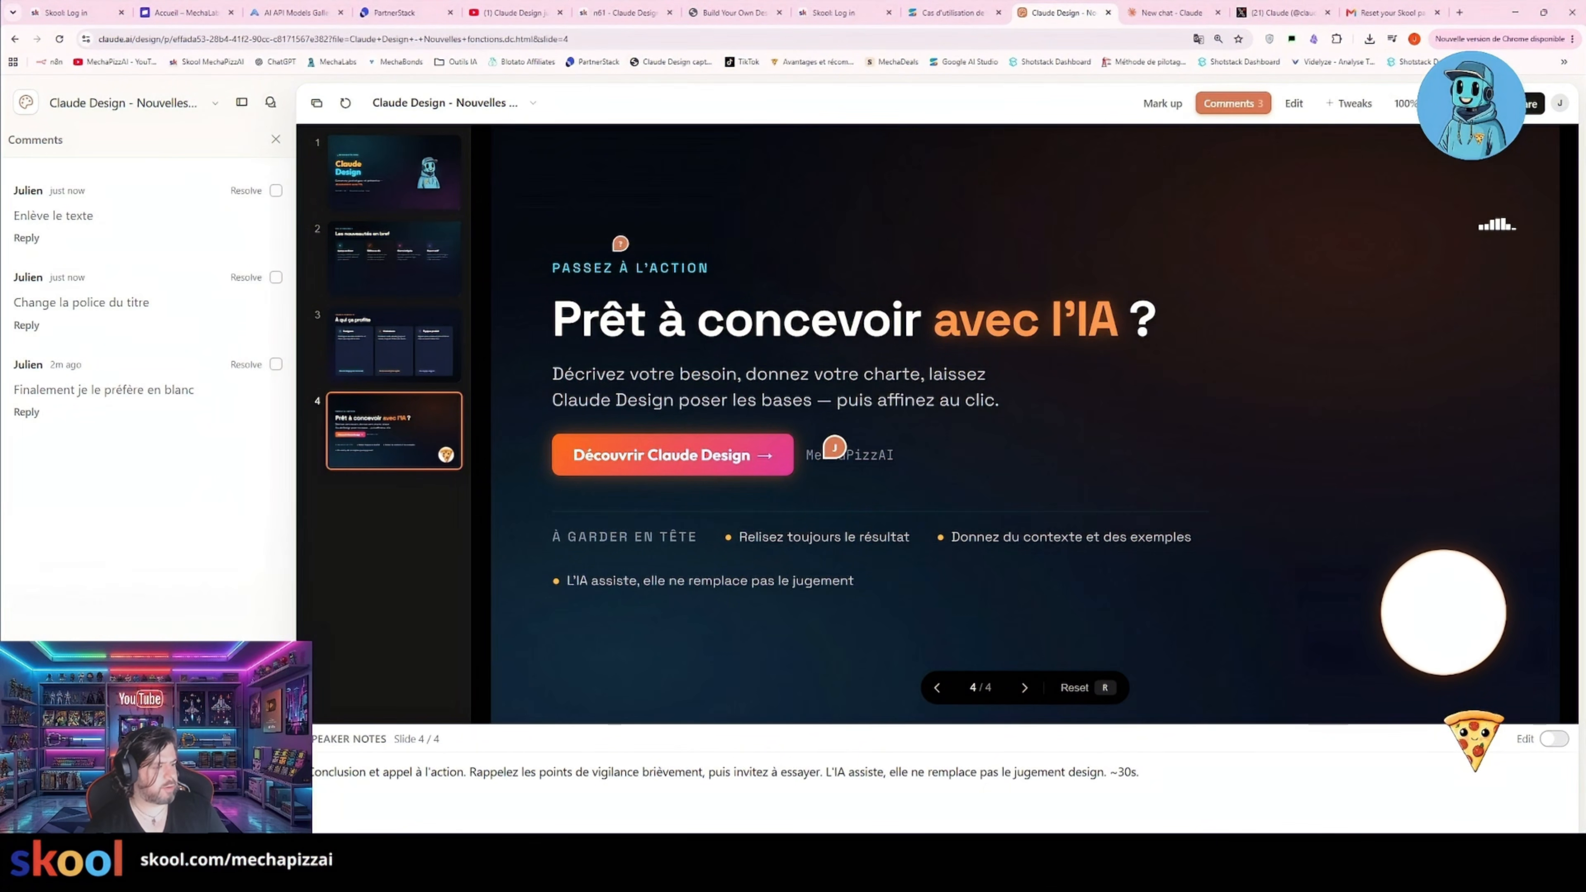
- Select all three comments in the comment list and send them to Claude for processing
click(274, 195)
click(275, 190)
click(275, 276)
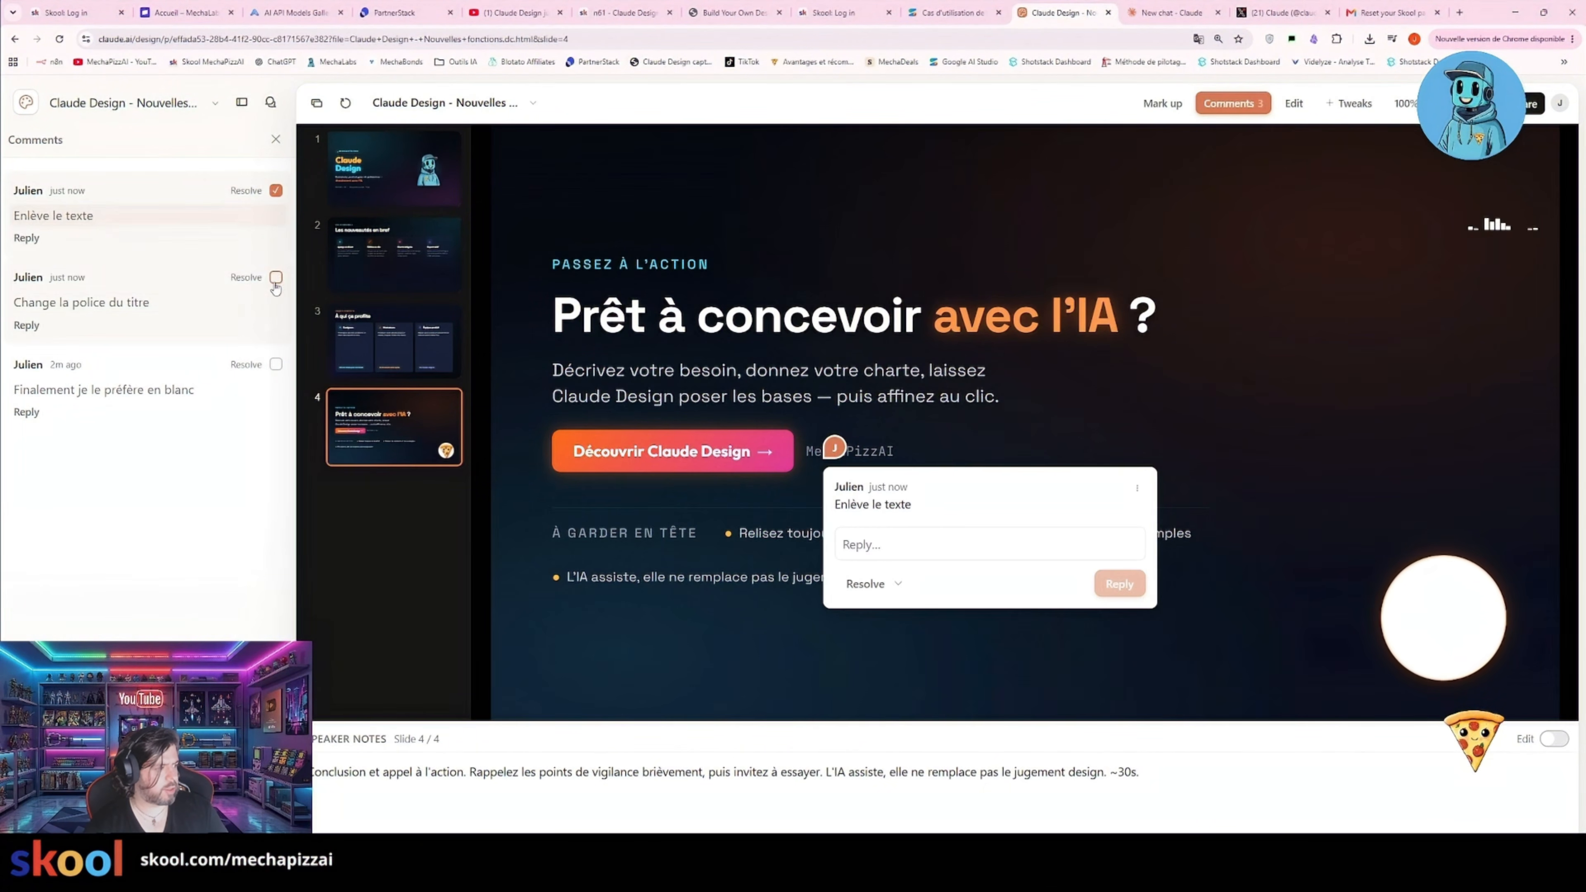
click(275, 365)
click(212, 806)
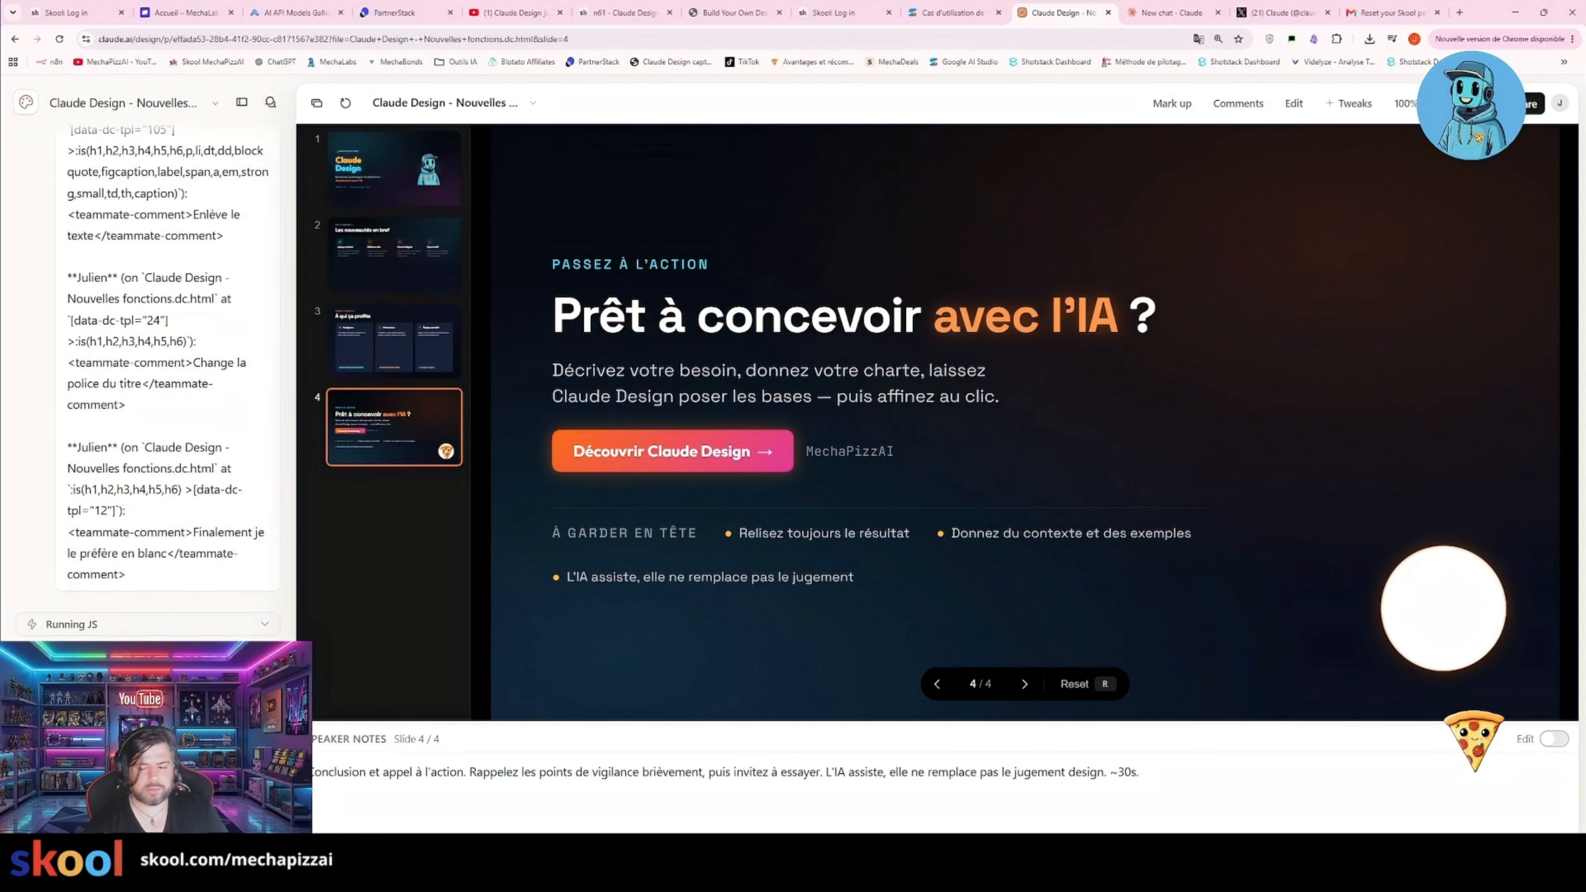
- Go back from slide 4 to the title slide to check the requested changes
key(Left)
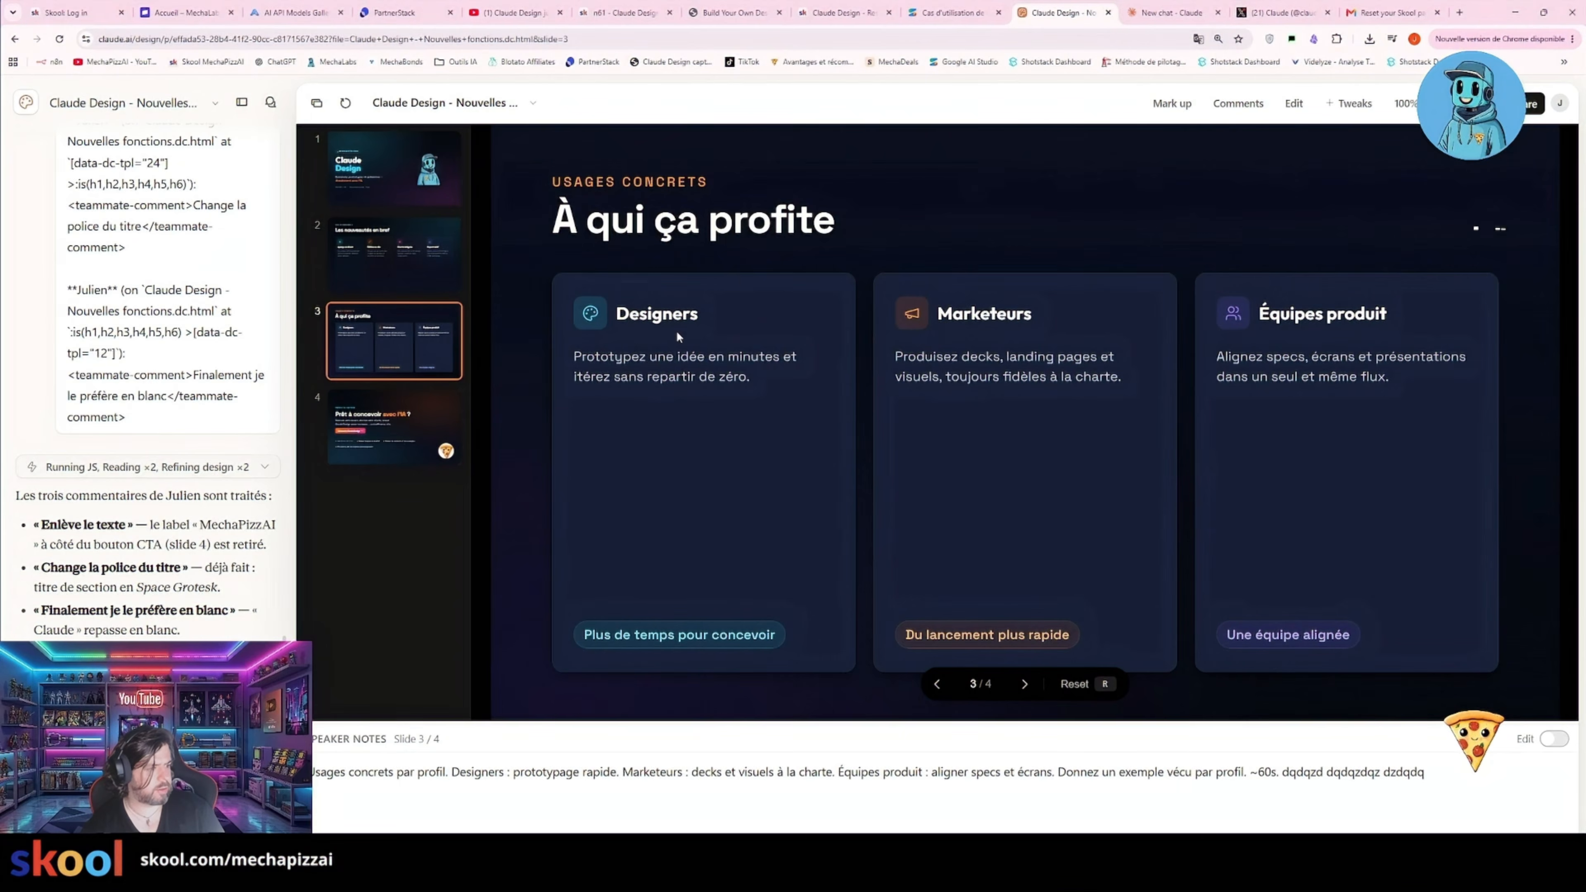
key(Left)
key(Left)
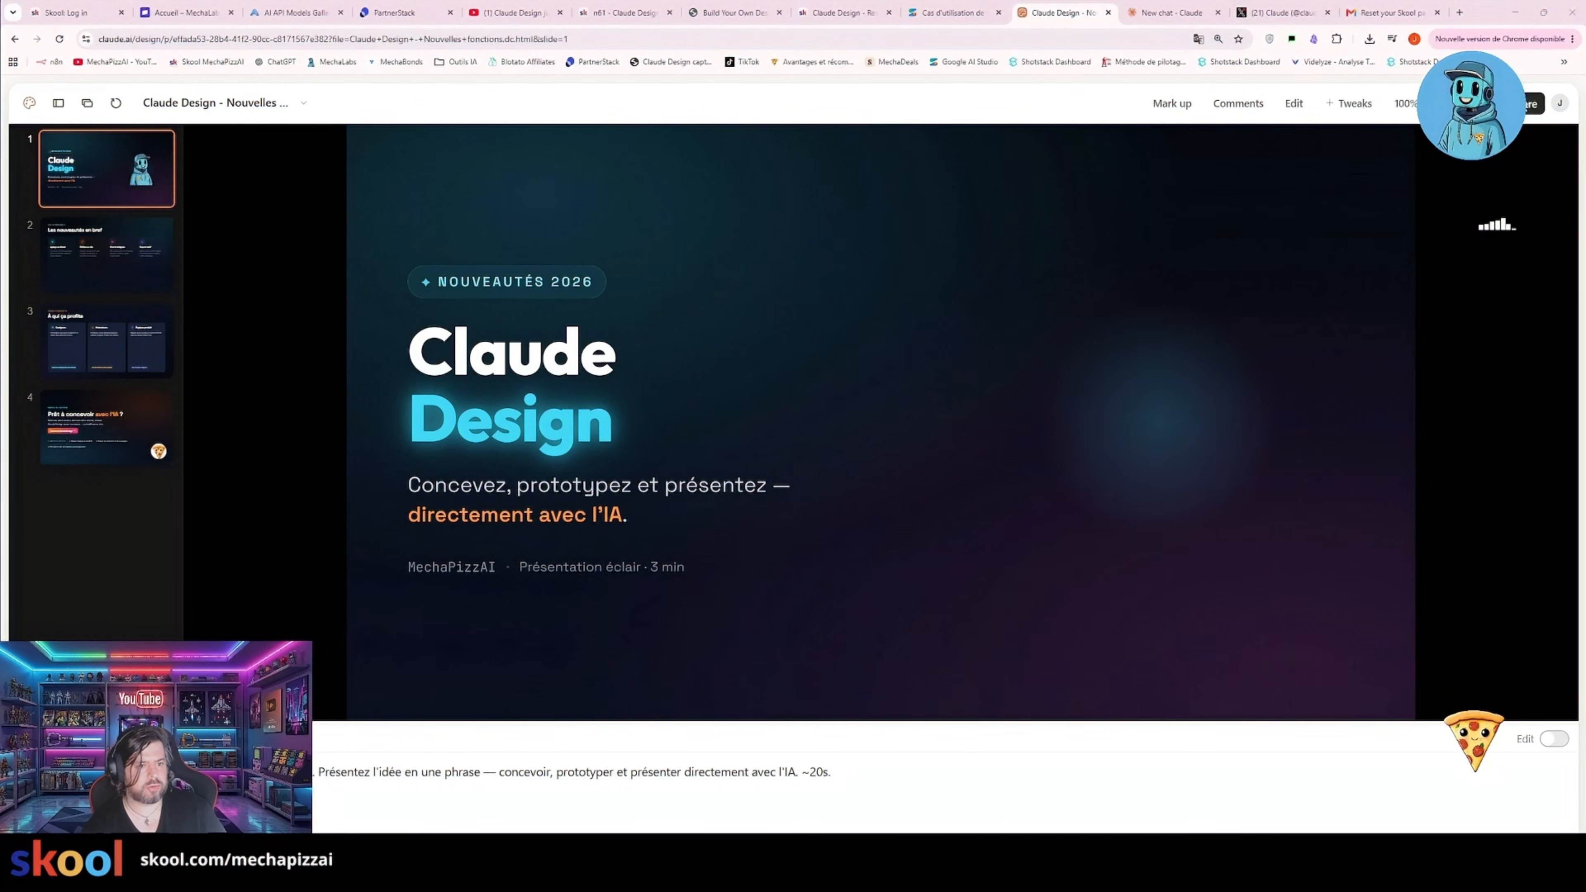
- Check the available connectors and highlight the chat prompt asking the Higgsfield MCP's GPT Image 2 to replace the first slide's logo
click(1560, 105)
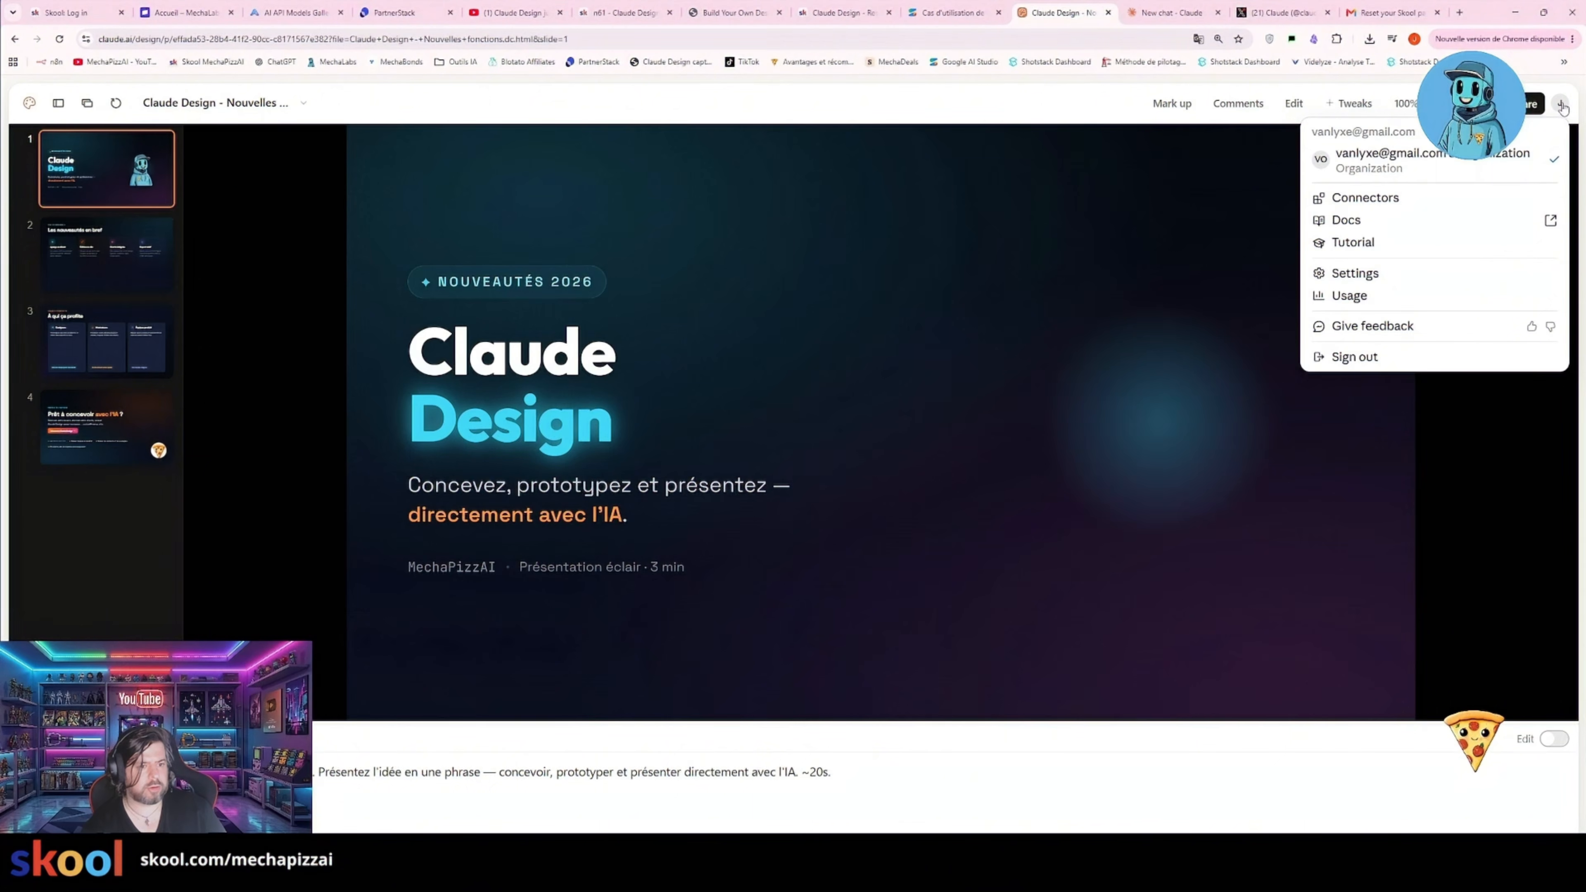
click(1380, 203)
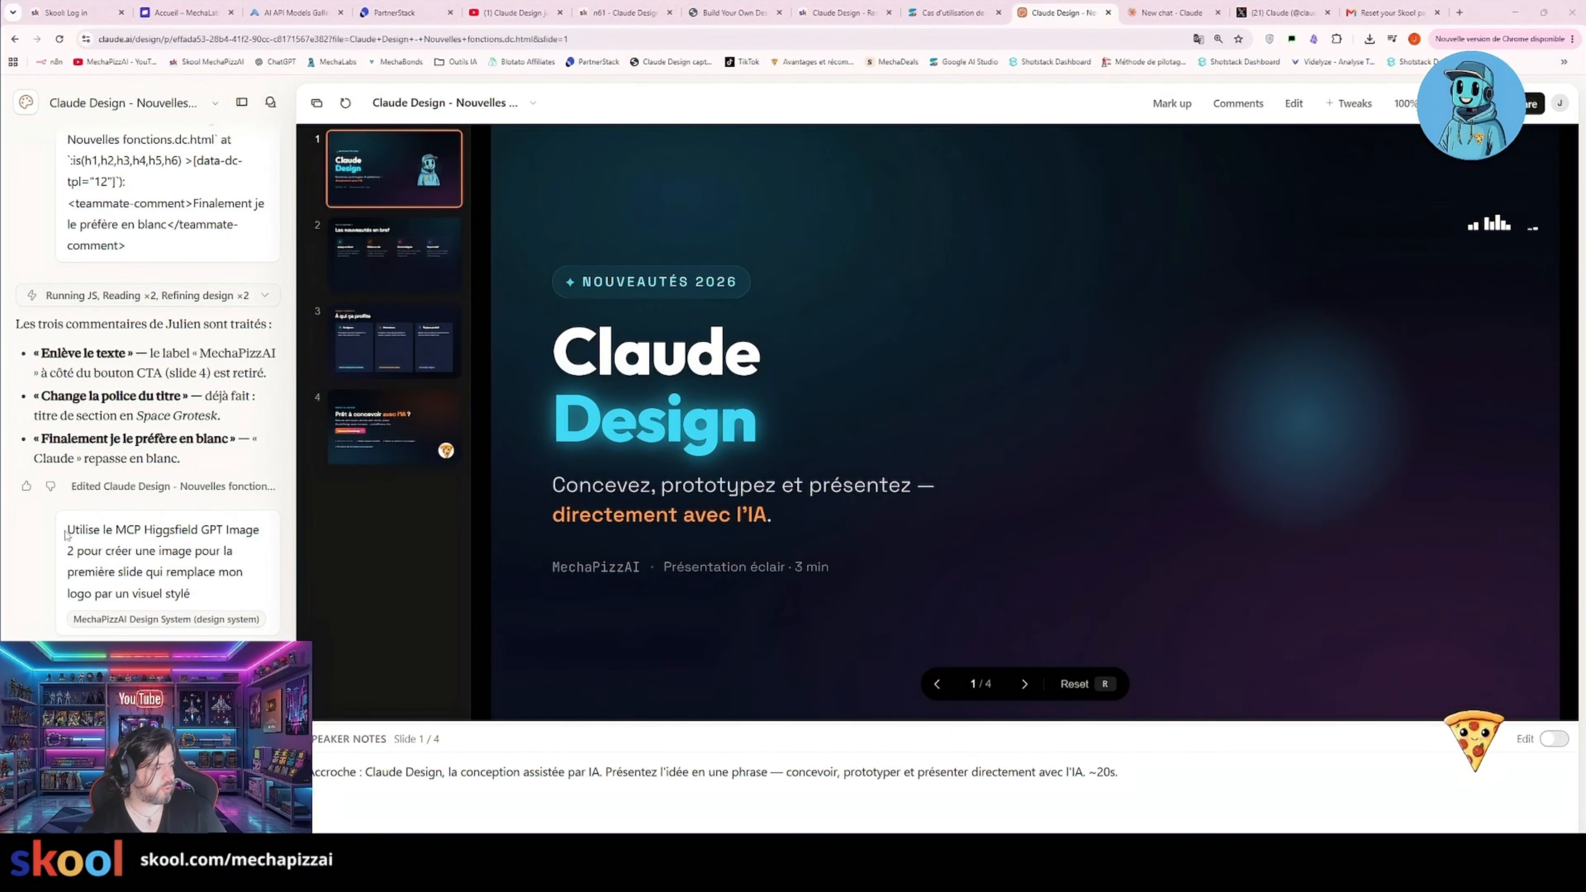
drag(66, 535, 213, 599)
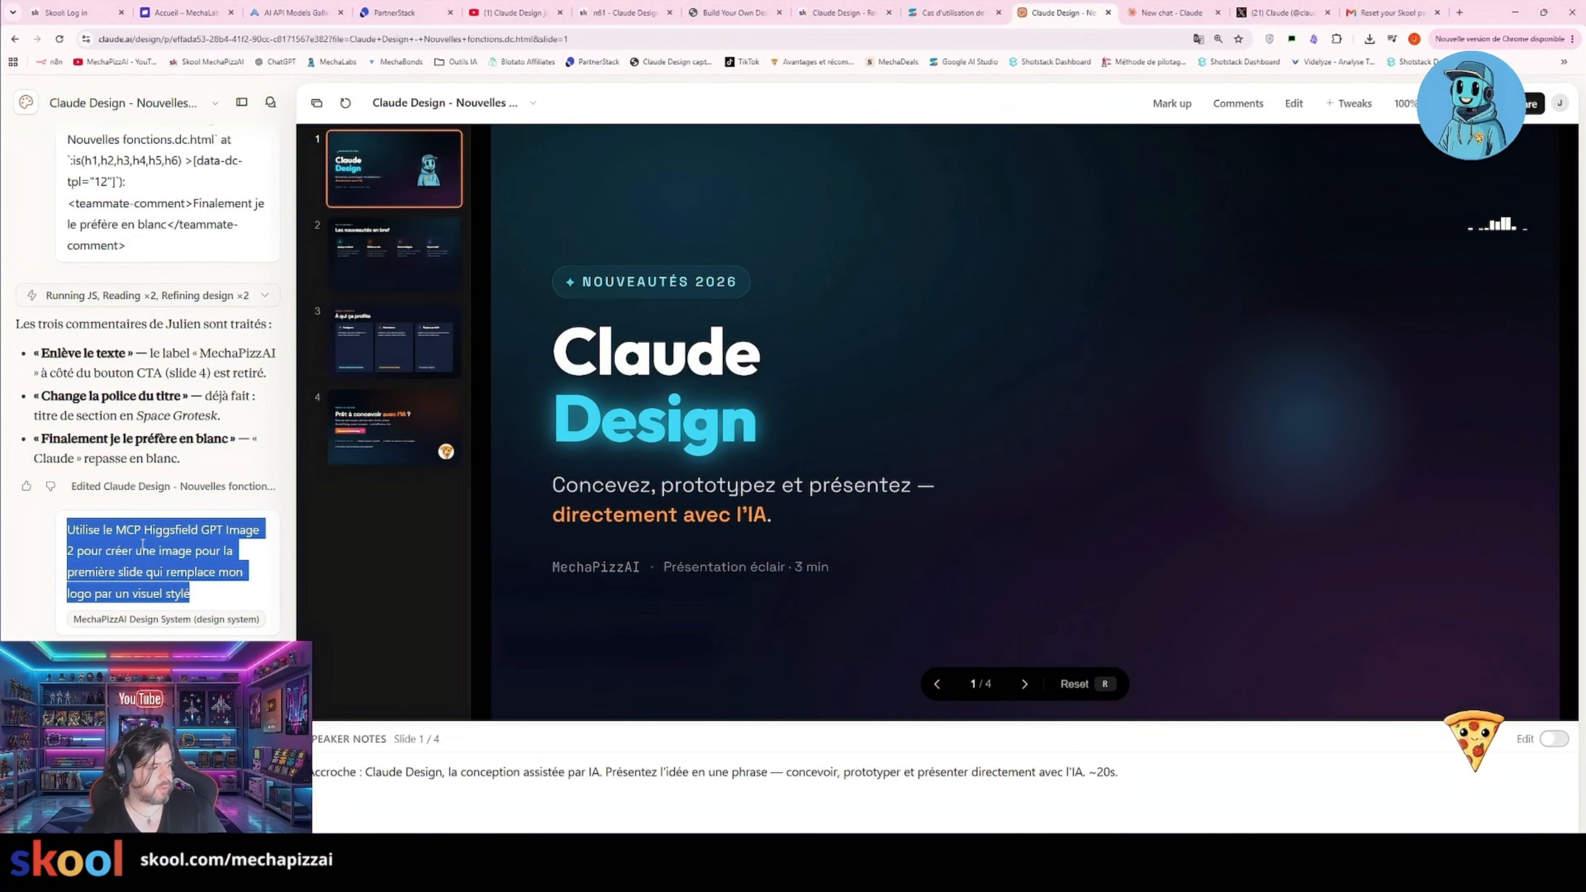
click(133, 531)
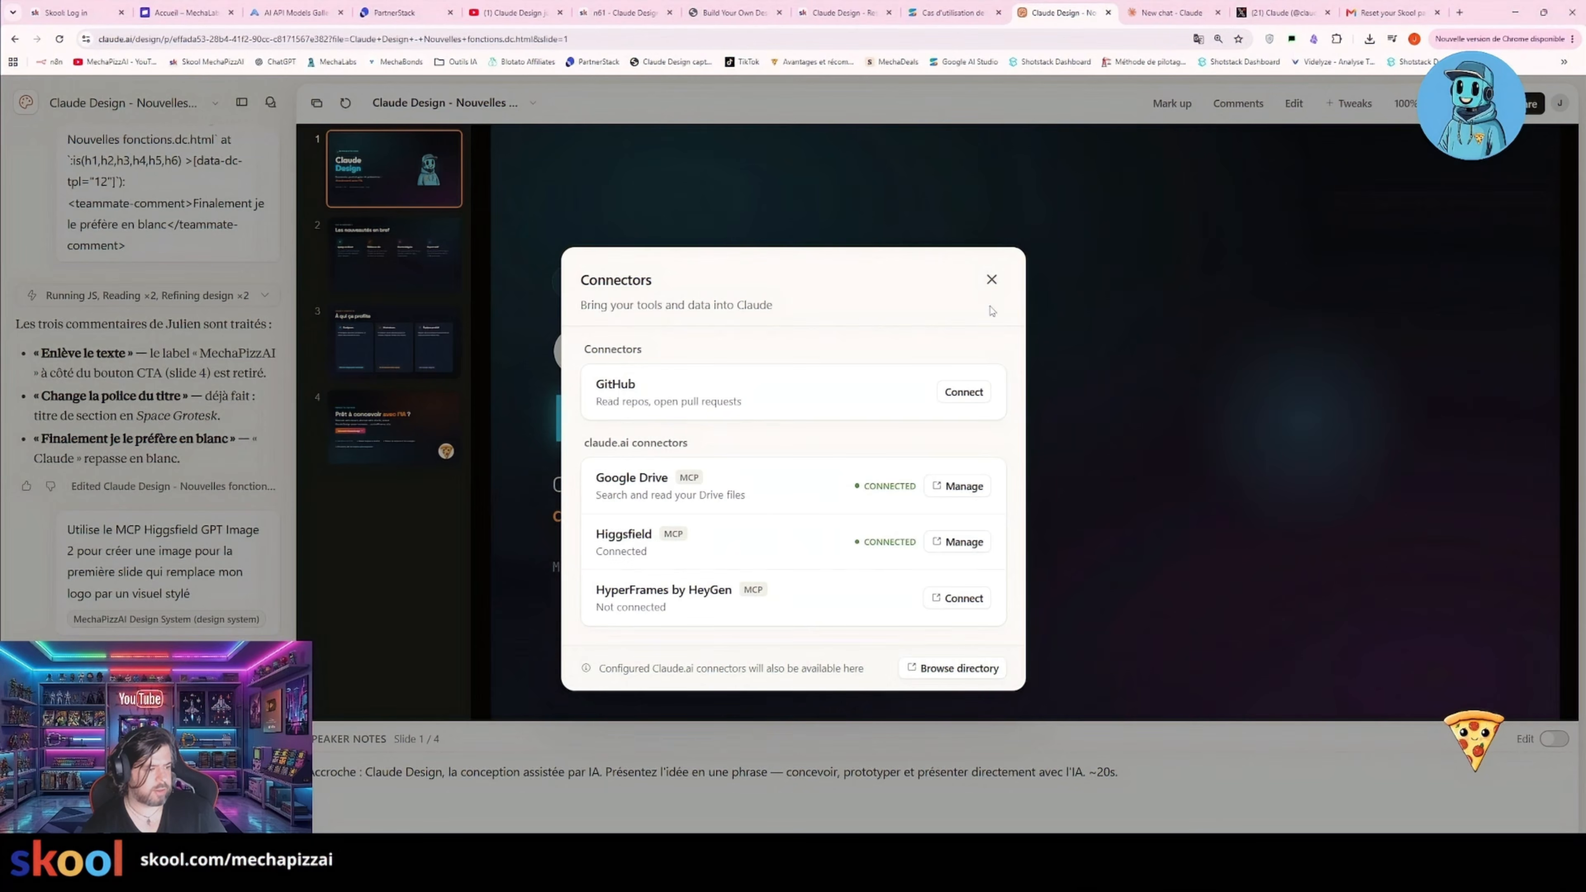
- Close the connector list and look through the deck's slides, from the title slide with its new robot visual to the closing slide
click(991, 280)
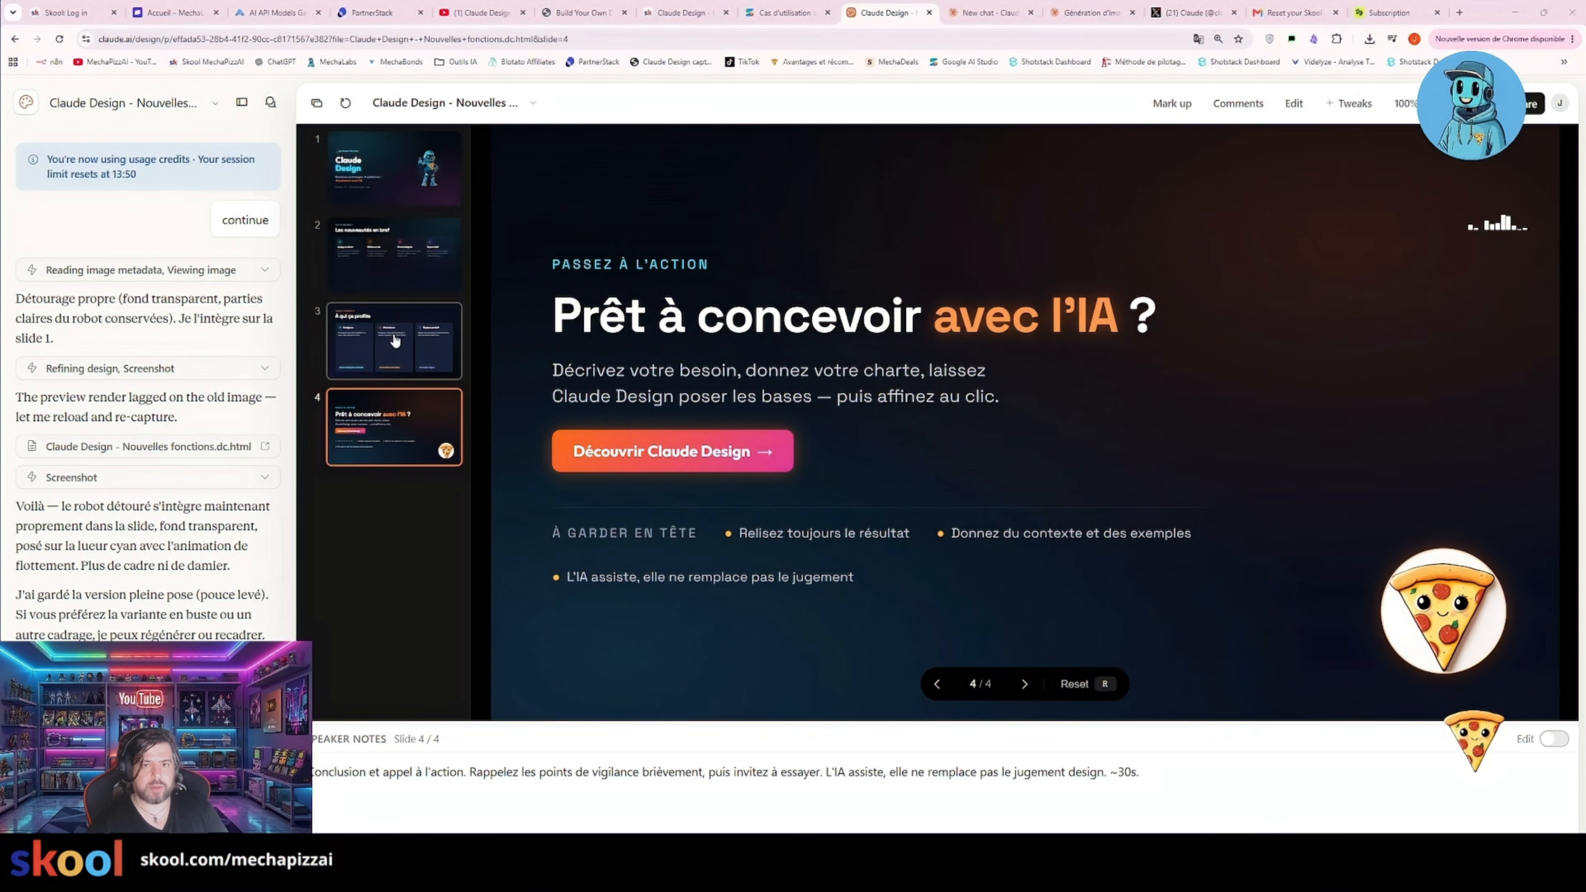
click(408, 167)
click(400, 360)
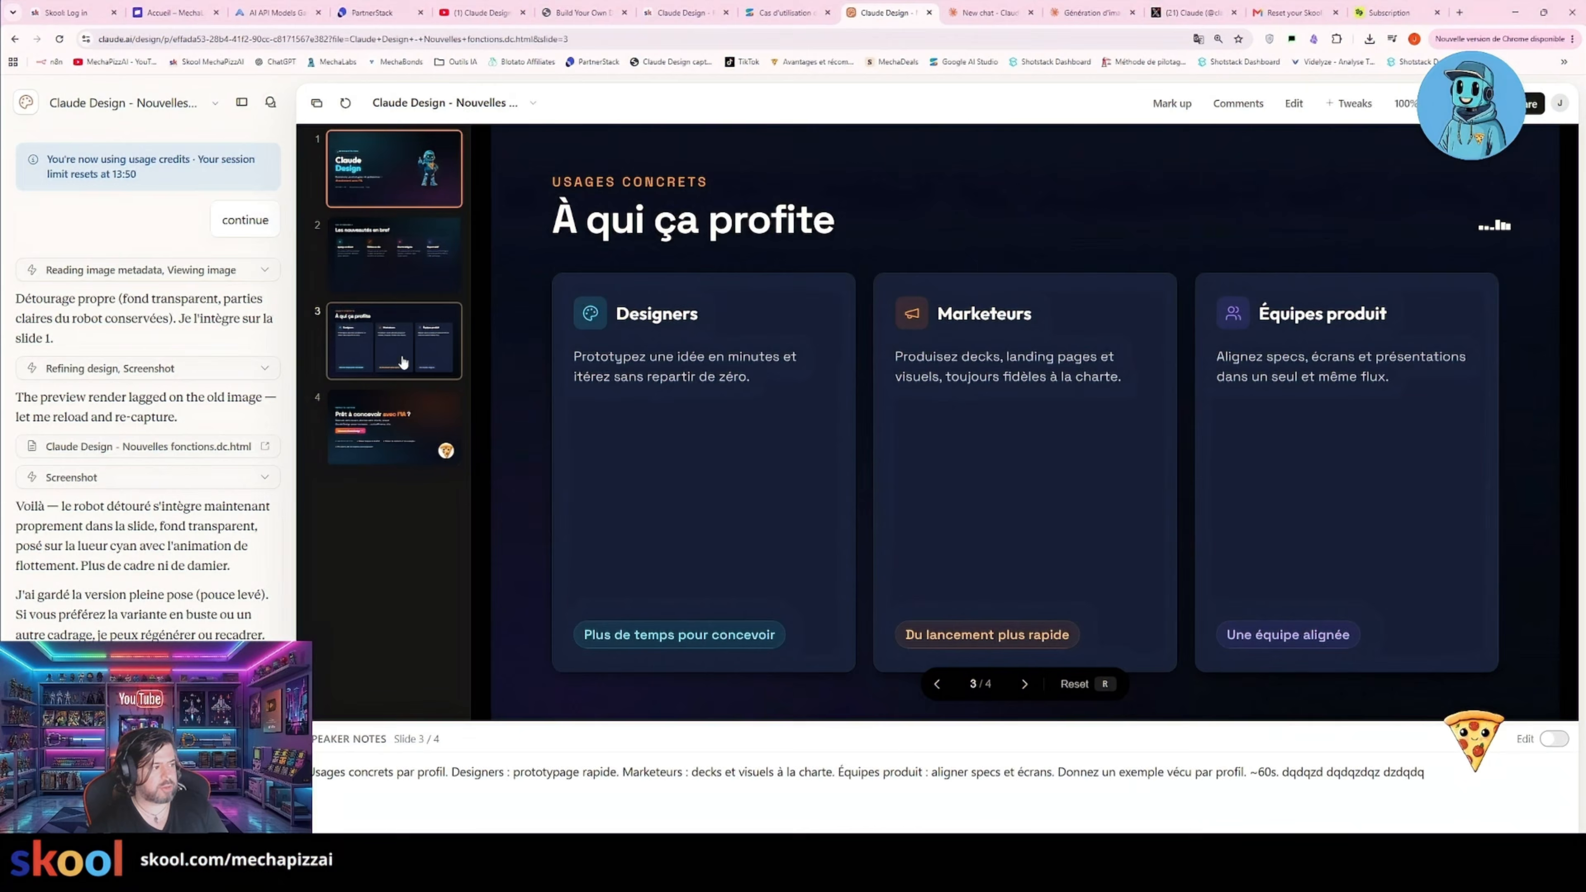
click(401, 278)
click(400, 425)
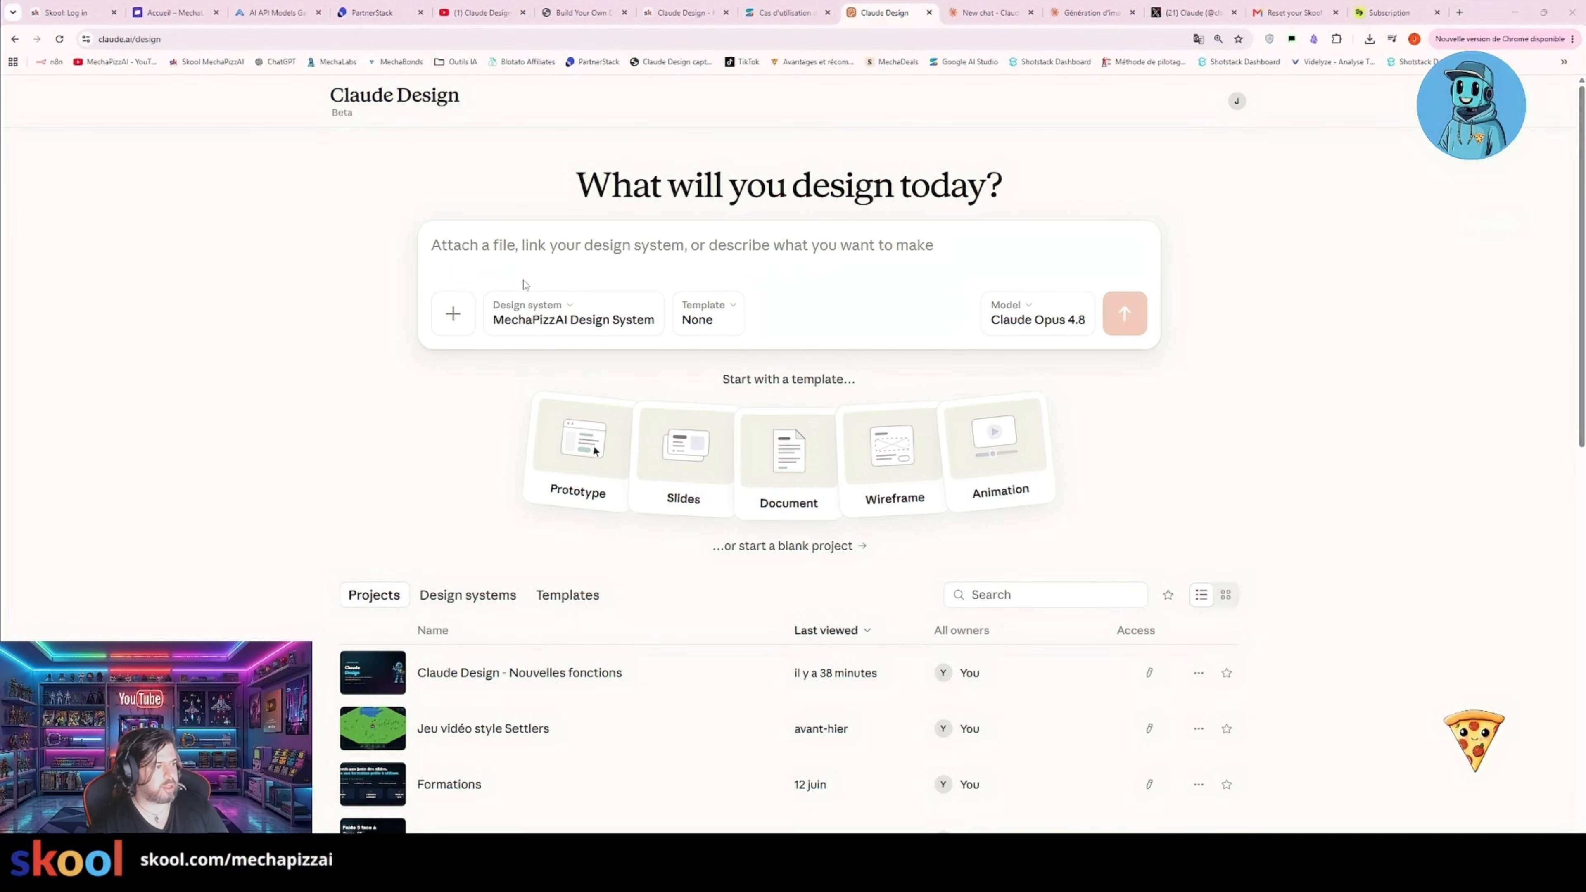
- Check the design system choice for new designs, list the existing design systems and start a new one with Create here
click(562, 322)
click(636, 412)
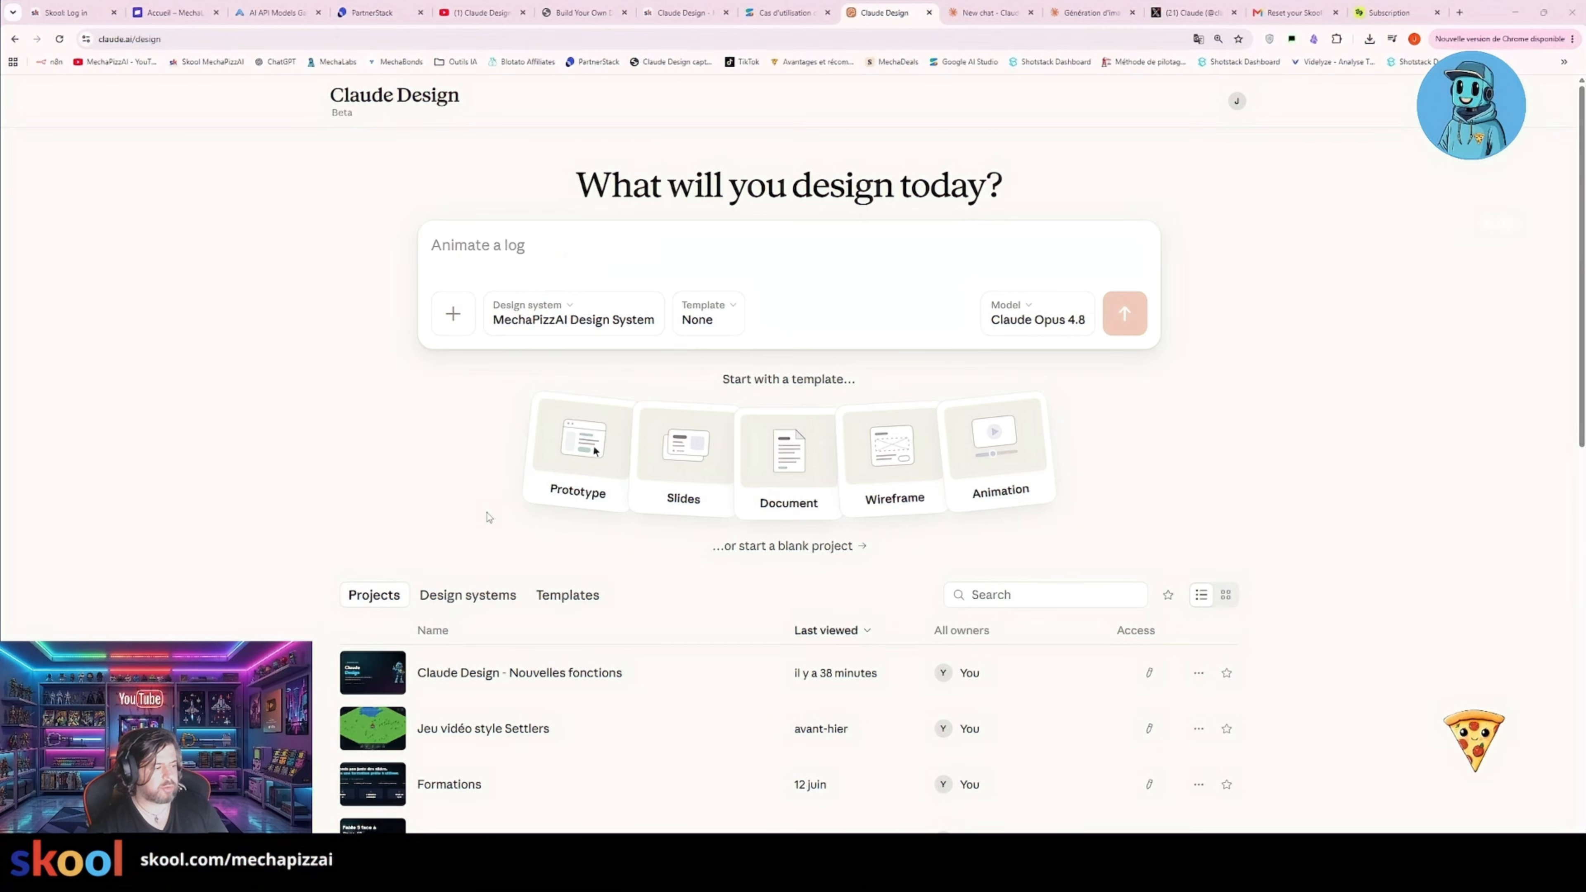
click(467, 595)
scroll(467, 561, down, 1)
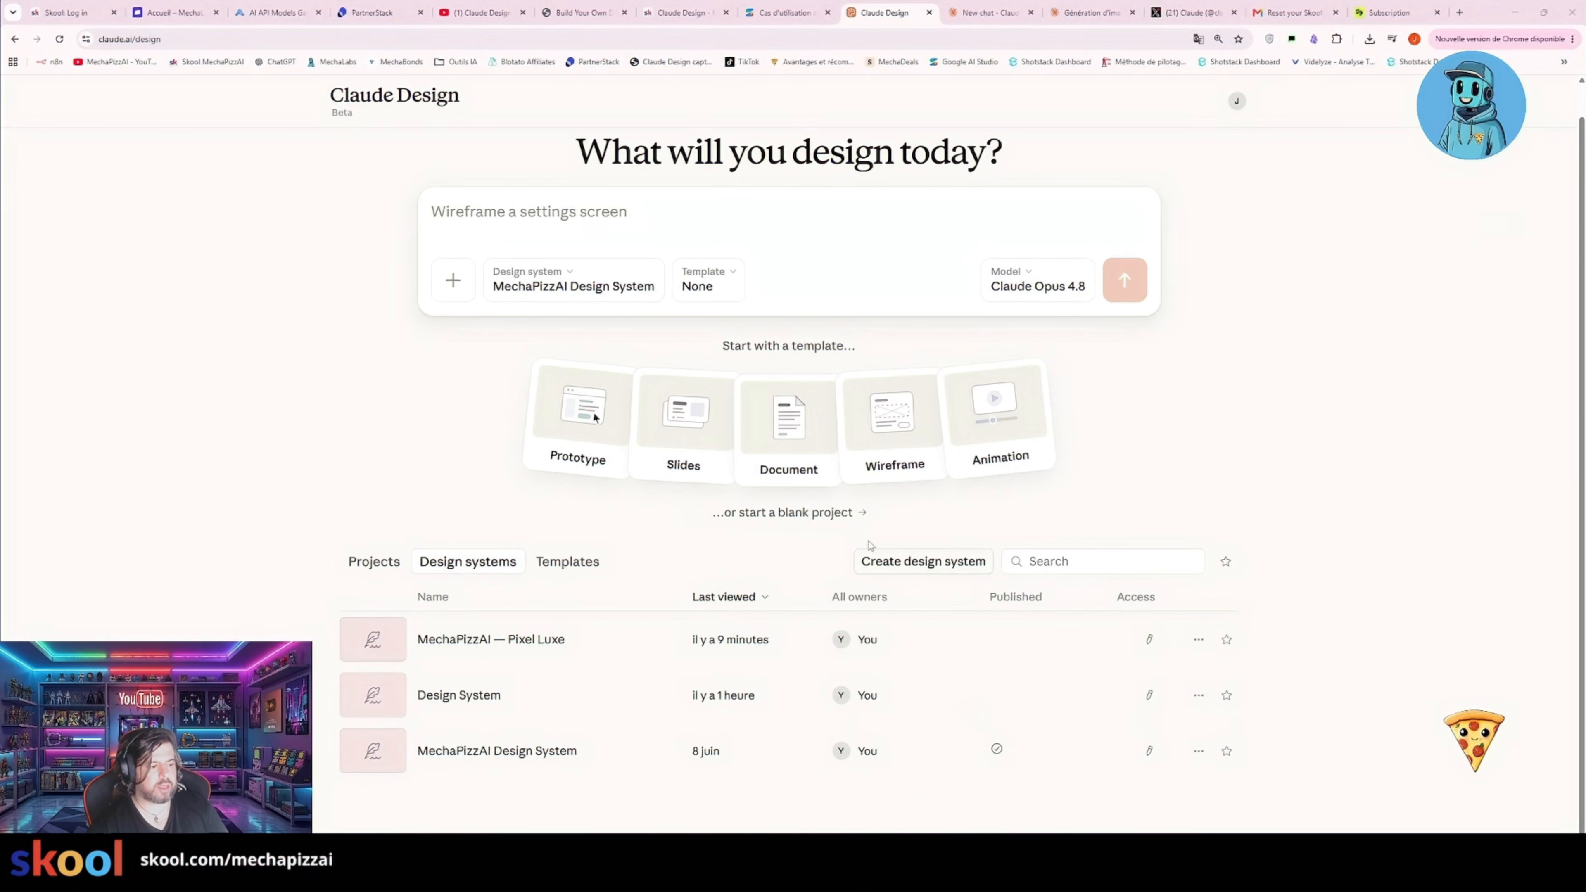
click(914, 568)
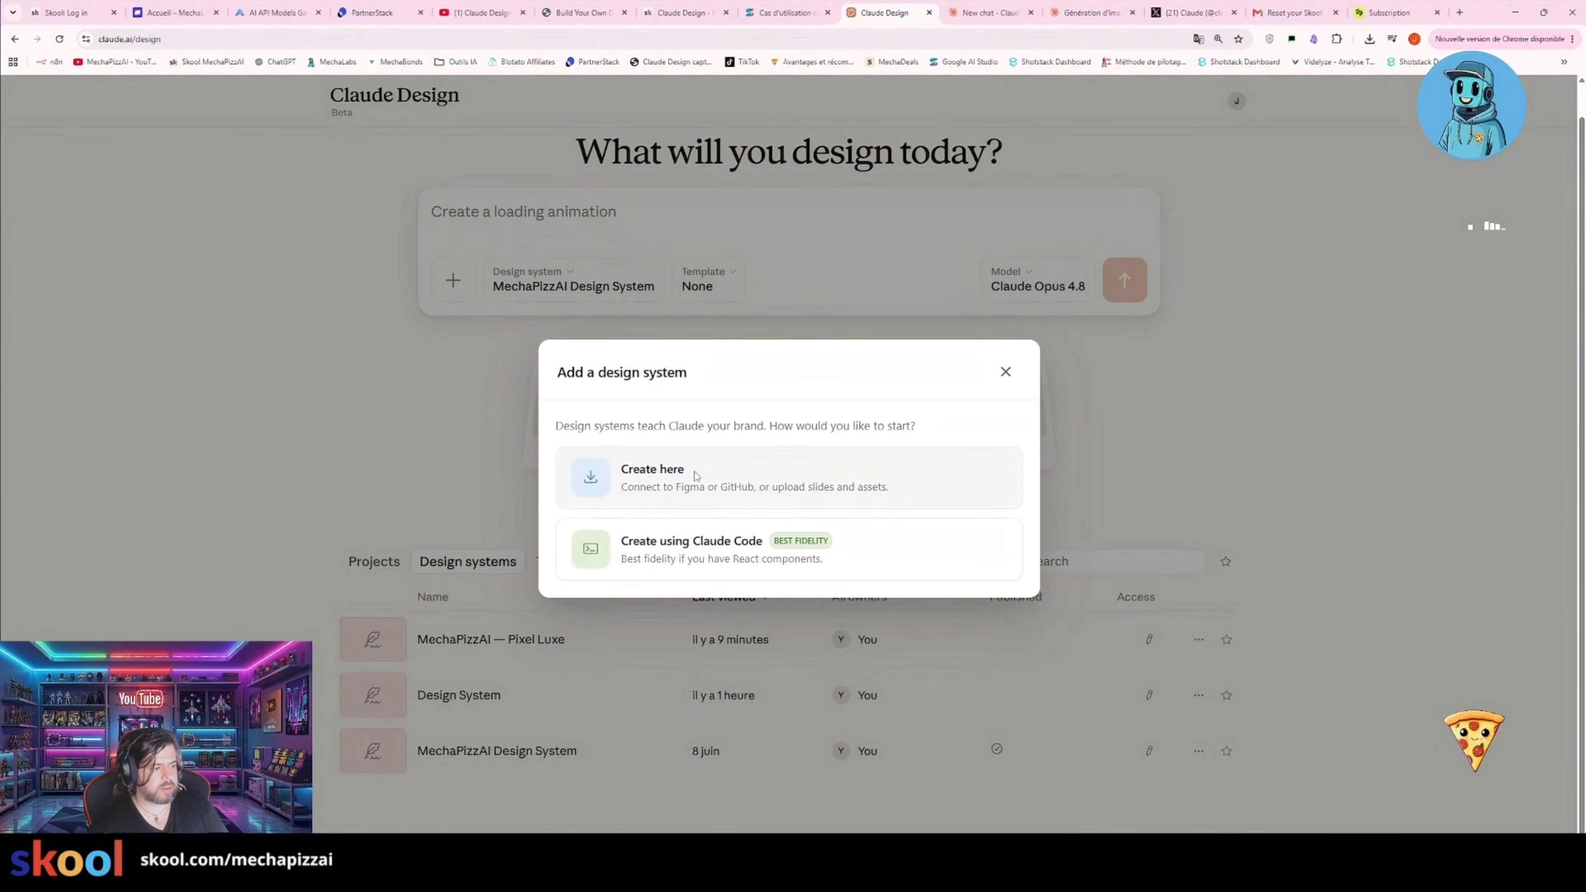
click(674, 476)
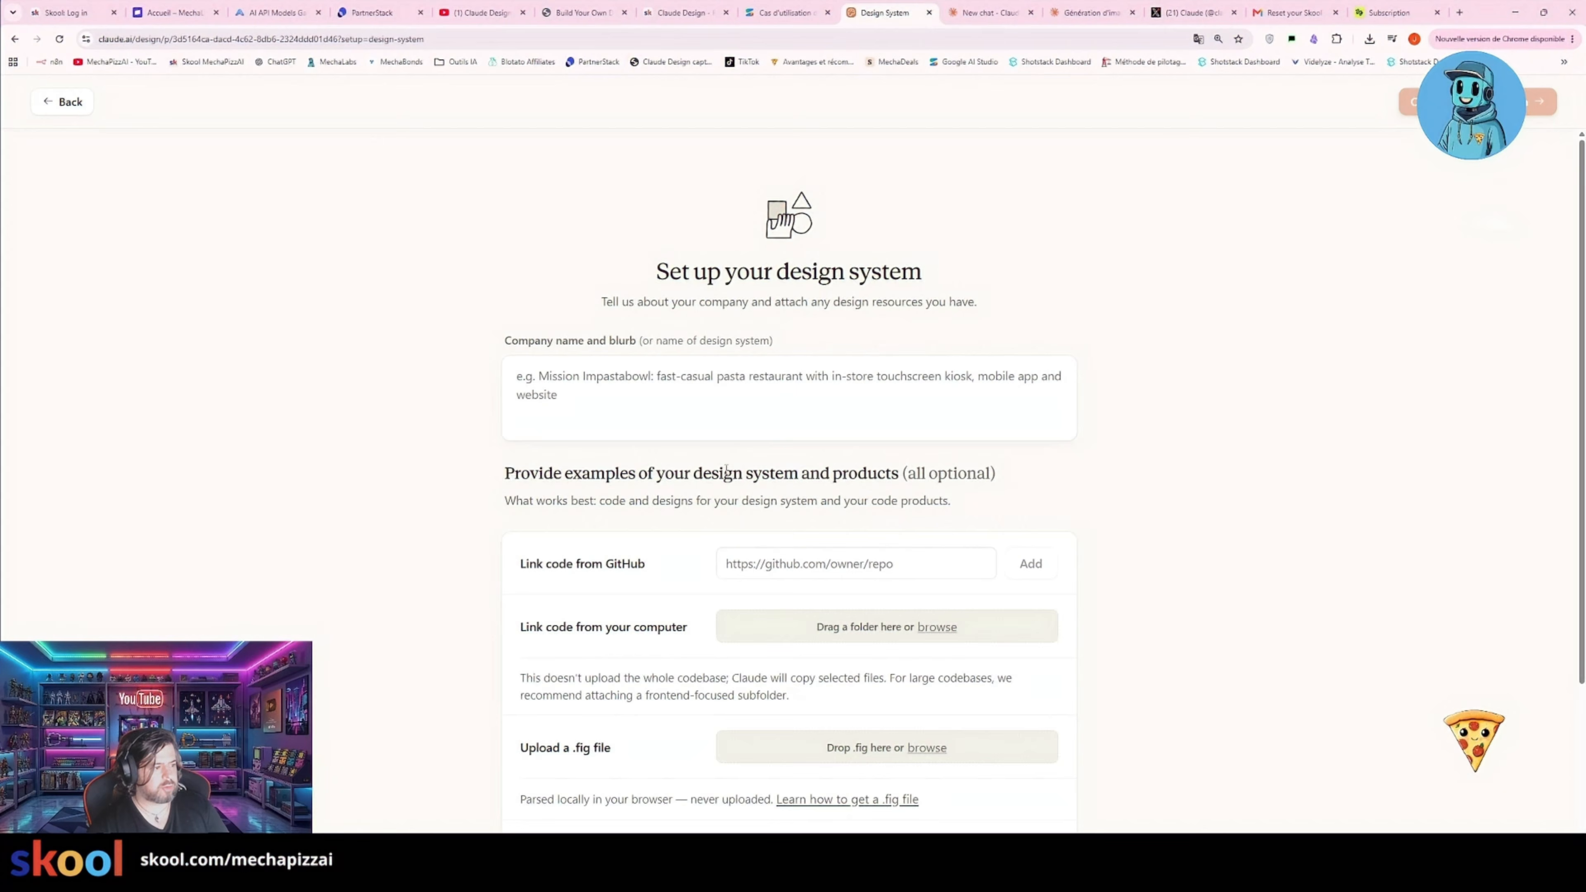
- Examine the design system setup form: company blurb, GitHub link, local code folder, .fig upload, fonts and logos, and notes
scroll(1086, 397, down, 3)
scroll(1090, 393, up, 2)
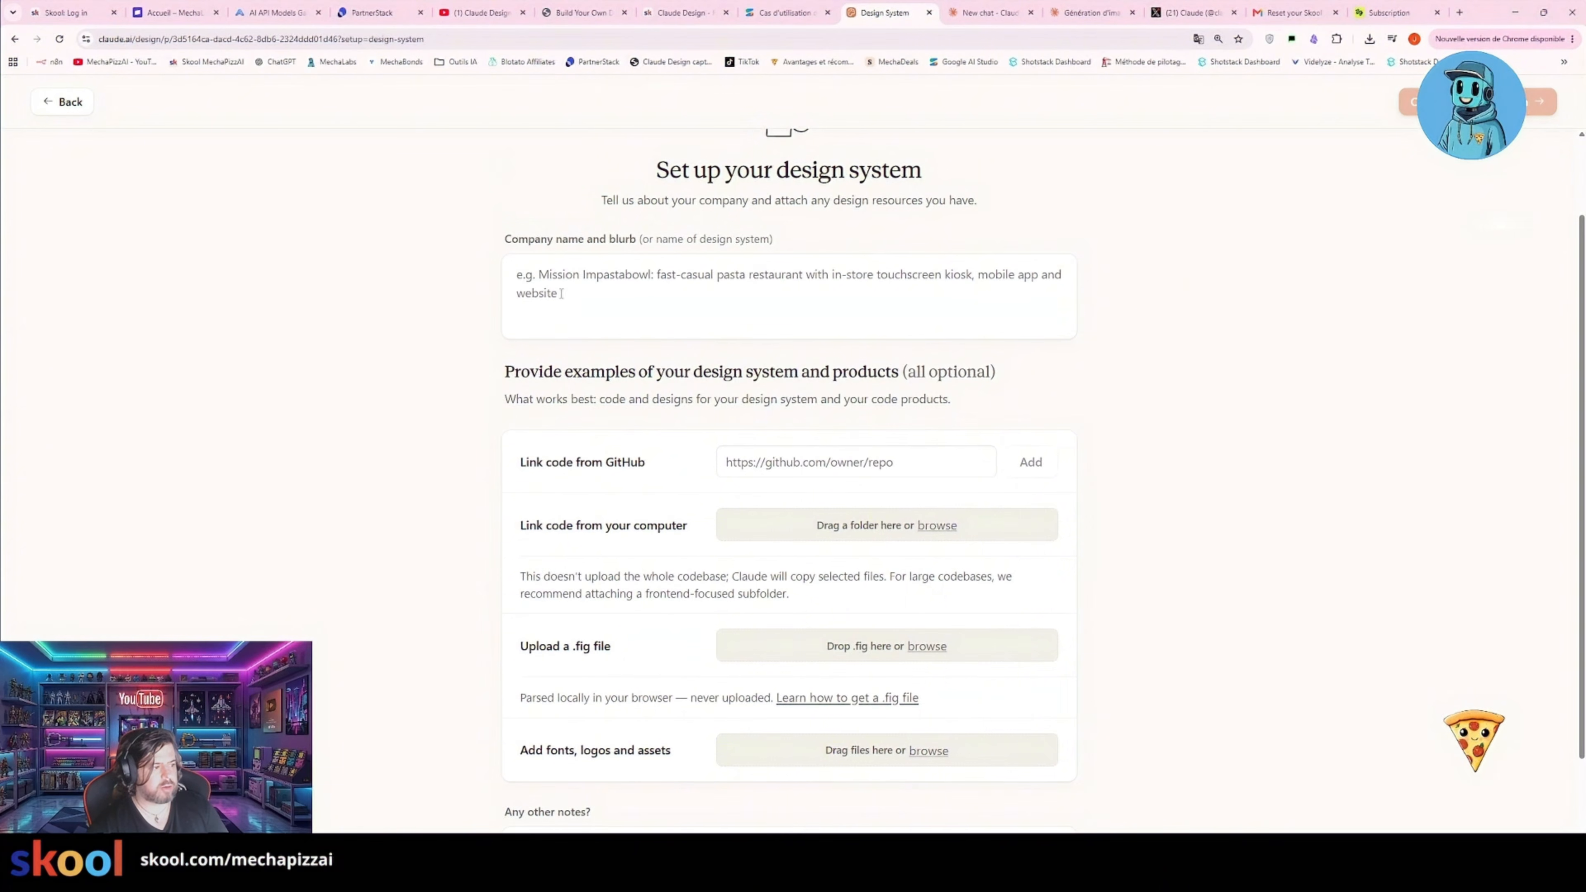
scroll(687, 375, down, 2)
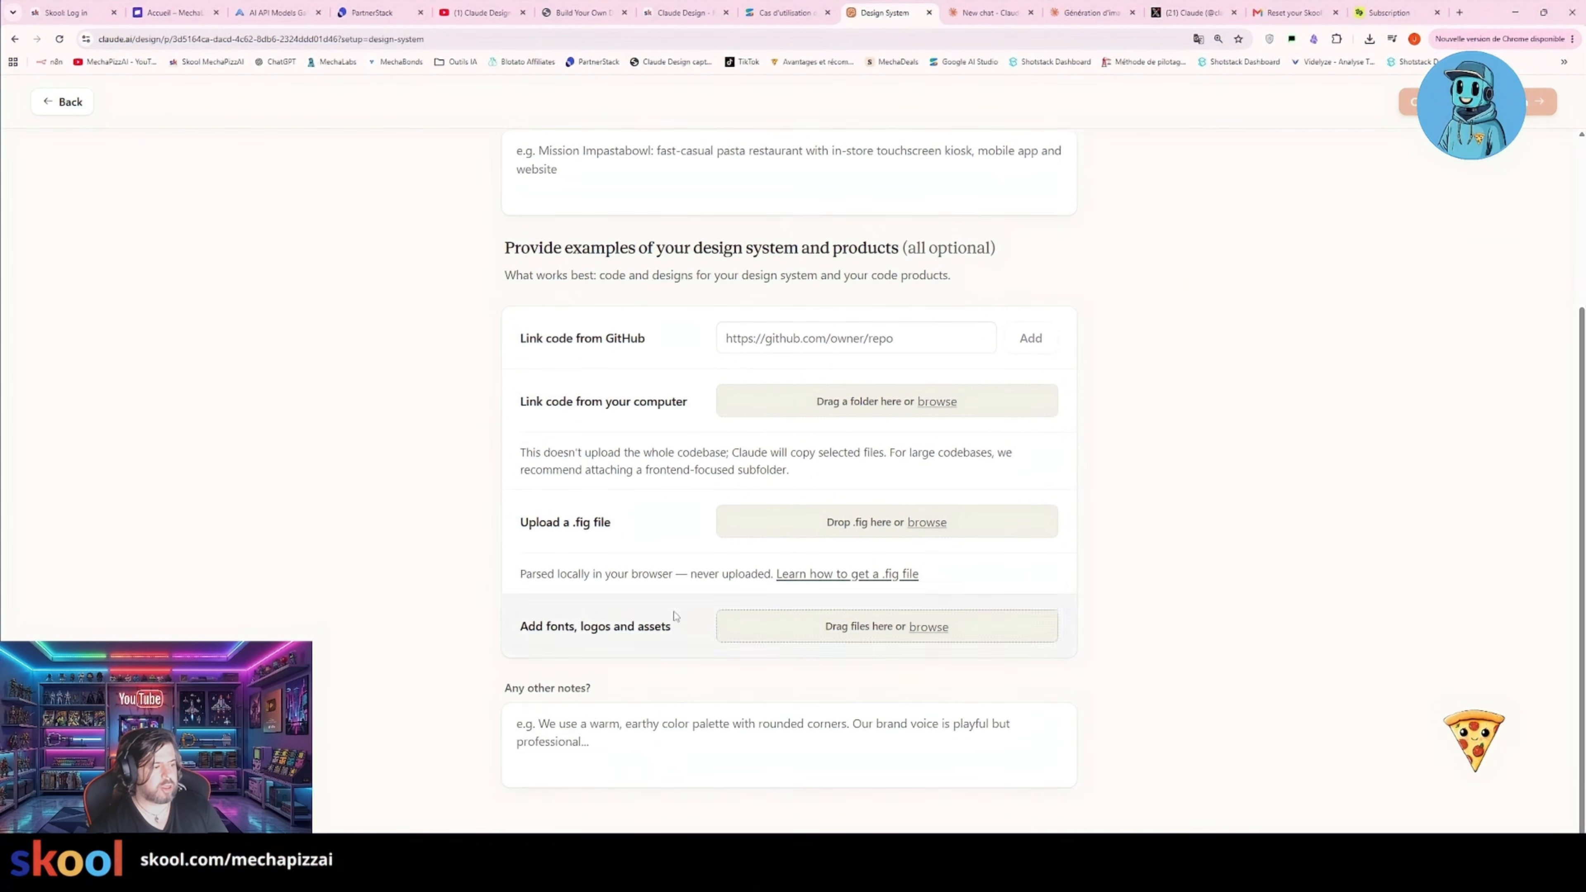
scroll(899, 446, up, 1)
click(813, 400)
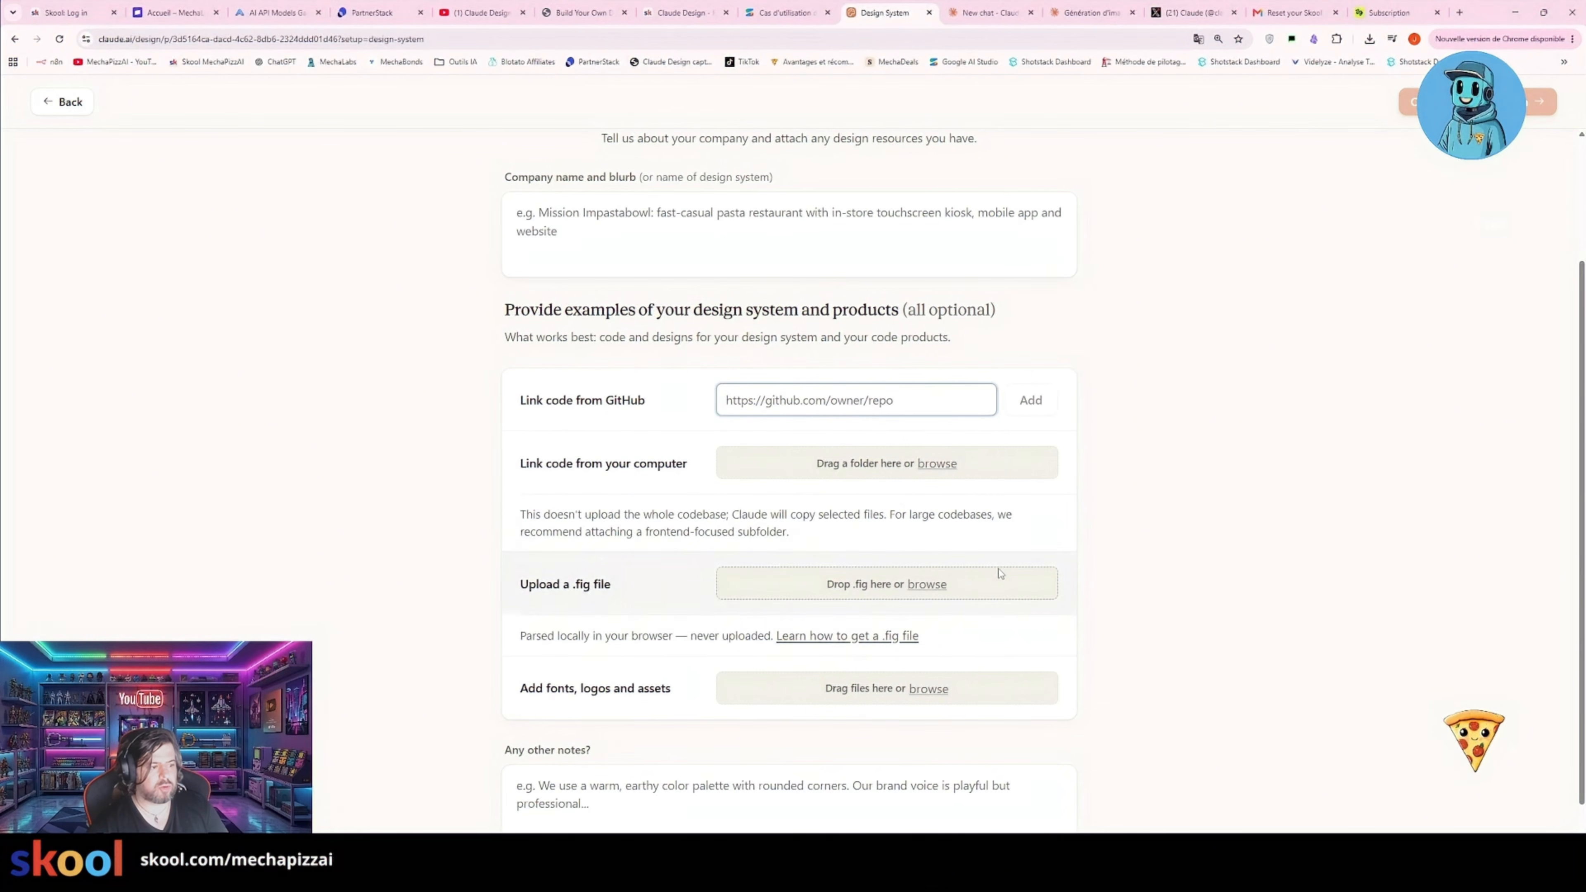
scroll(999, 573, up, 2)
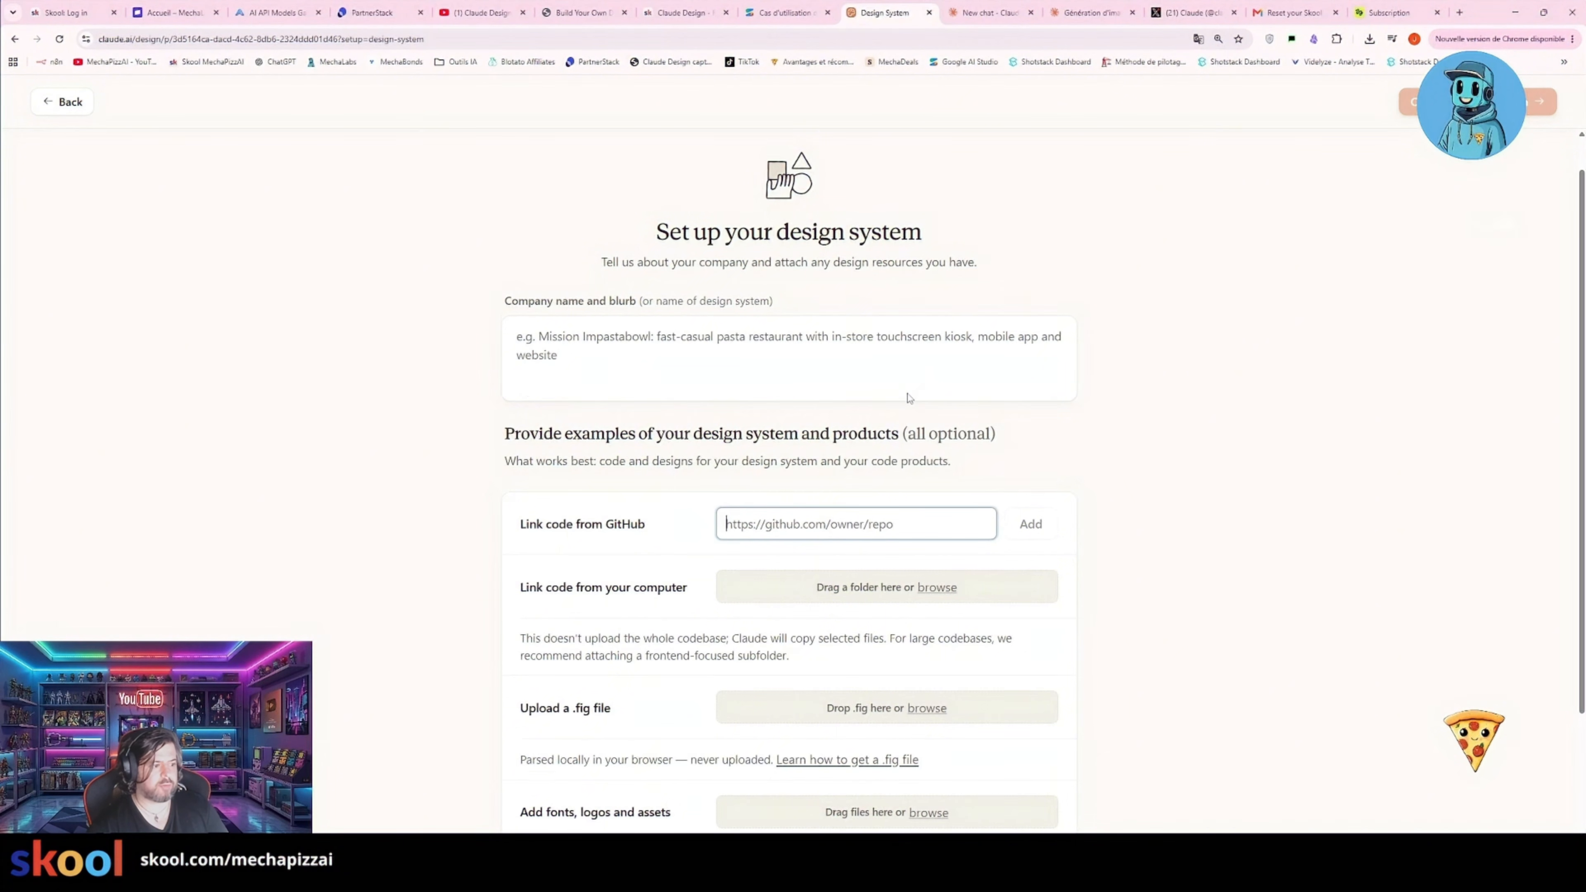
scroll(909, 398, down, 3)
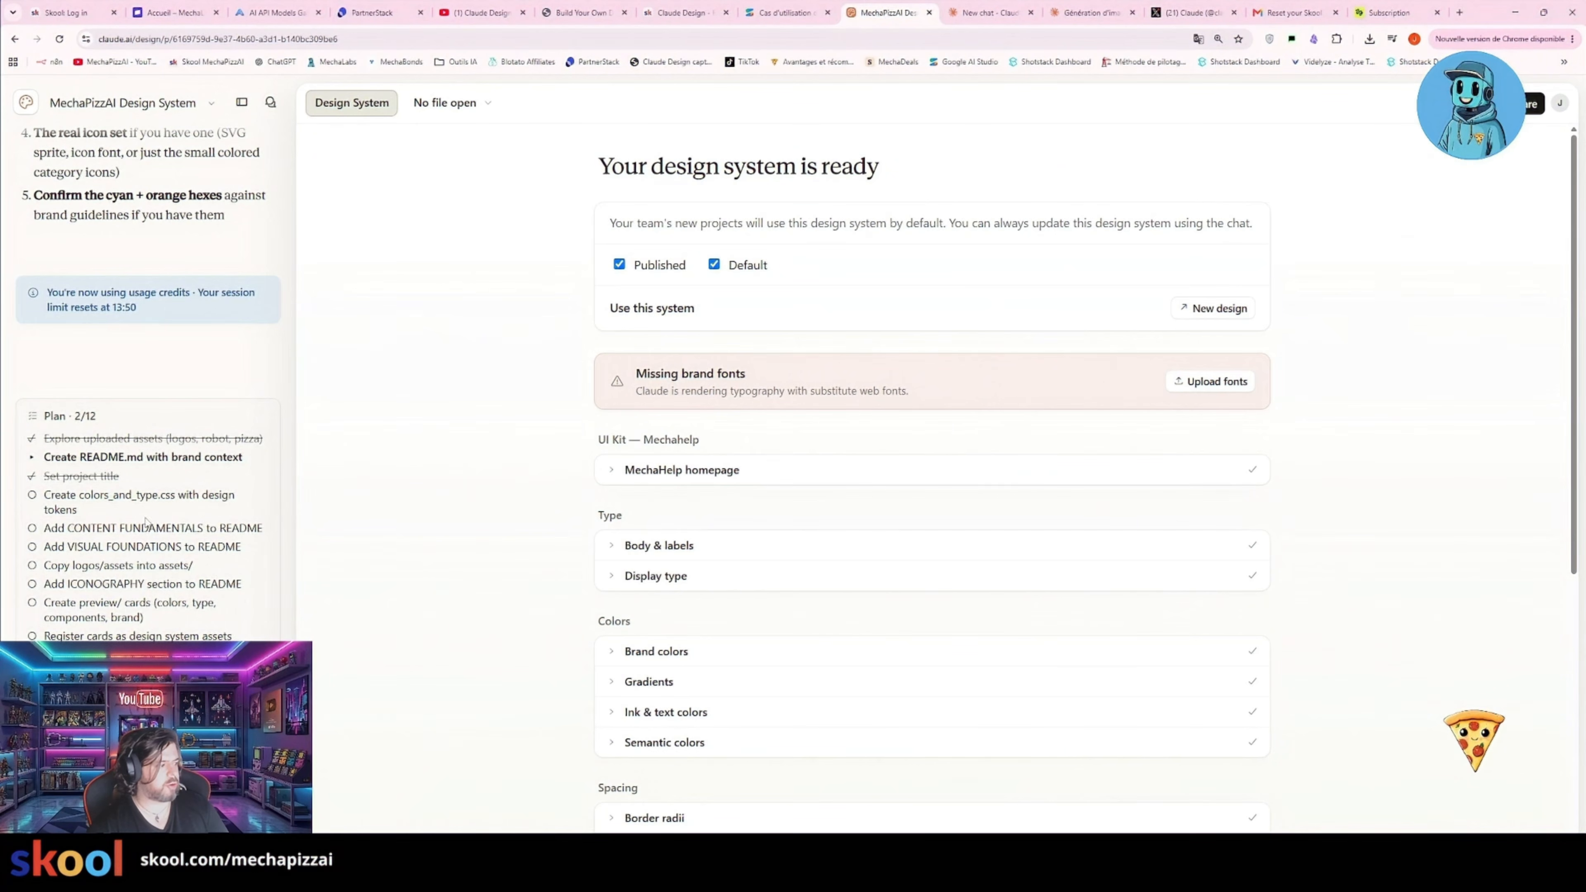
- Read the MechaPizzAI Design System's README and examine its iconography, logo lockup and mascots
scroll(815, 548, down, 10)
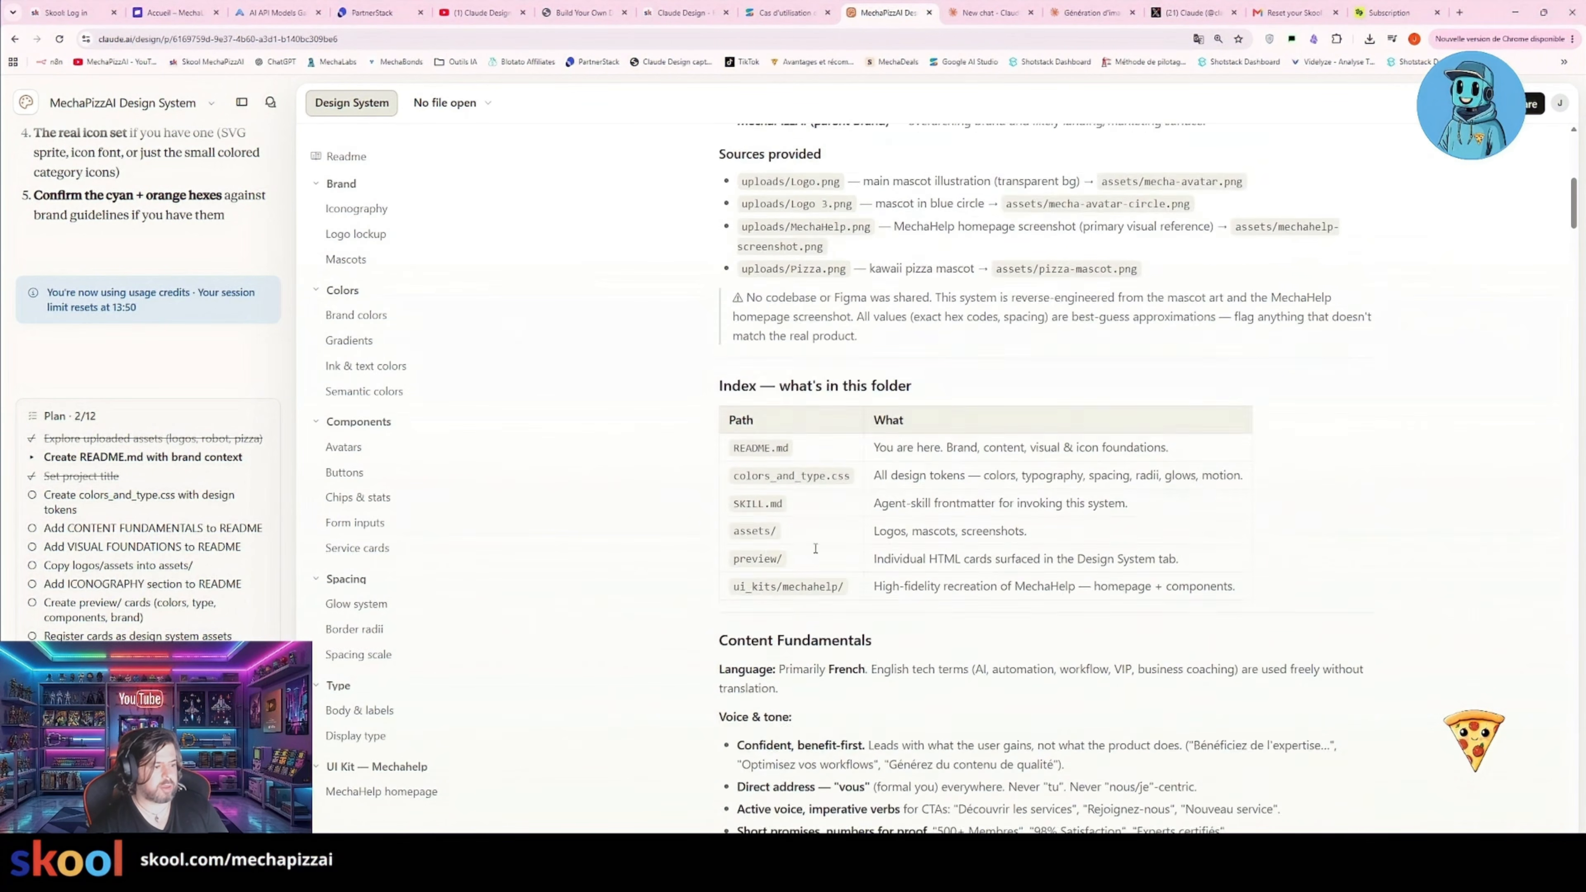
scroll(814, 548, down, 20)
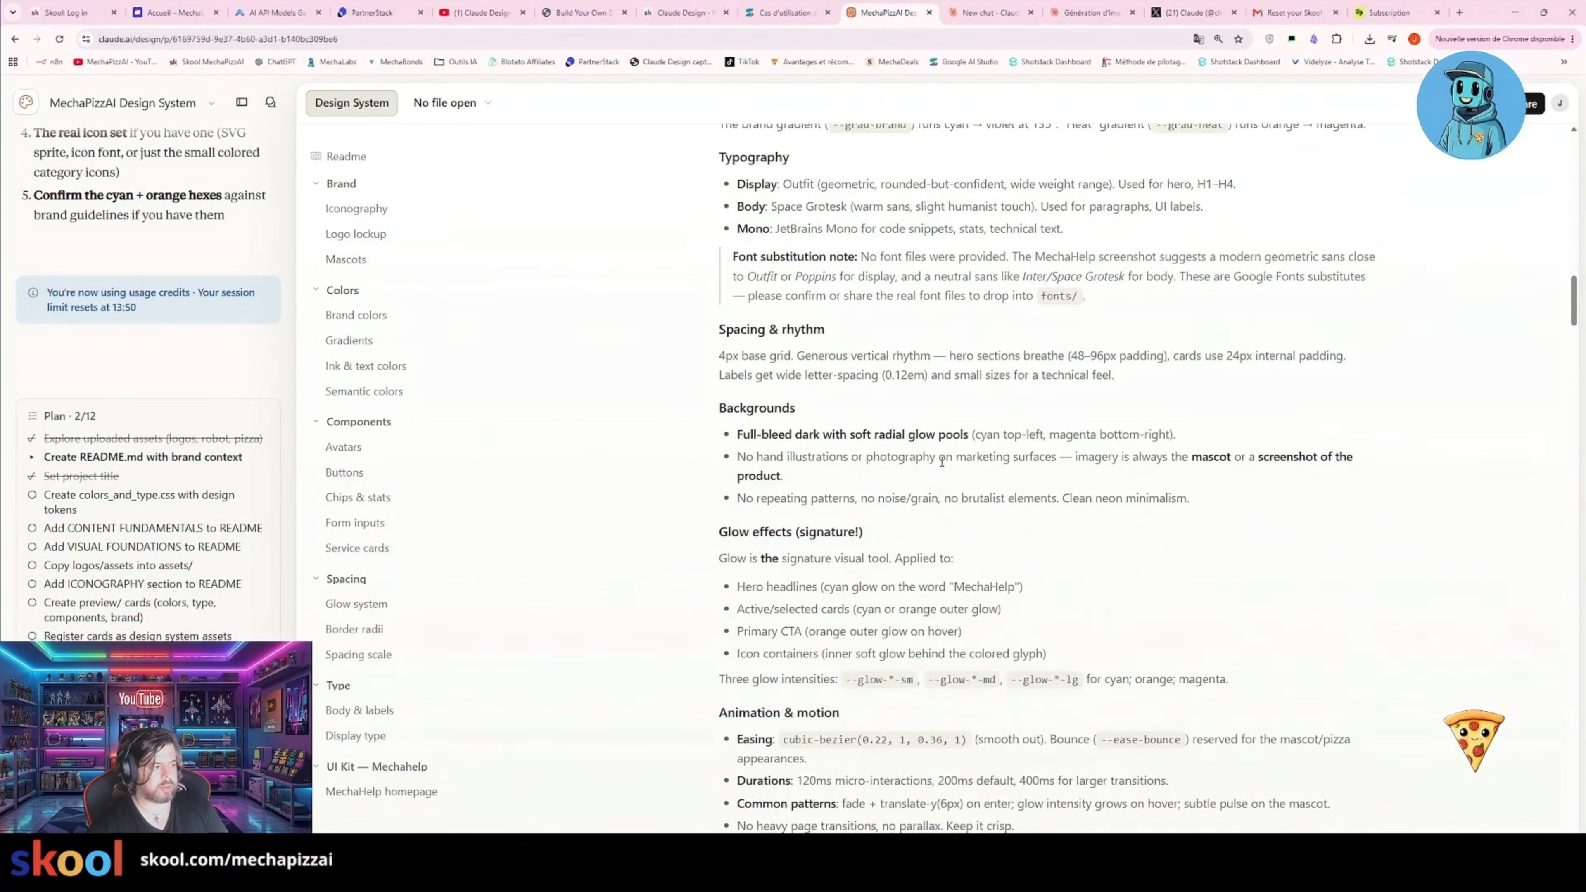
scroll(942, 460, down, 20)
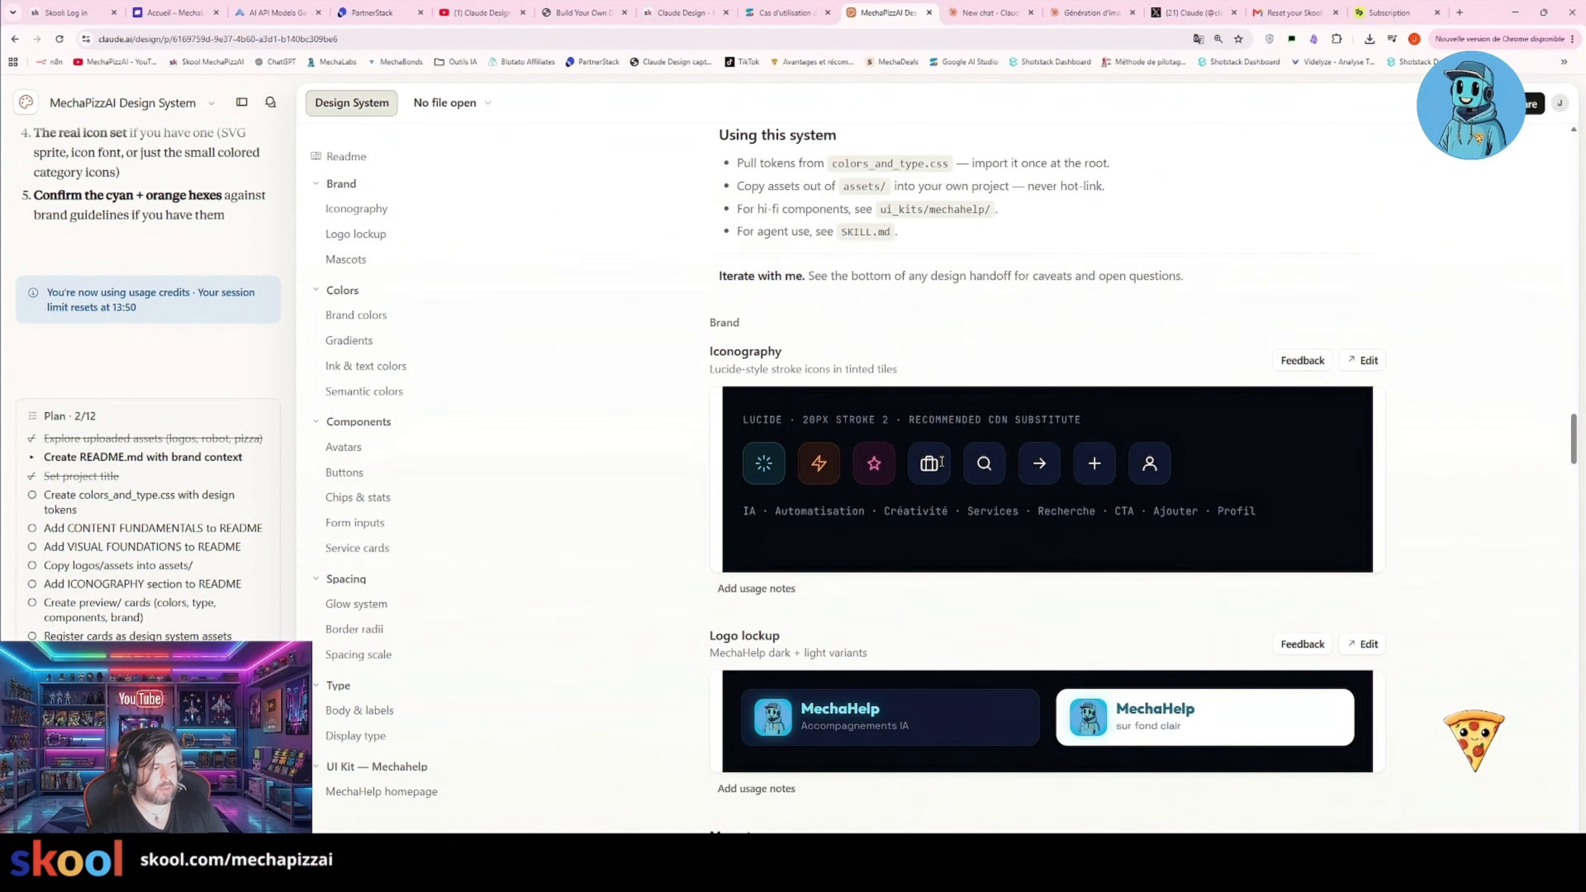
scroll(941, 460, down, 3)
scroll(1015, 408, down, 4)
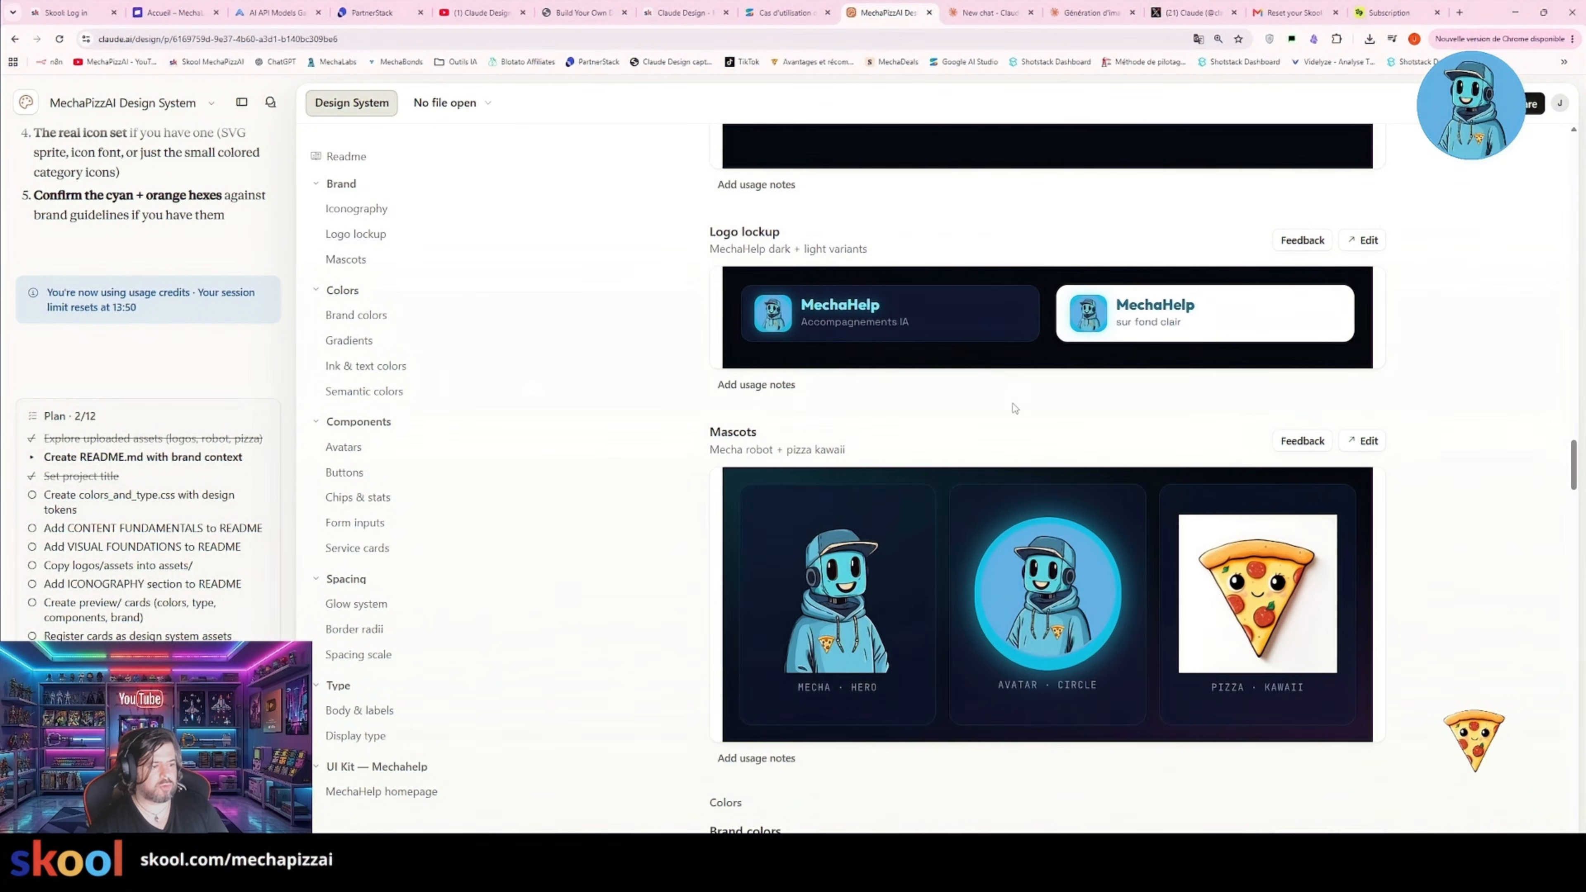
- Examine the design system's brand, ink and semantic colours, its gradients, and its avatar, button and chip components
scroll(923, 440, down, 5)
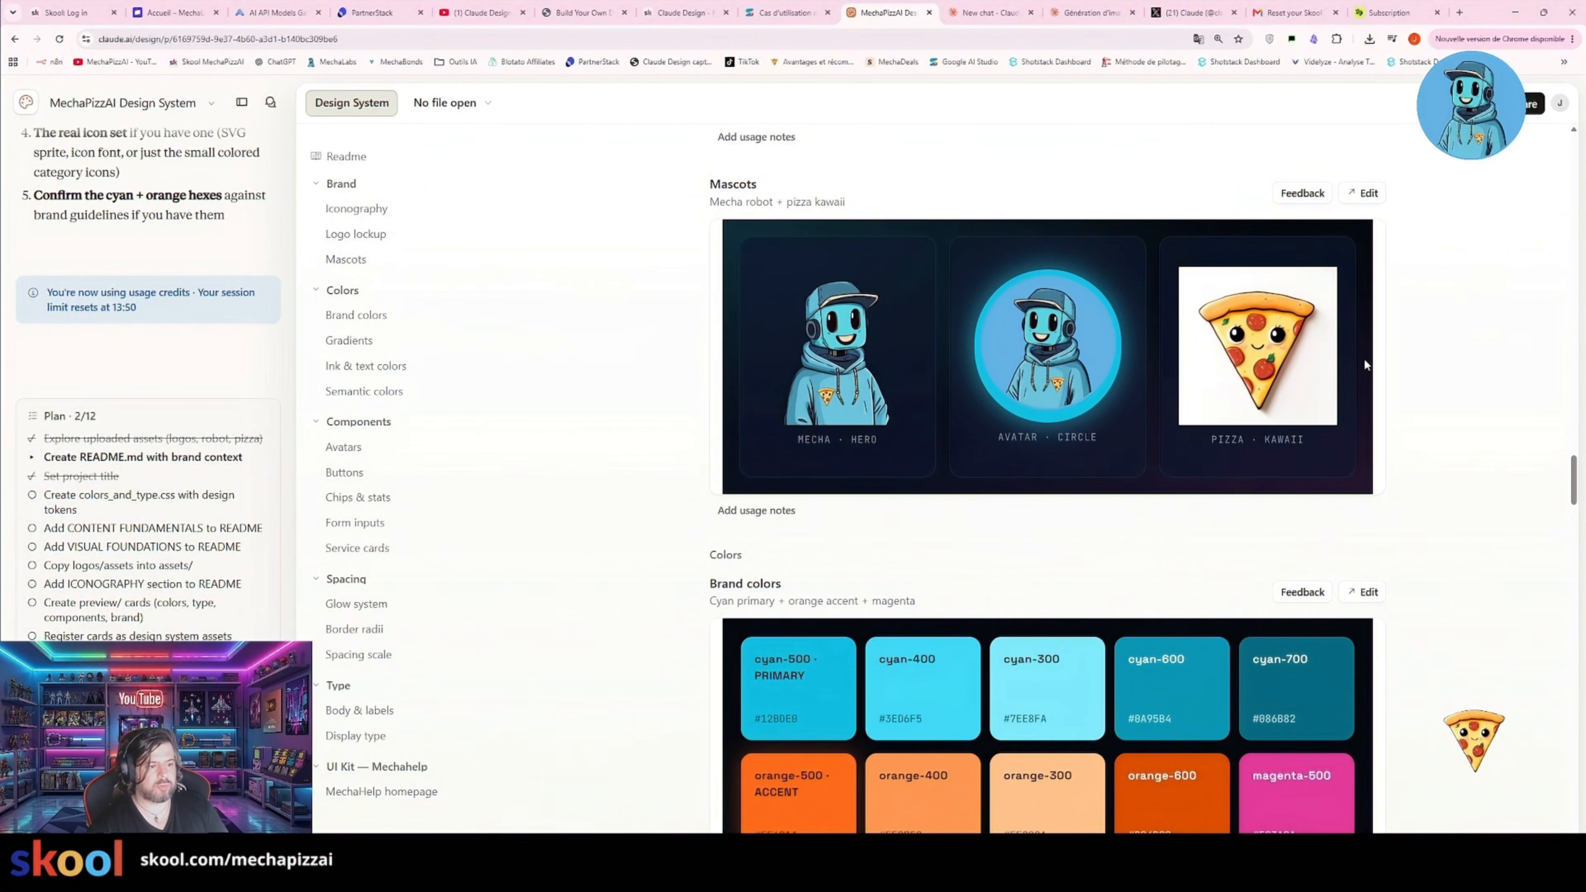
scroll(924, 440, down, 3)
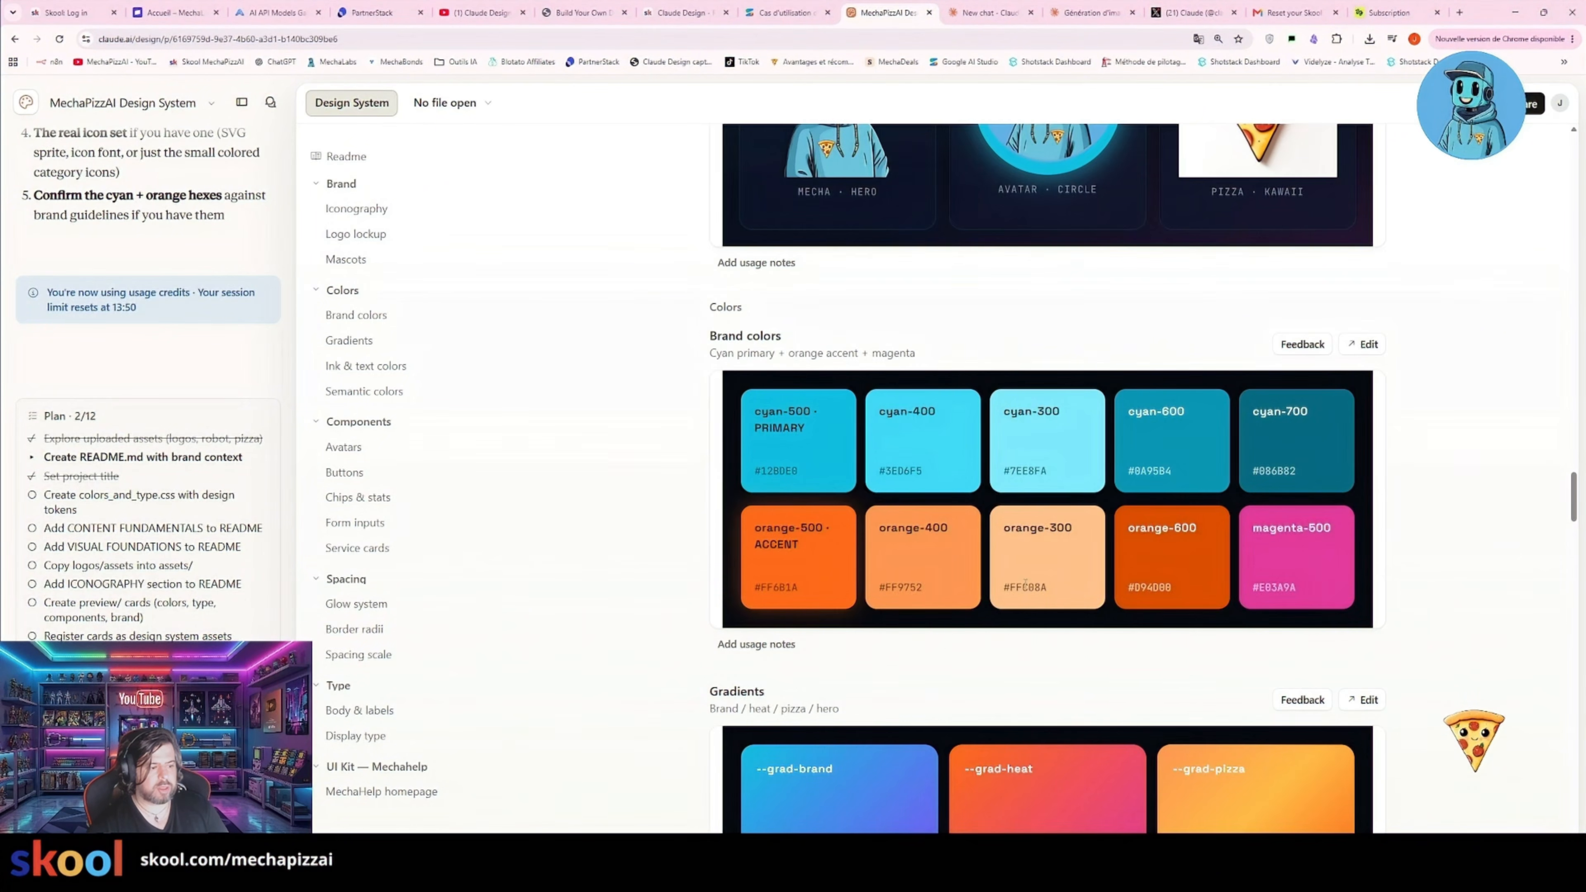
scroll(1024, 581, down, 14)
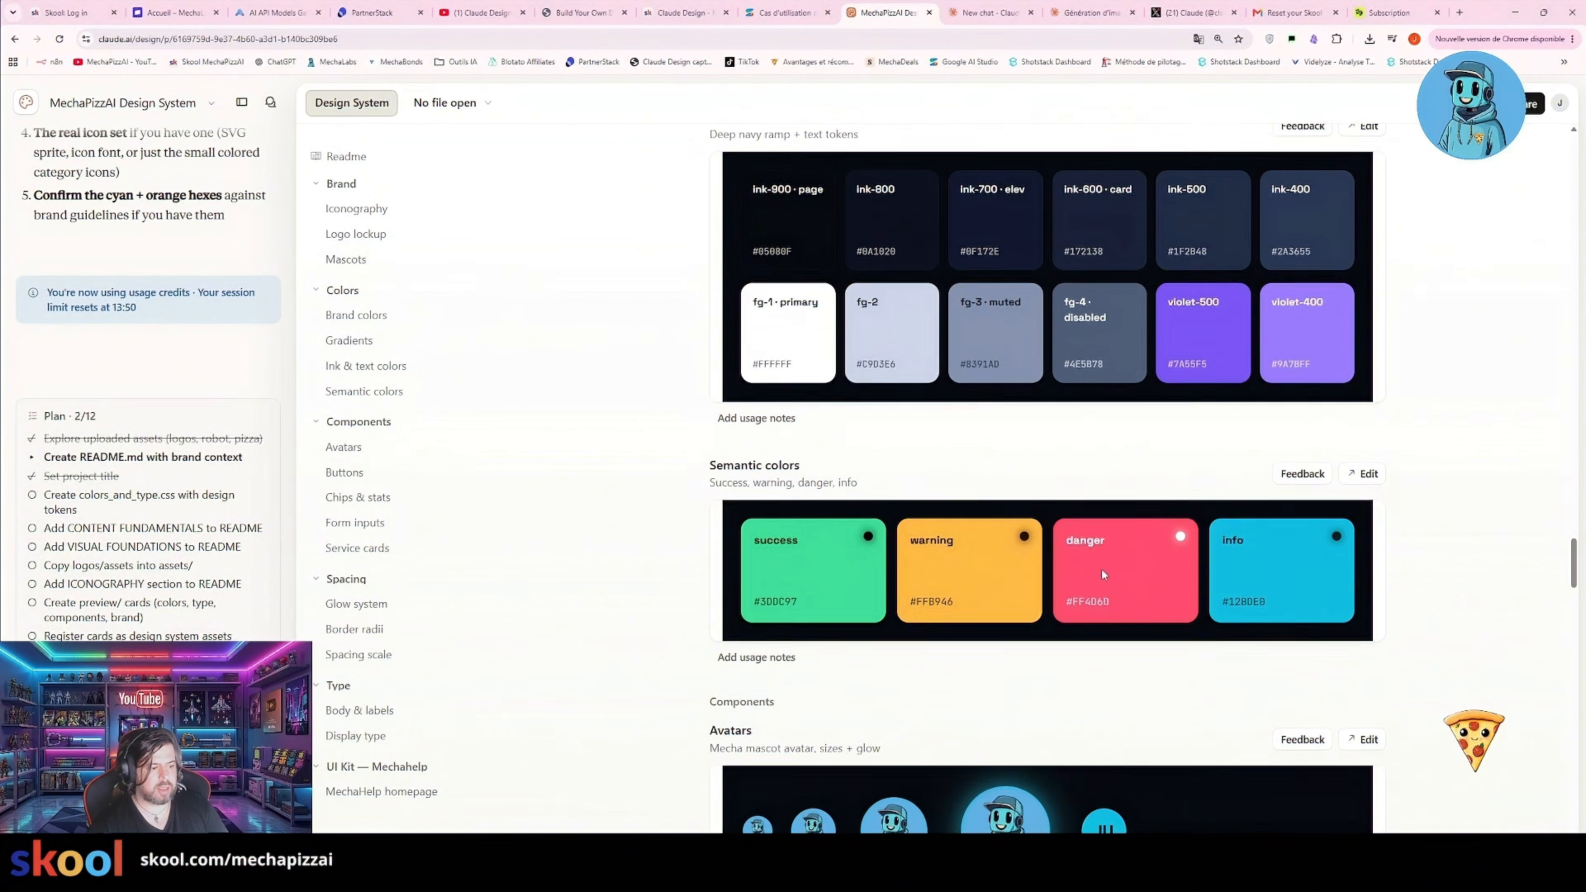
scroll(1101, 572, down, 9)
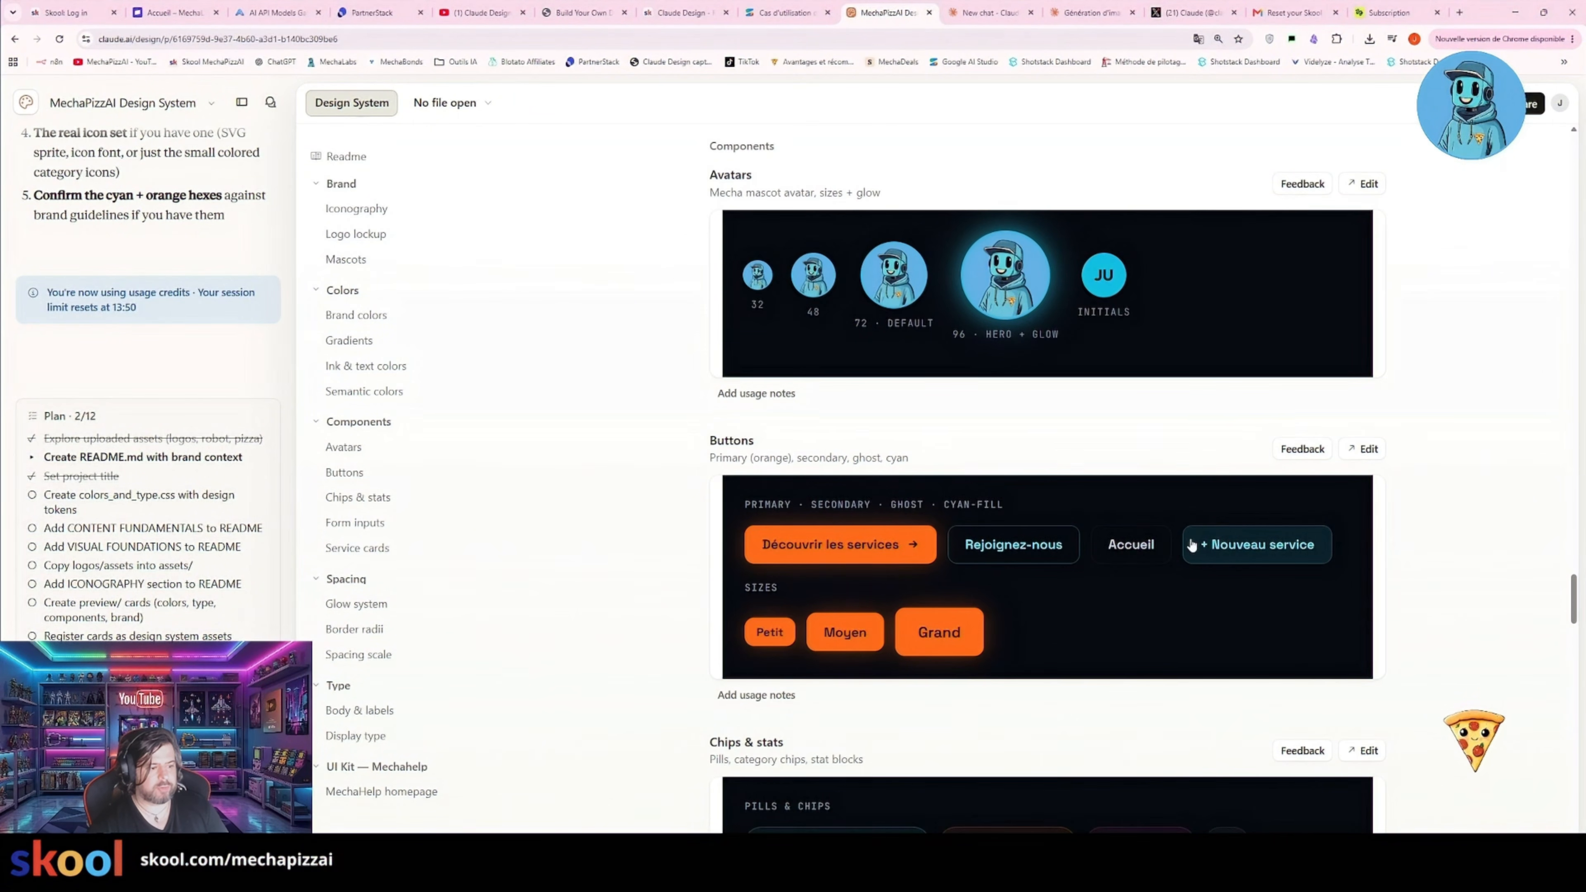
scroll(910, 495, down, 2)
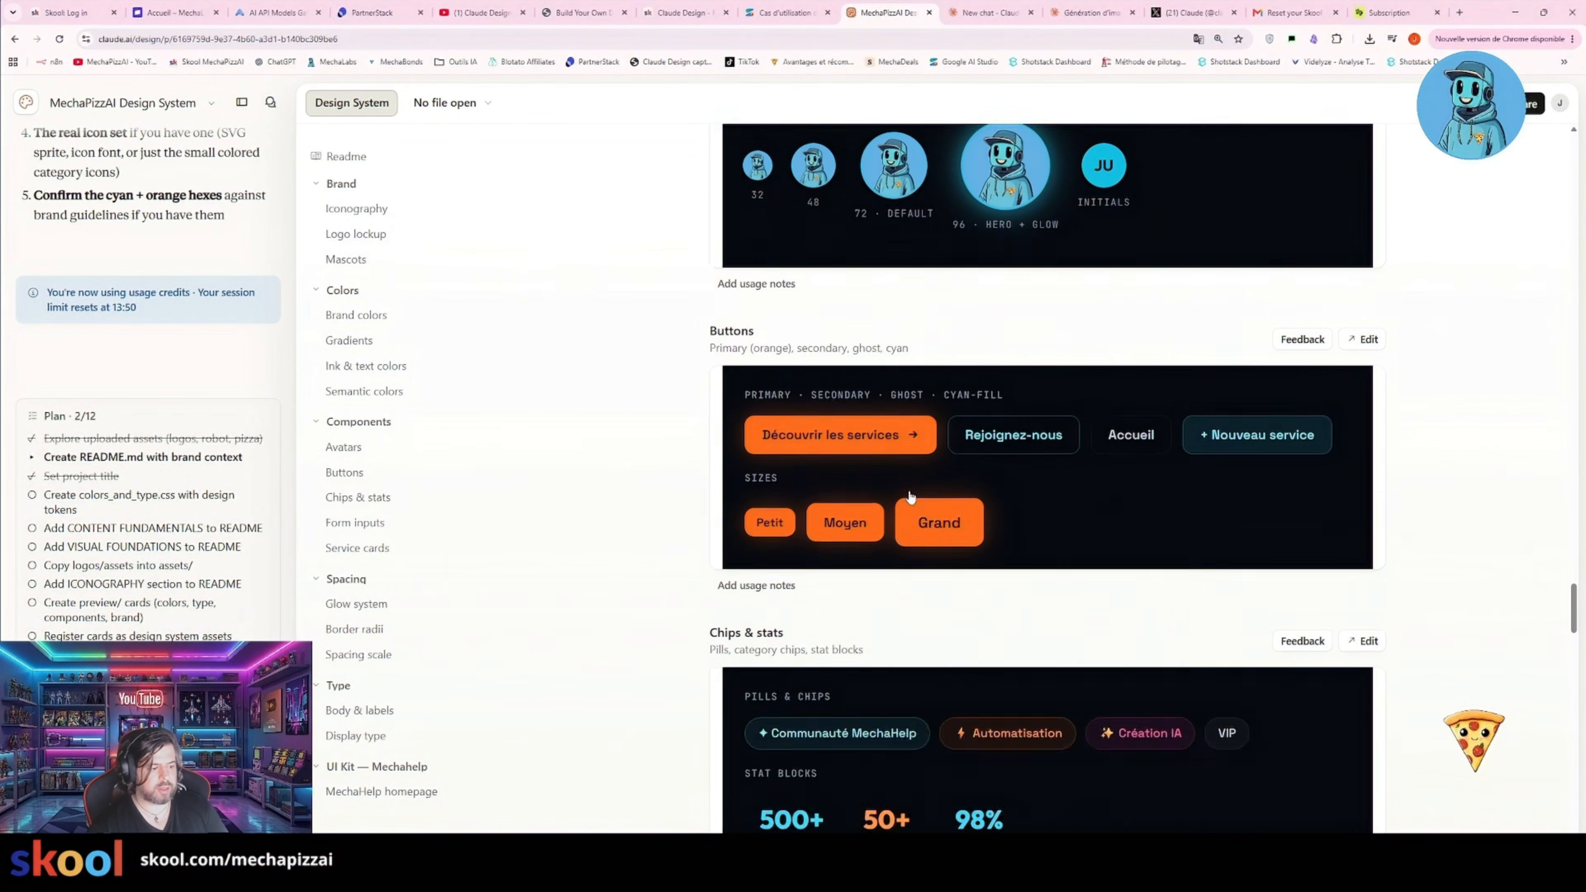
scroll(910, 495, down, 9)
scroll(1023, 623, up, 10)
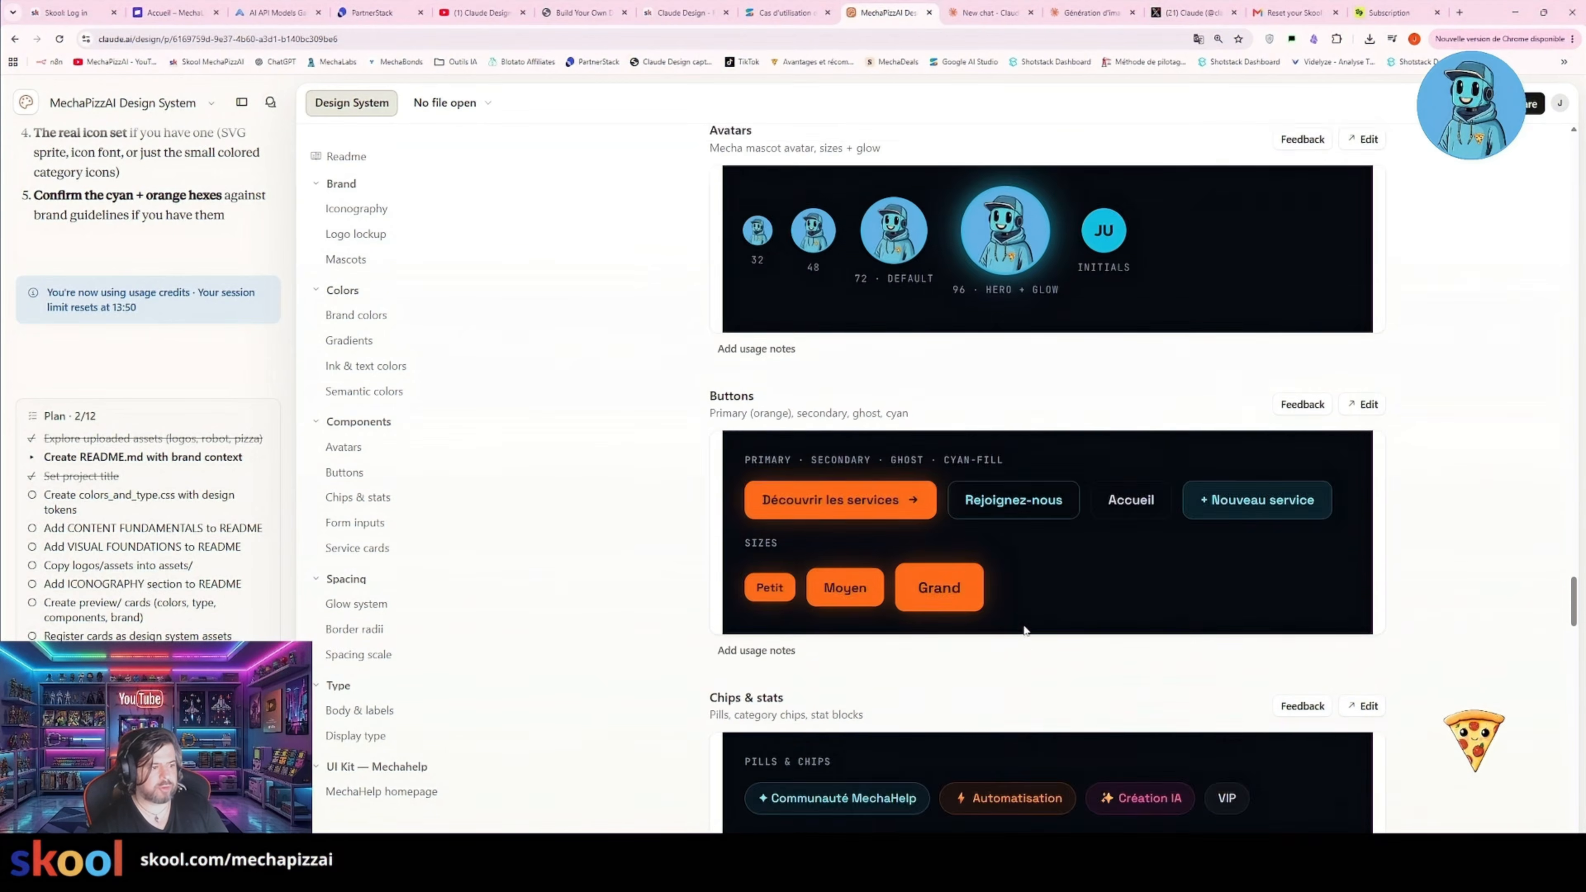
scroll(1024, 626, up, 15)
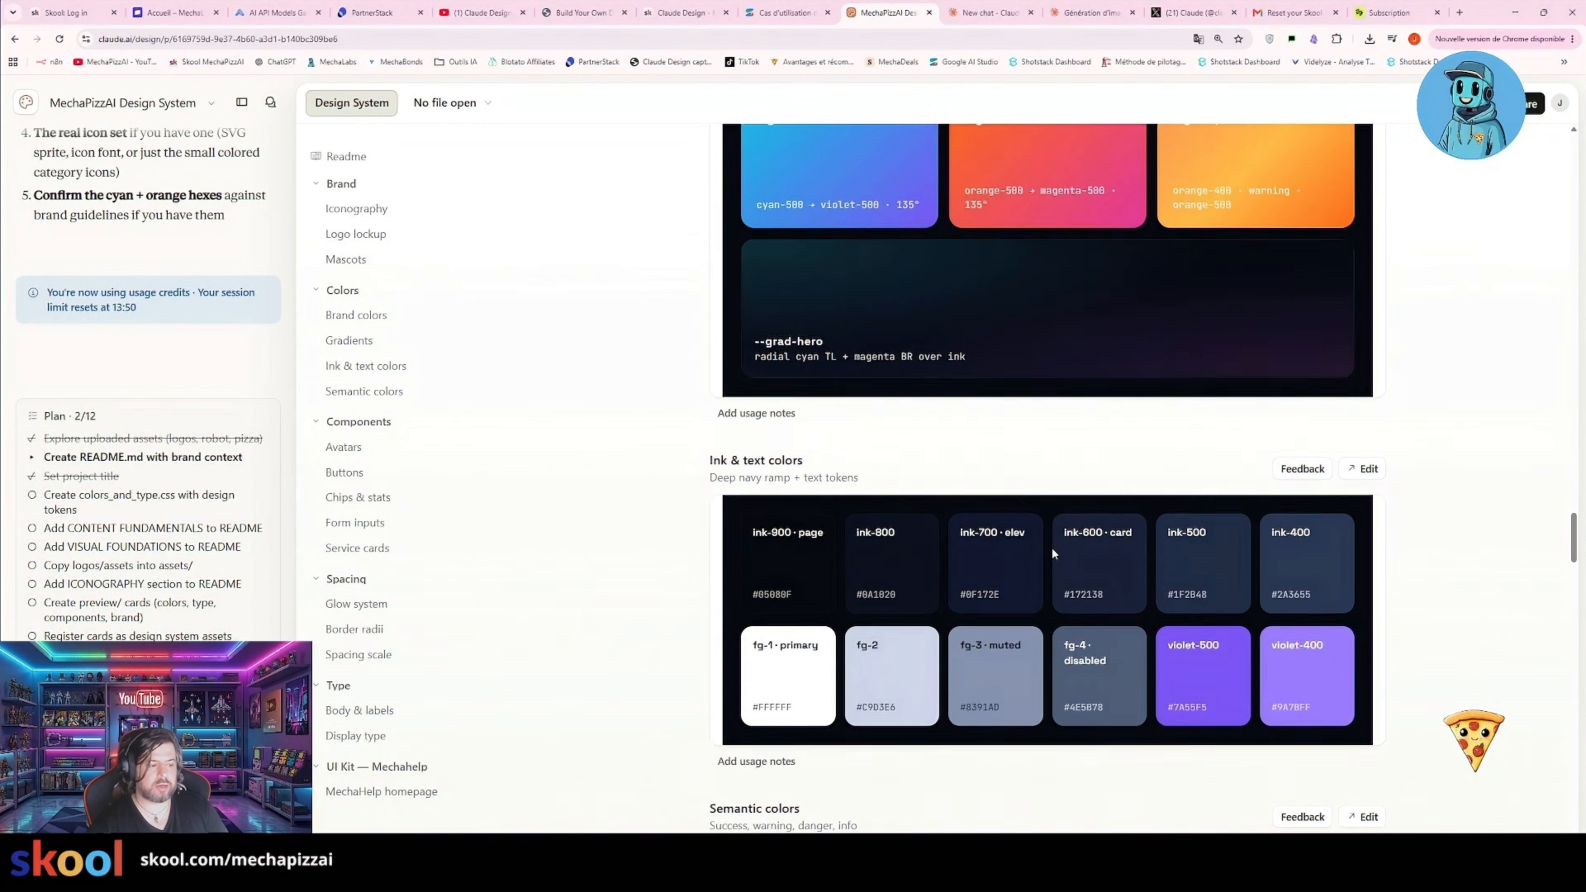
scroll(1052, 553, up, 20)
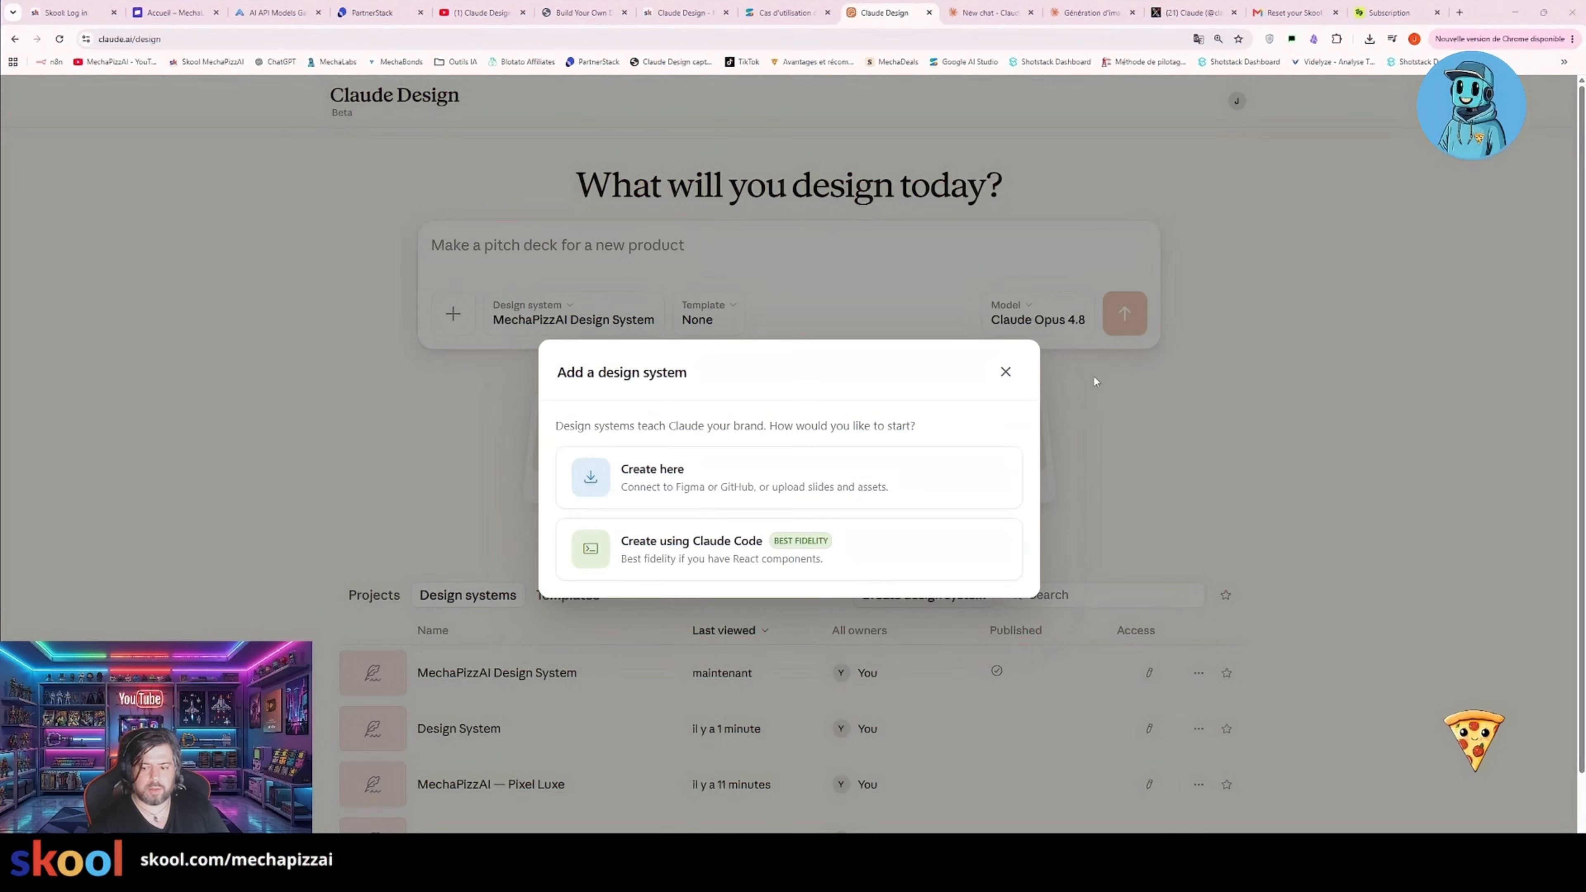
- Choose to create the new design system using Claude Code
click(678, 558)
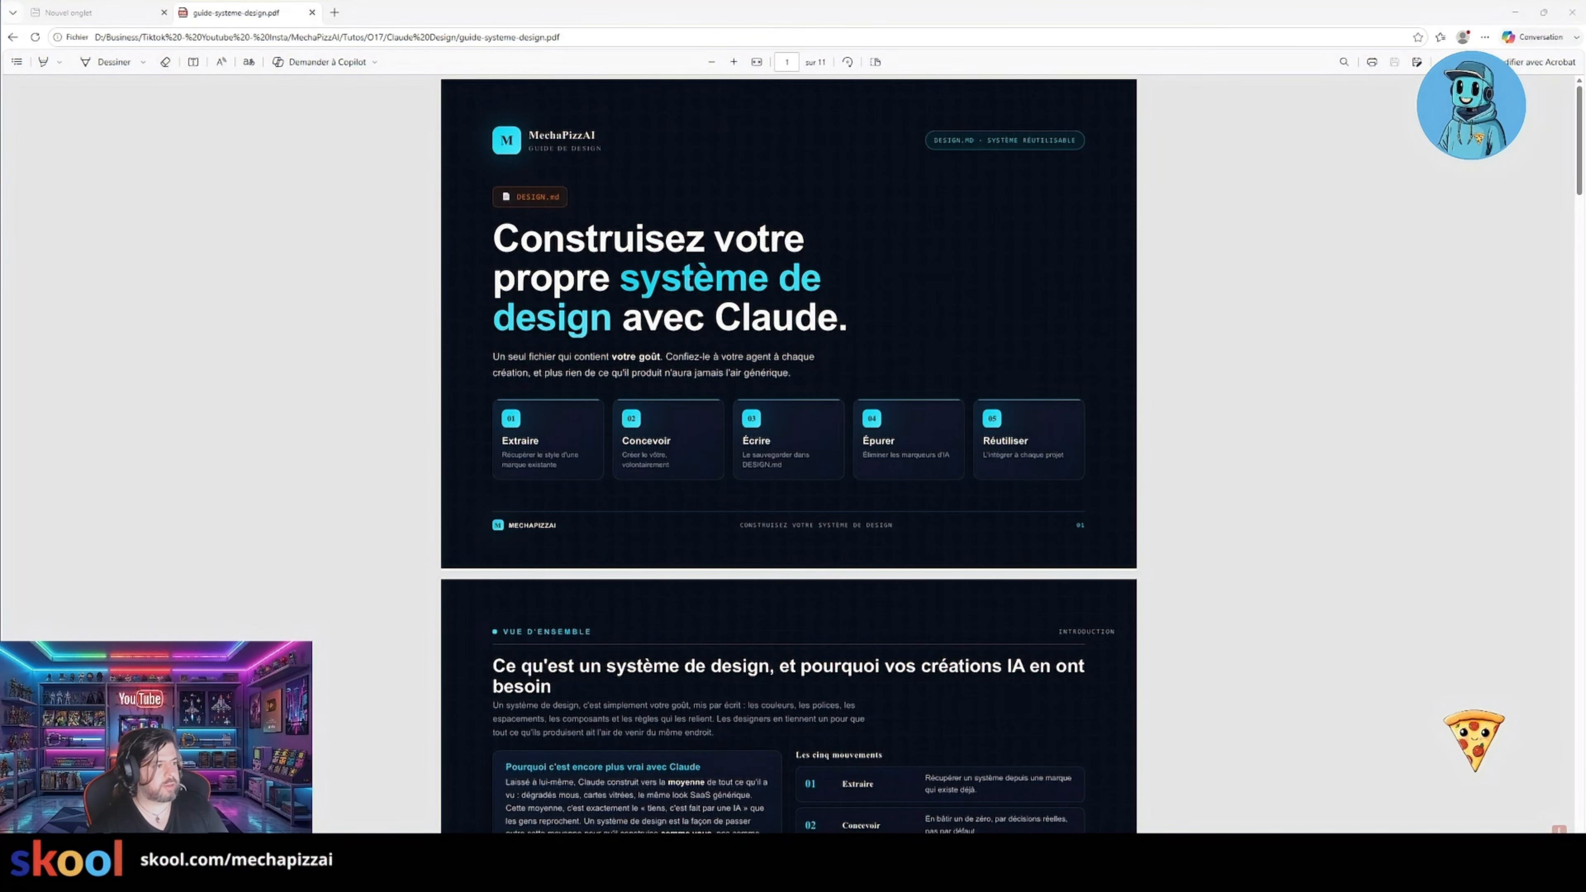
- Read through guide-systeme-design.pdf and open the "Resources for Future Pizza Makers" course in the MechaPizzAI Skool classroom
scroll(775, 493, down, 15)
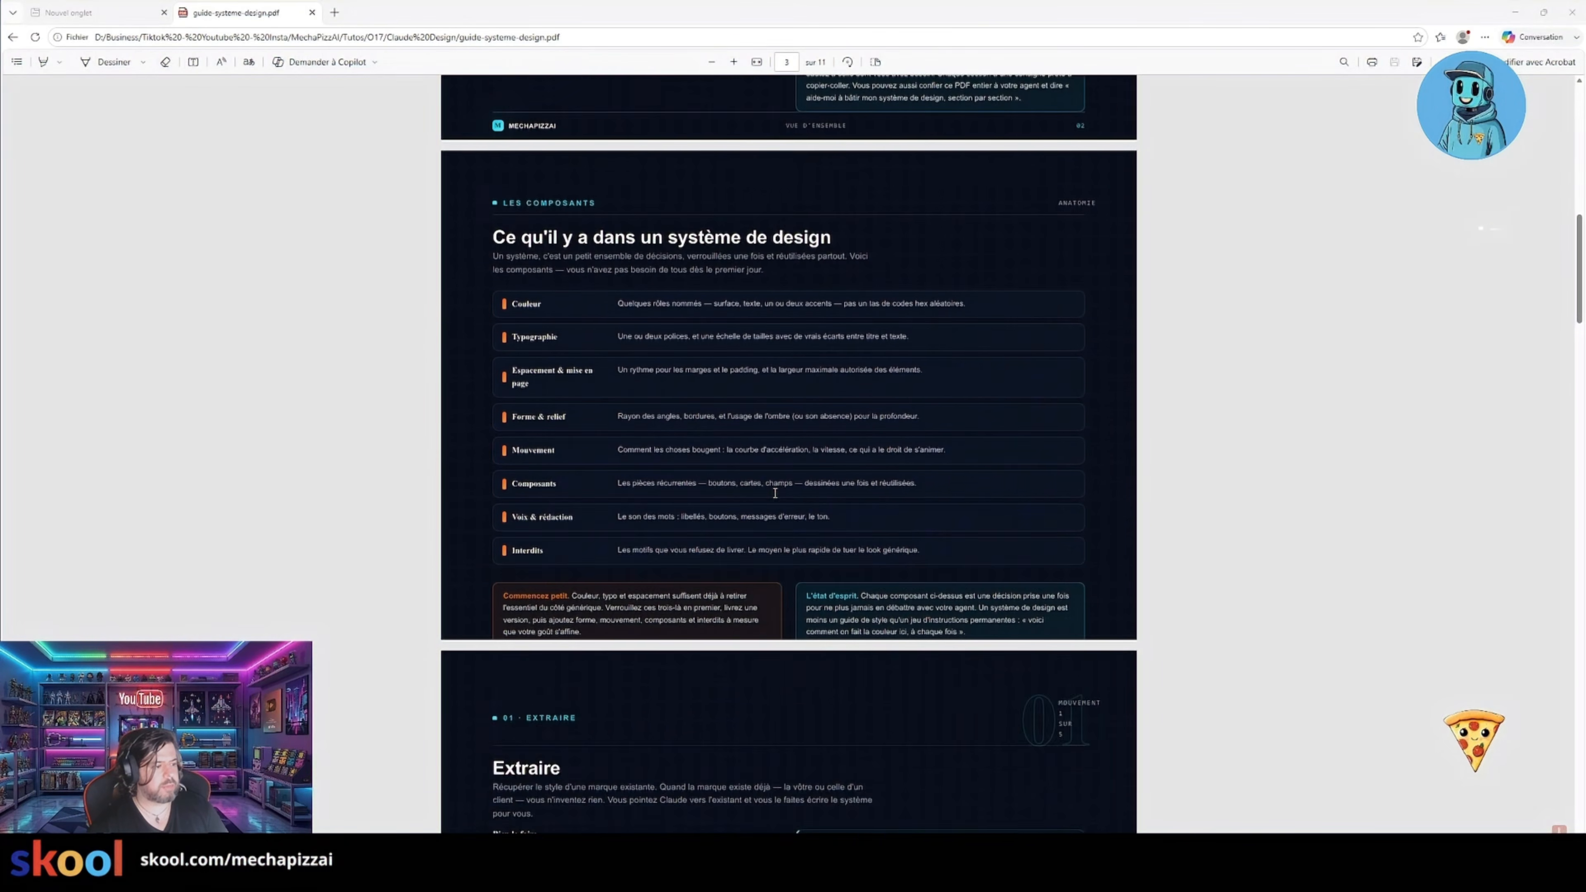
scroll(774, 493, down, 9)
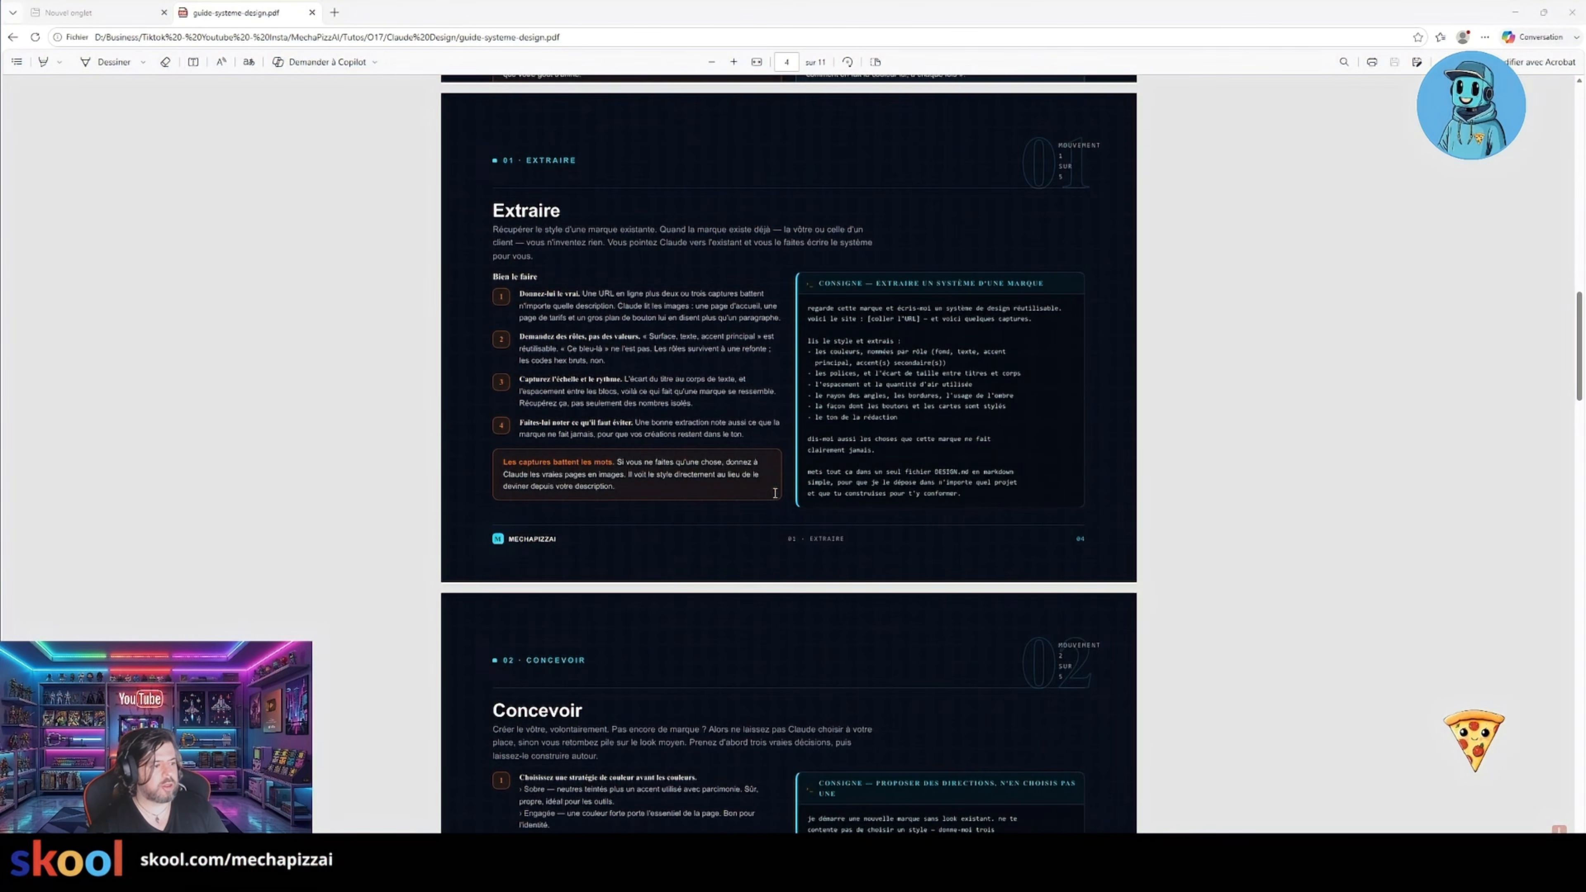
scroll(775, 492, down, 8)
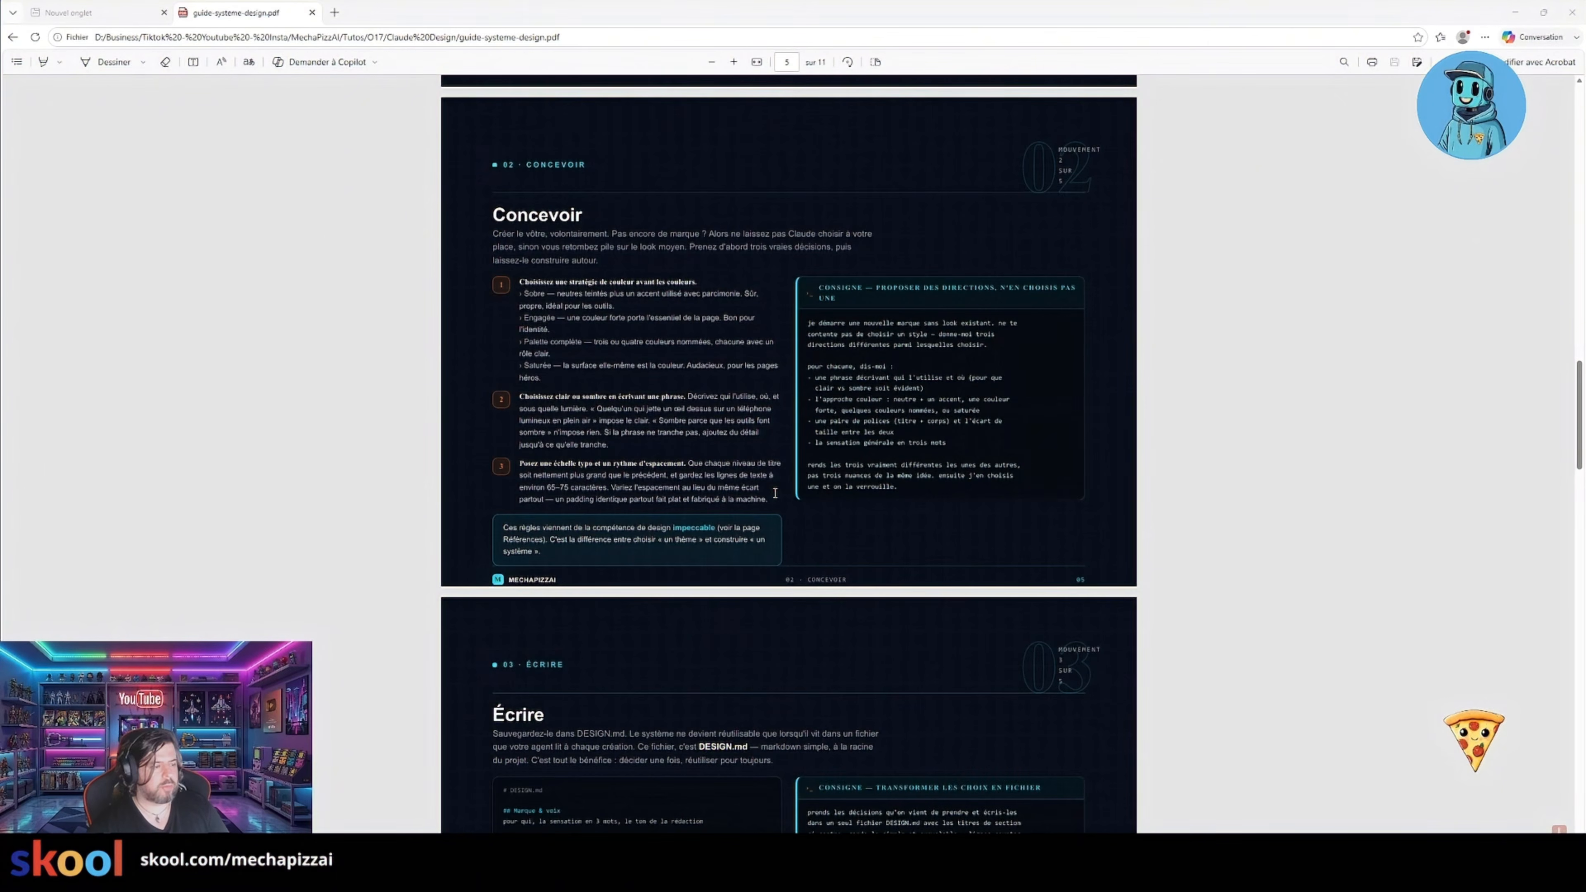
scroll(775, 493, down, 9)
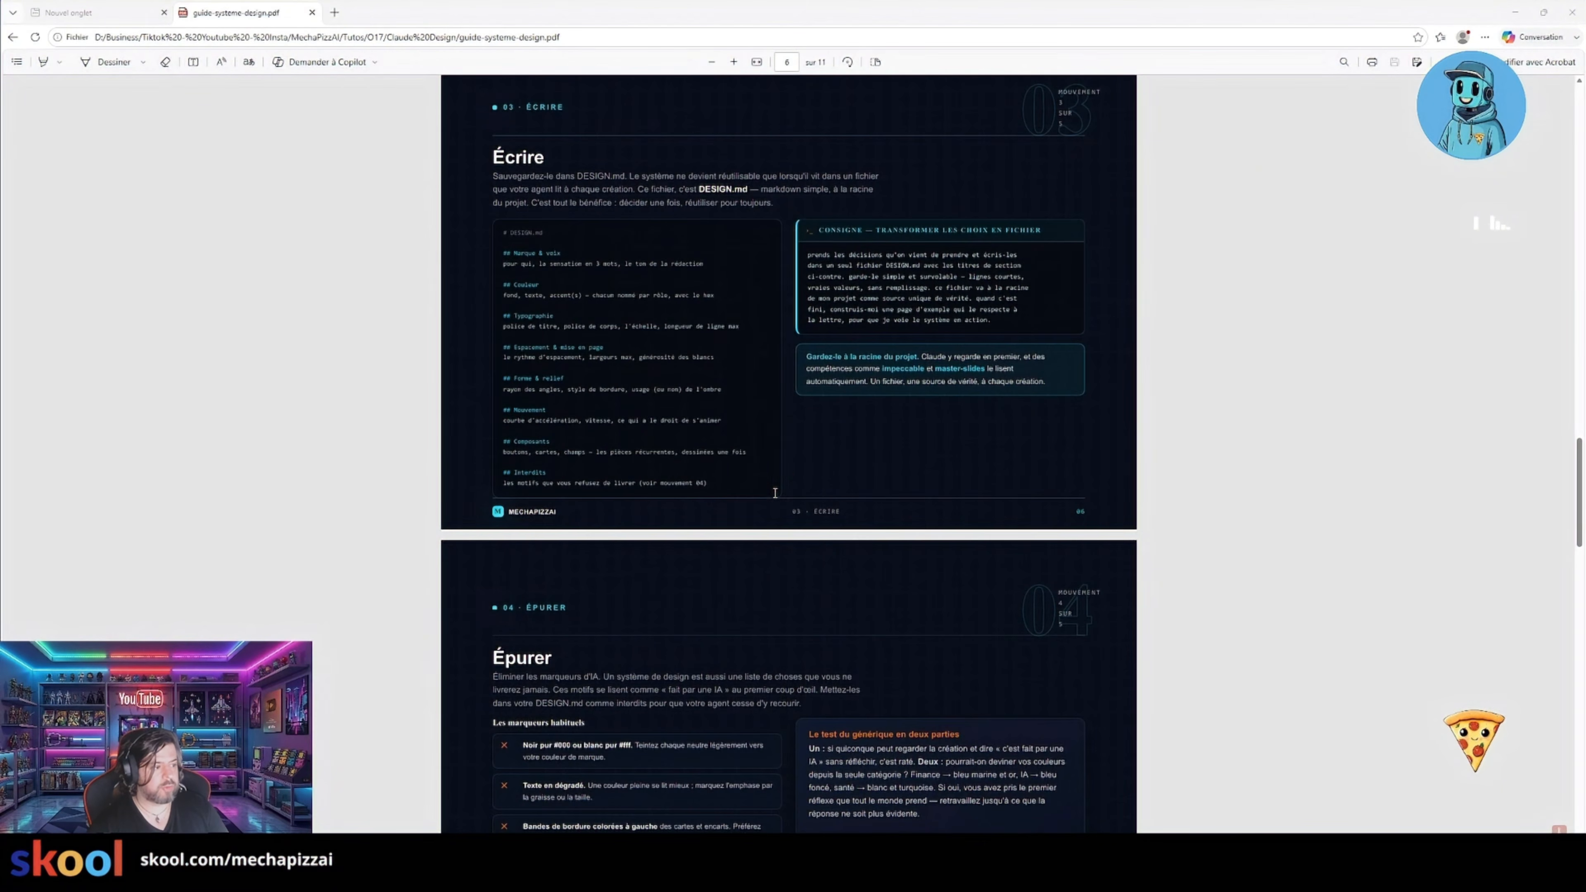
scroll(820, 550, down, 5)
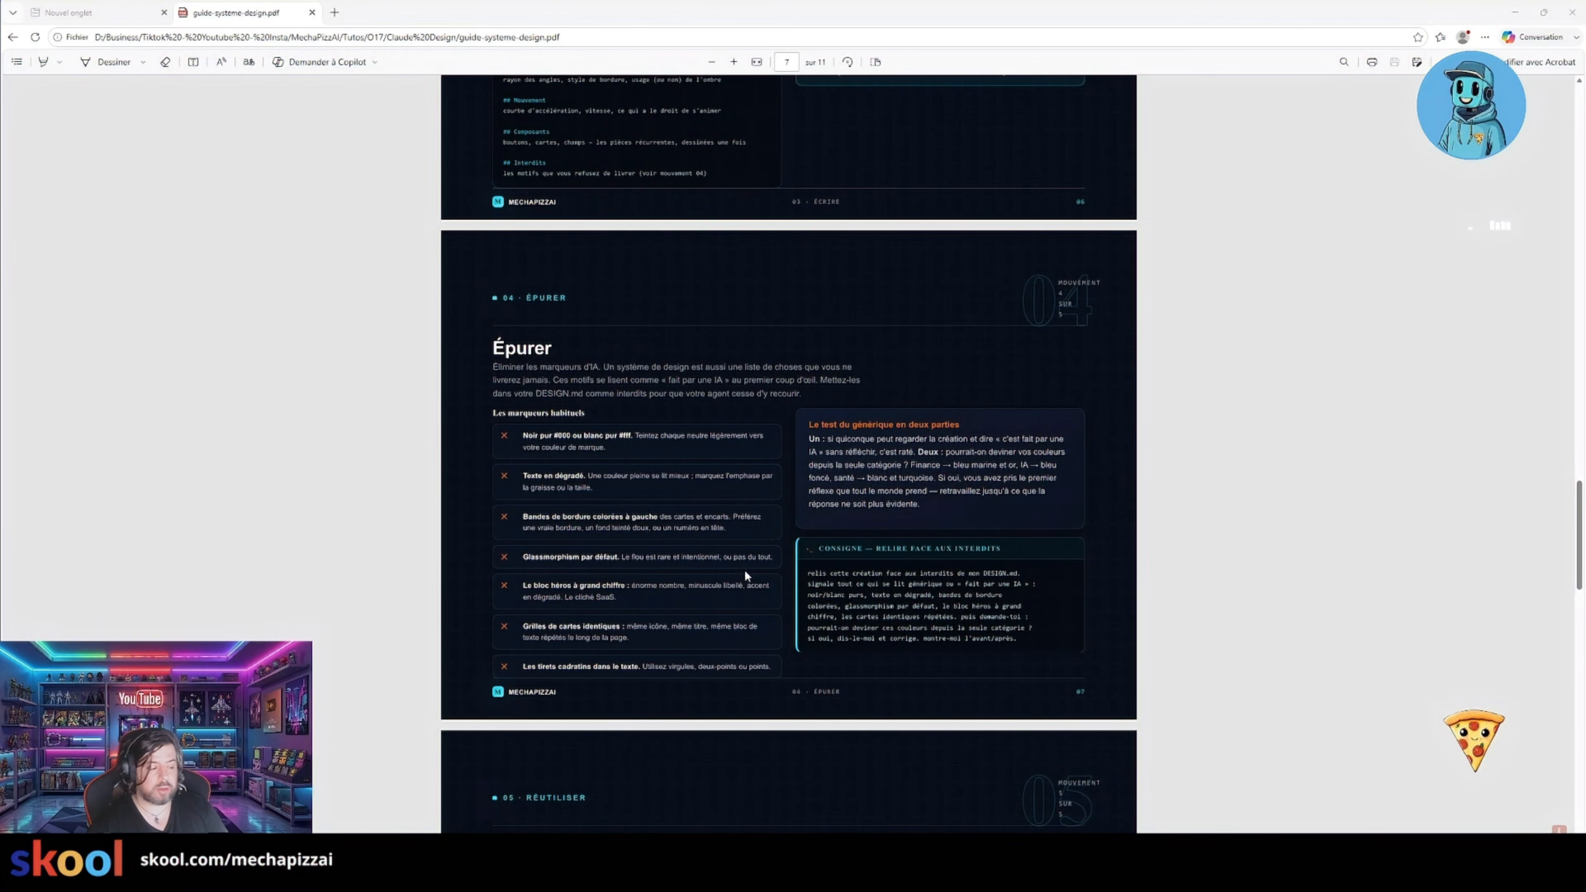
scroll(745, 569, down, 7)
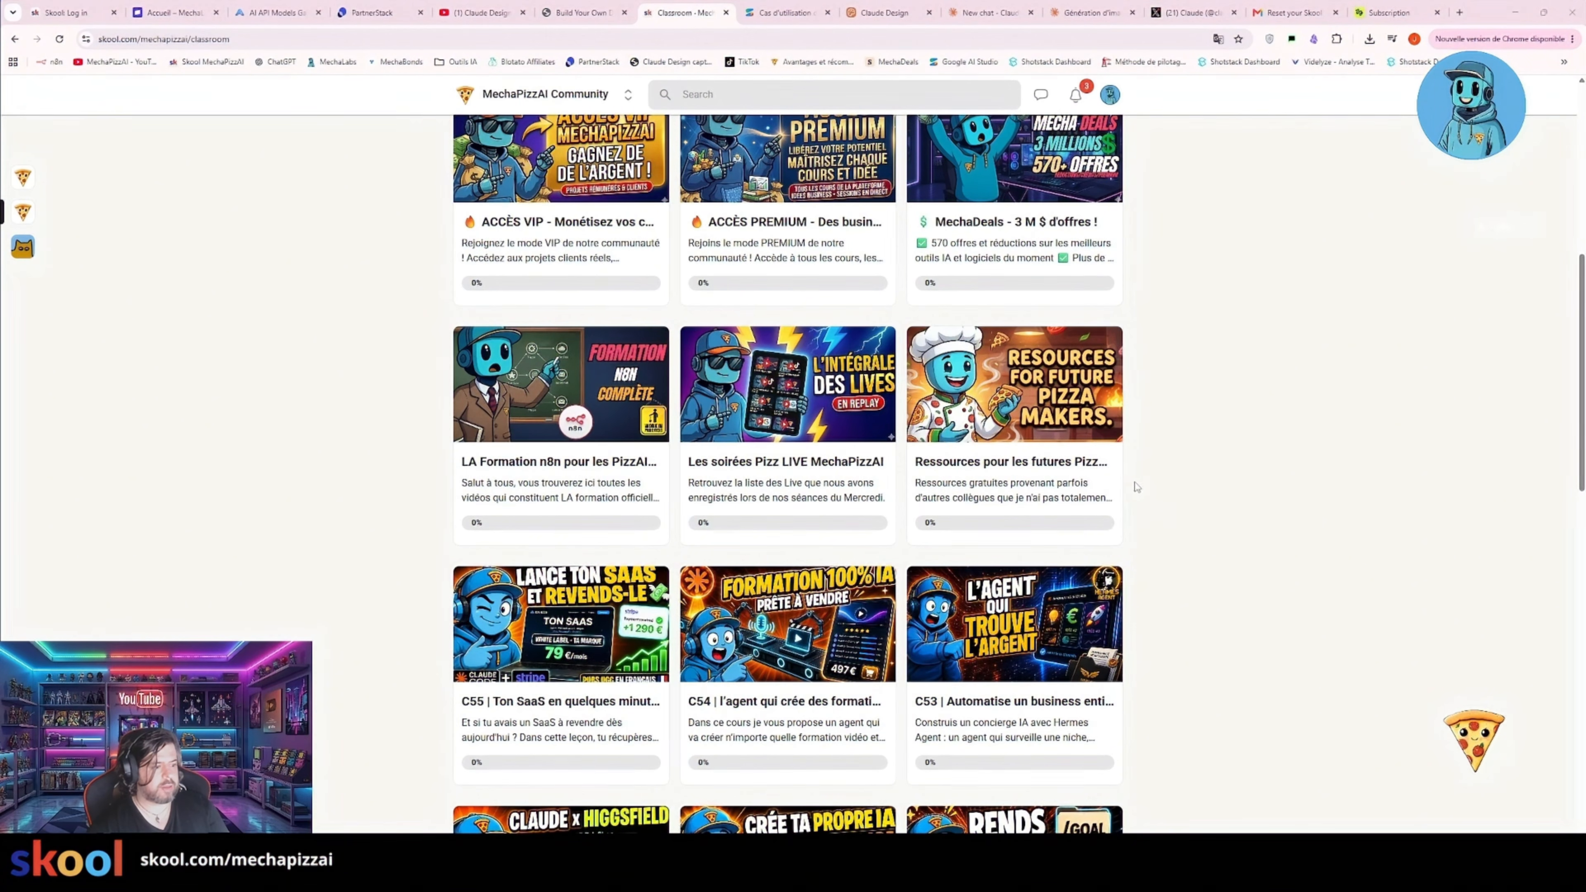
click(1008, 396)
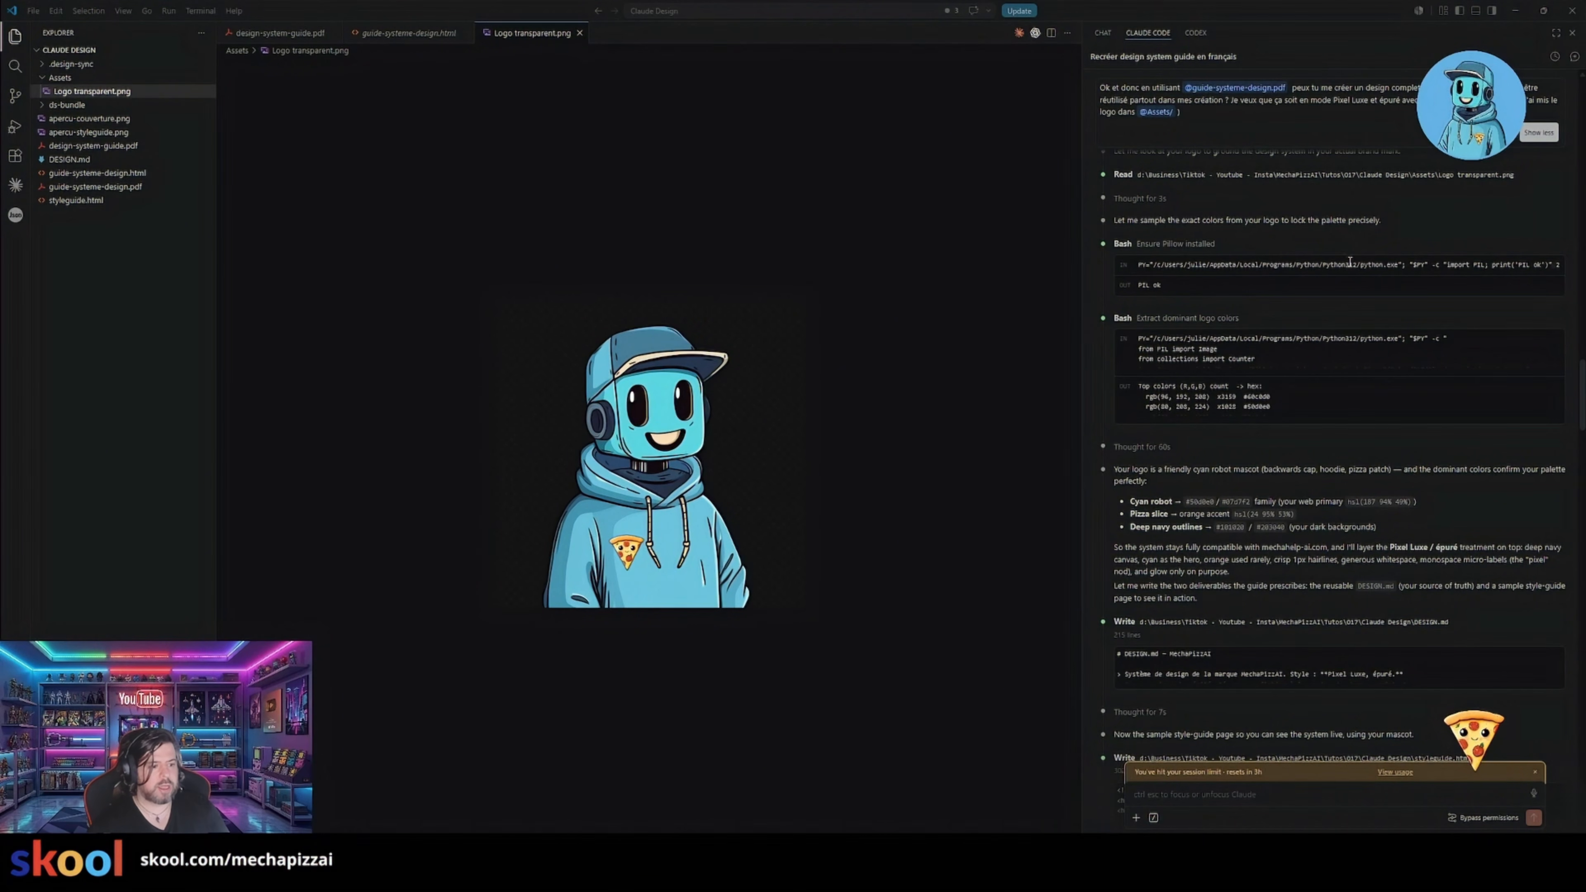
- Review Claude Code's log for the Pixel Luxe design system and examine the palette and type scale in apercu-styleguide.png
scroll(1275, 496, down, 15)
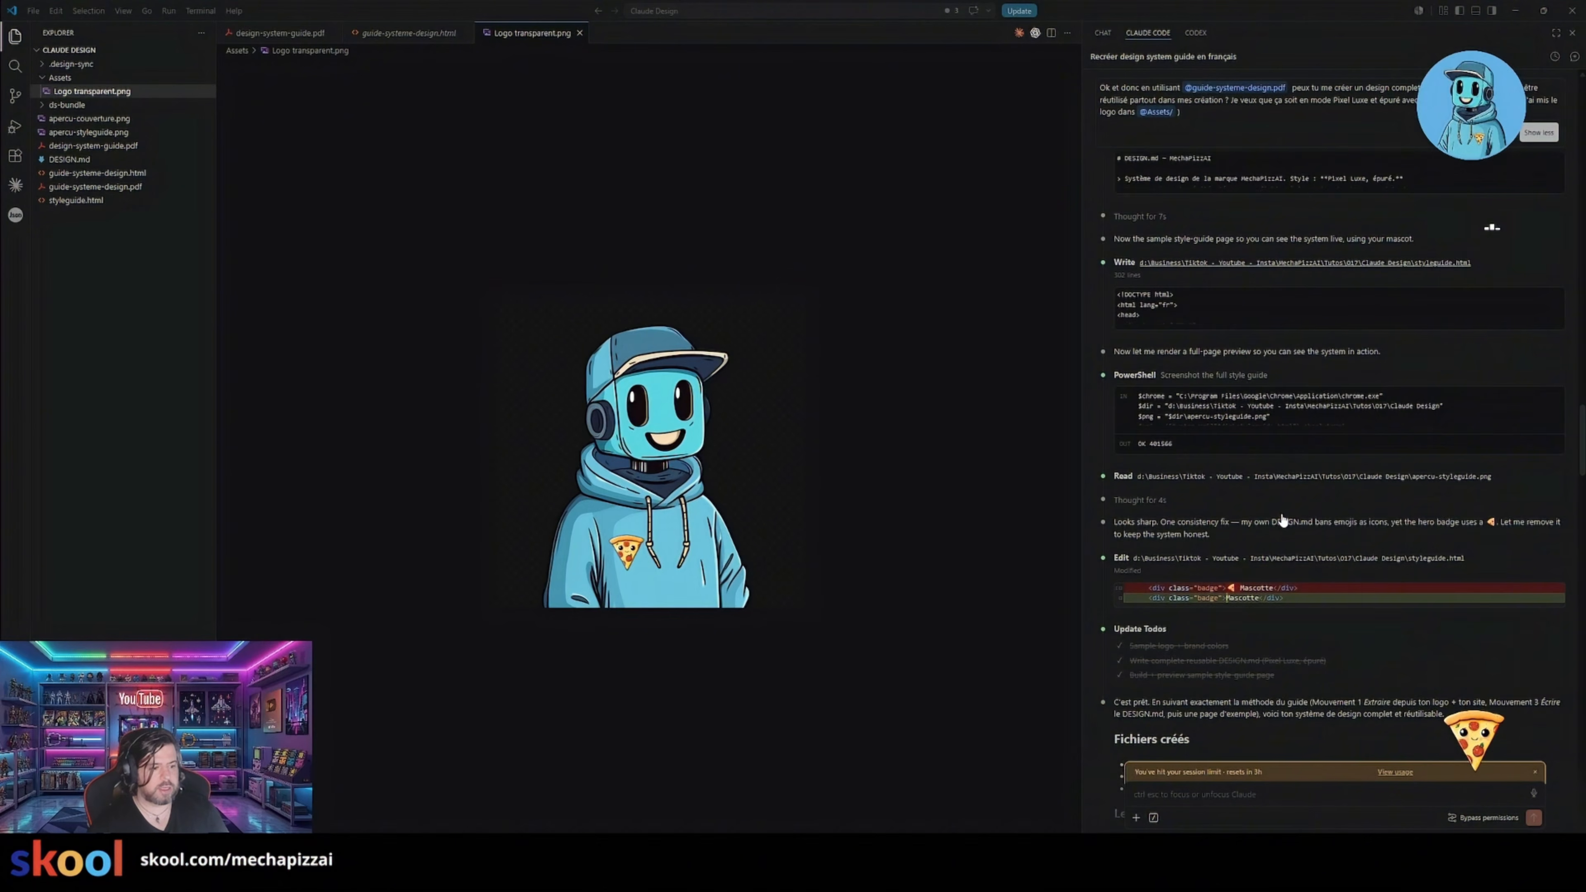
scroll(1279, 512, down, 10)
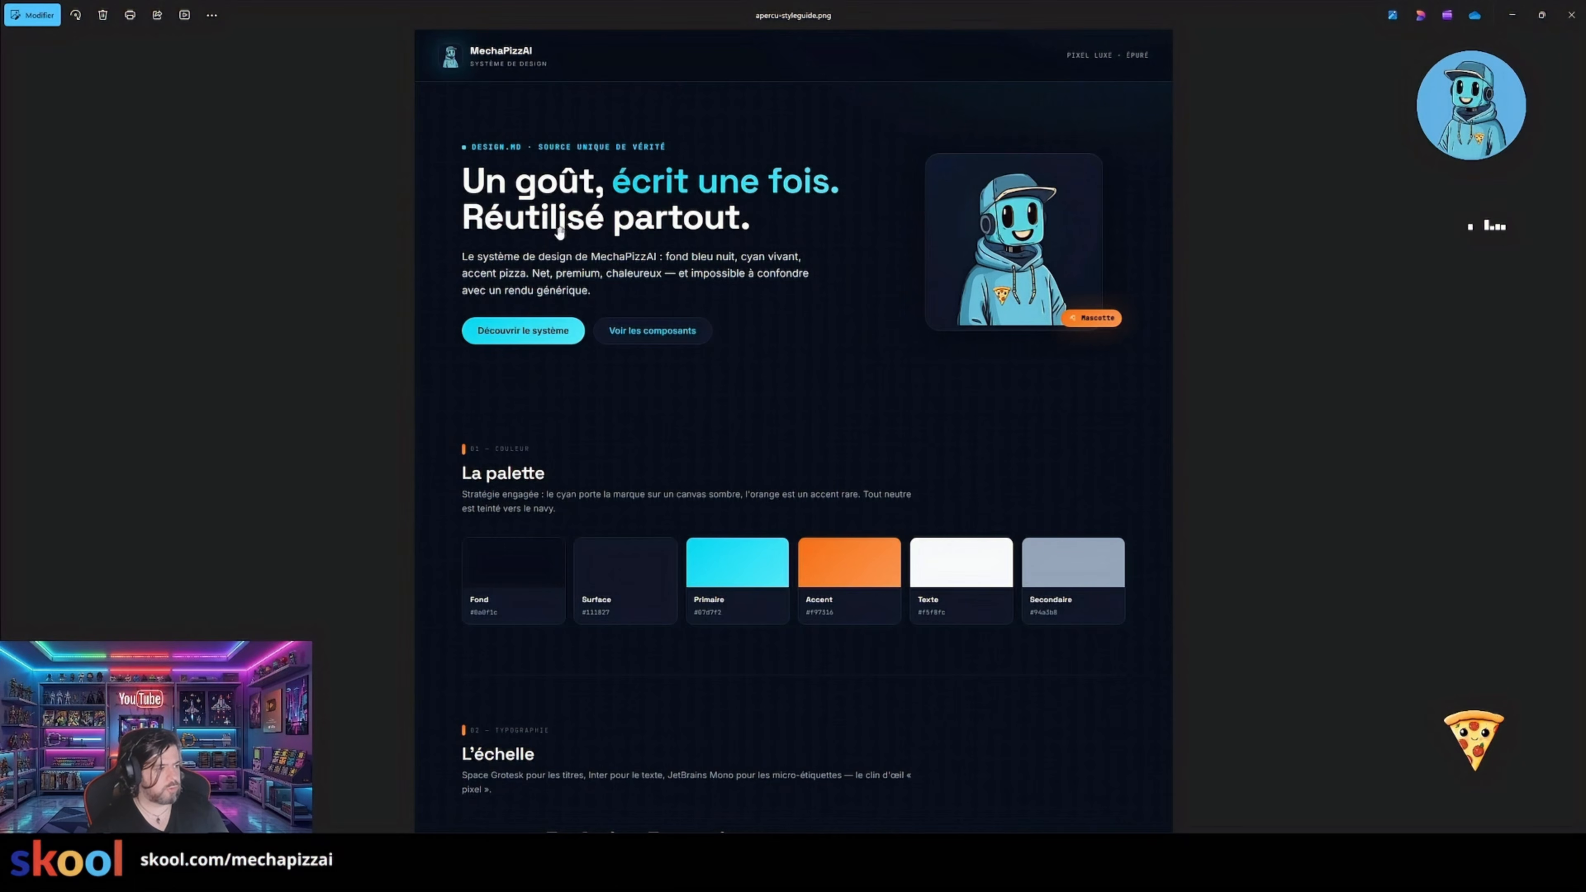
scroll(690, 389, down, 5)
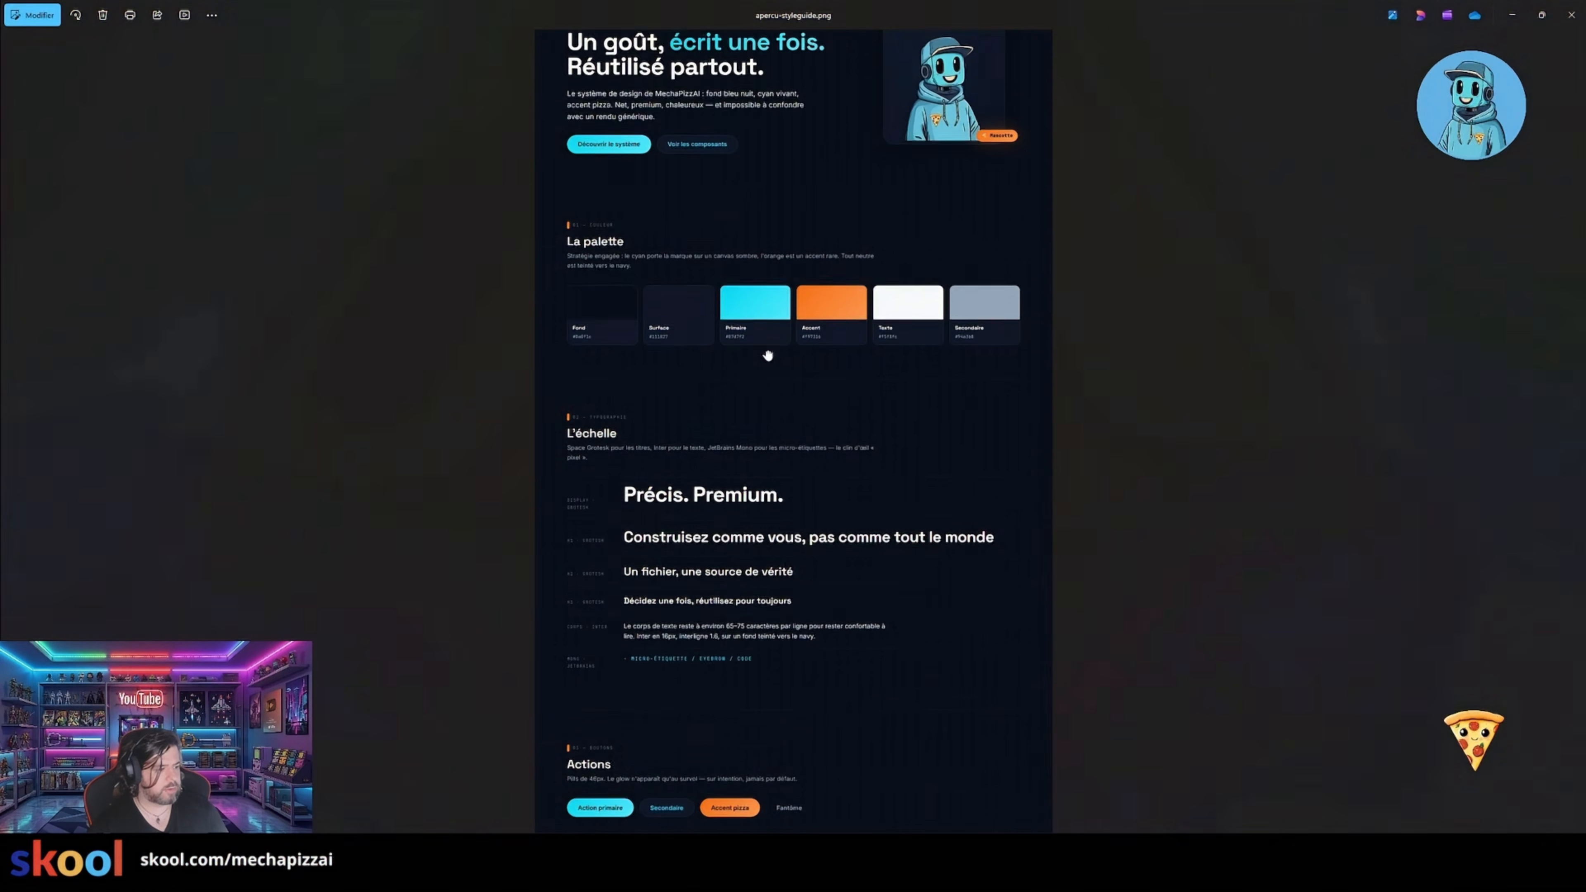
- Look over apercu-styleguide.png and the styleguide.html page, and highlight the /design-sync command in Claude Code's log
scroll(839, 562, up, 3)
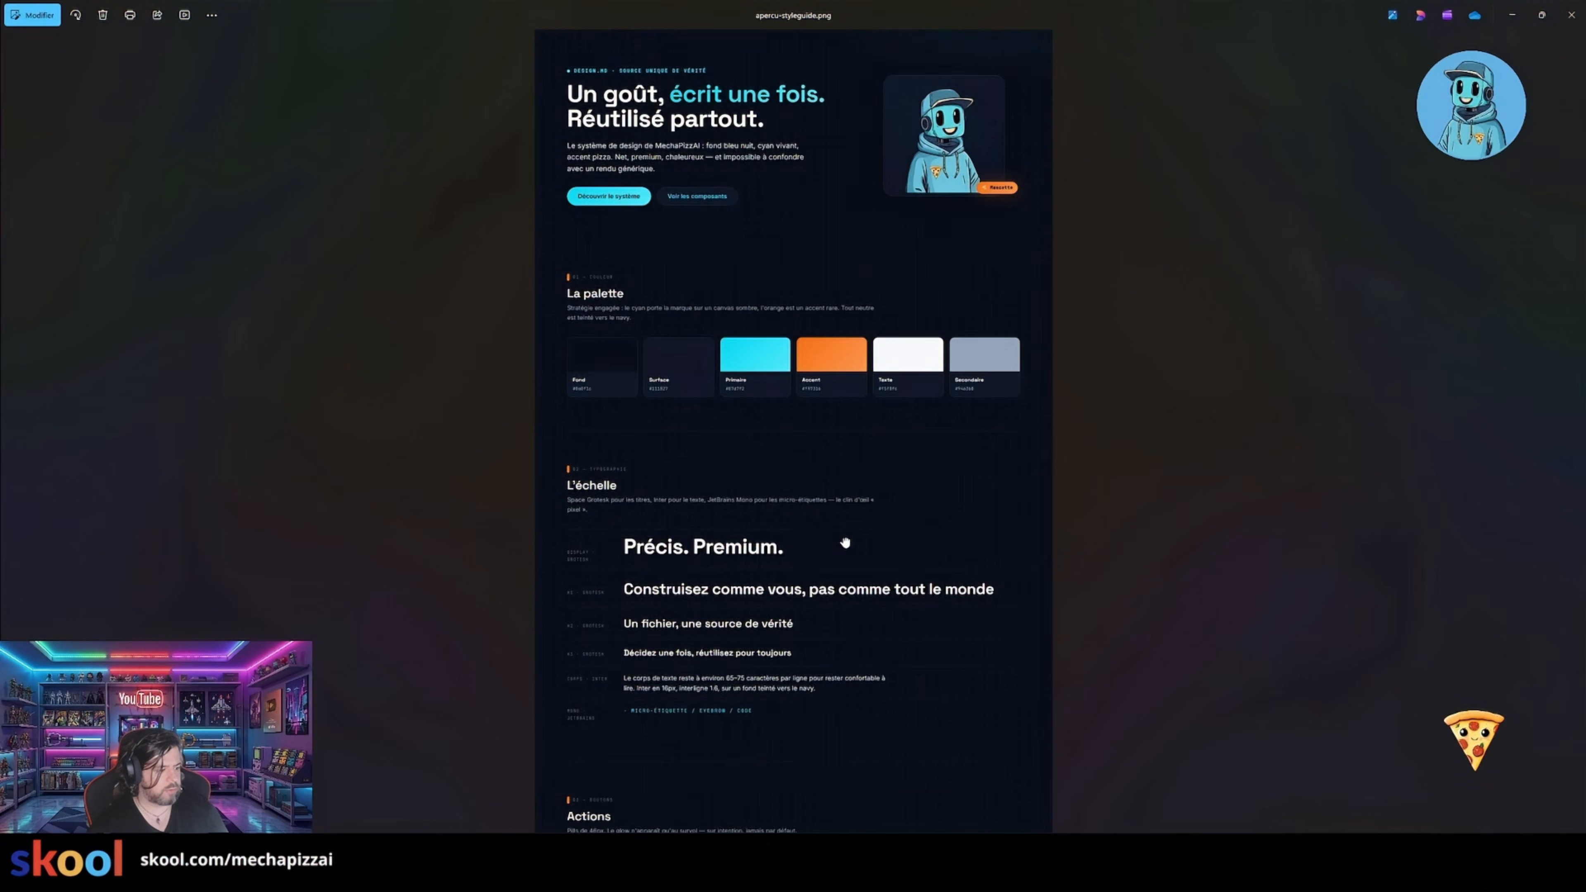
scroll(680, 181, up, 3)
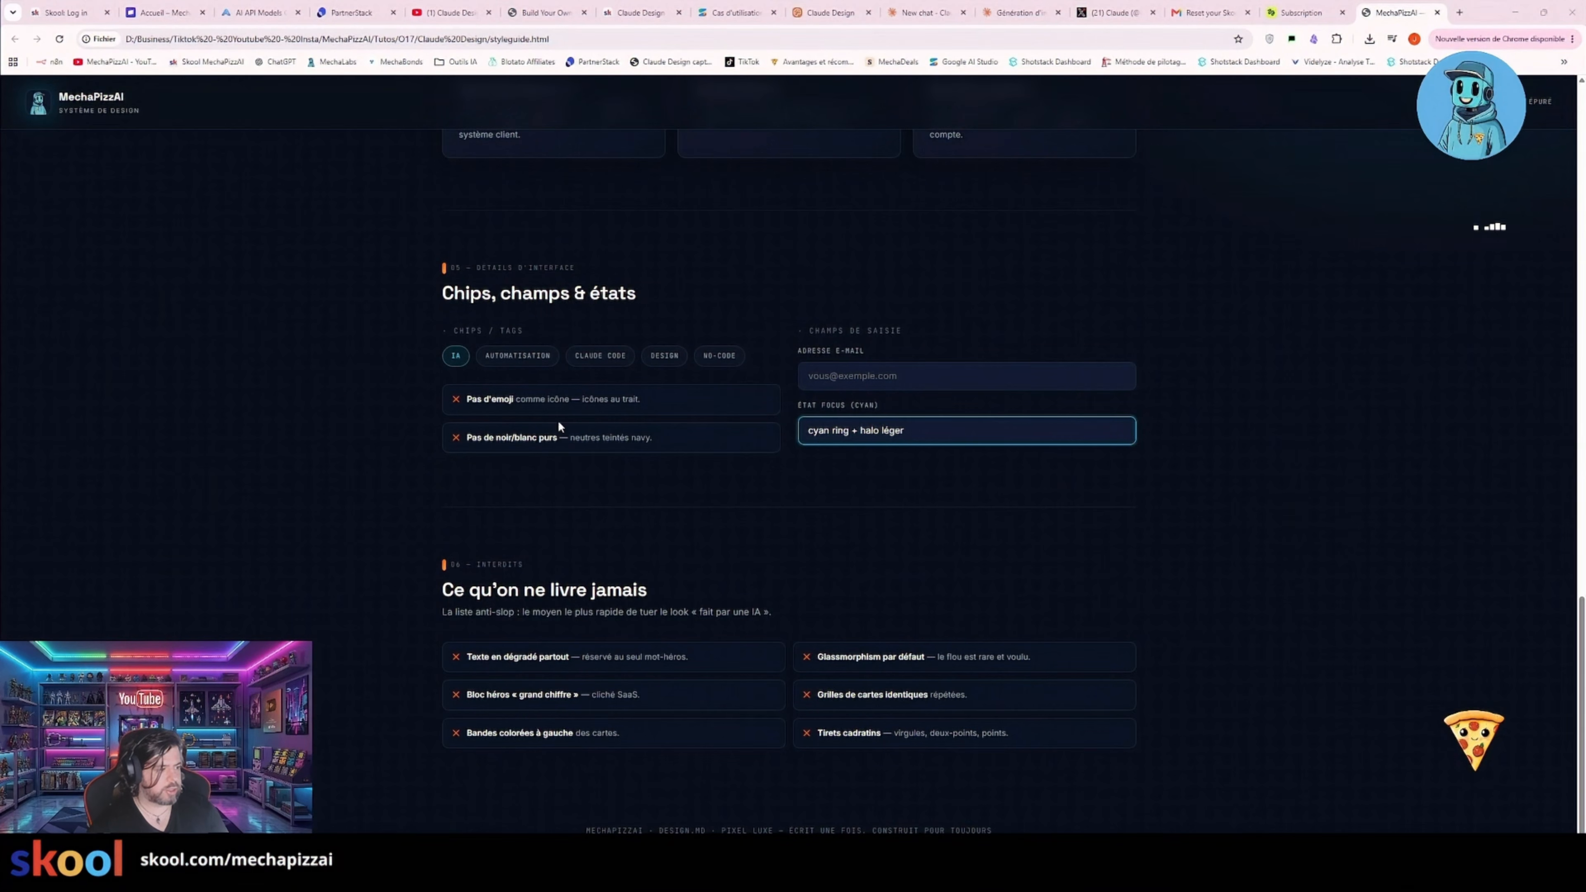
scroll(795, 440, up, 10)
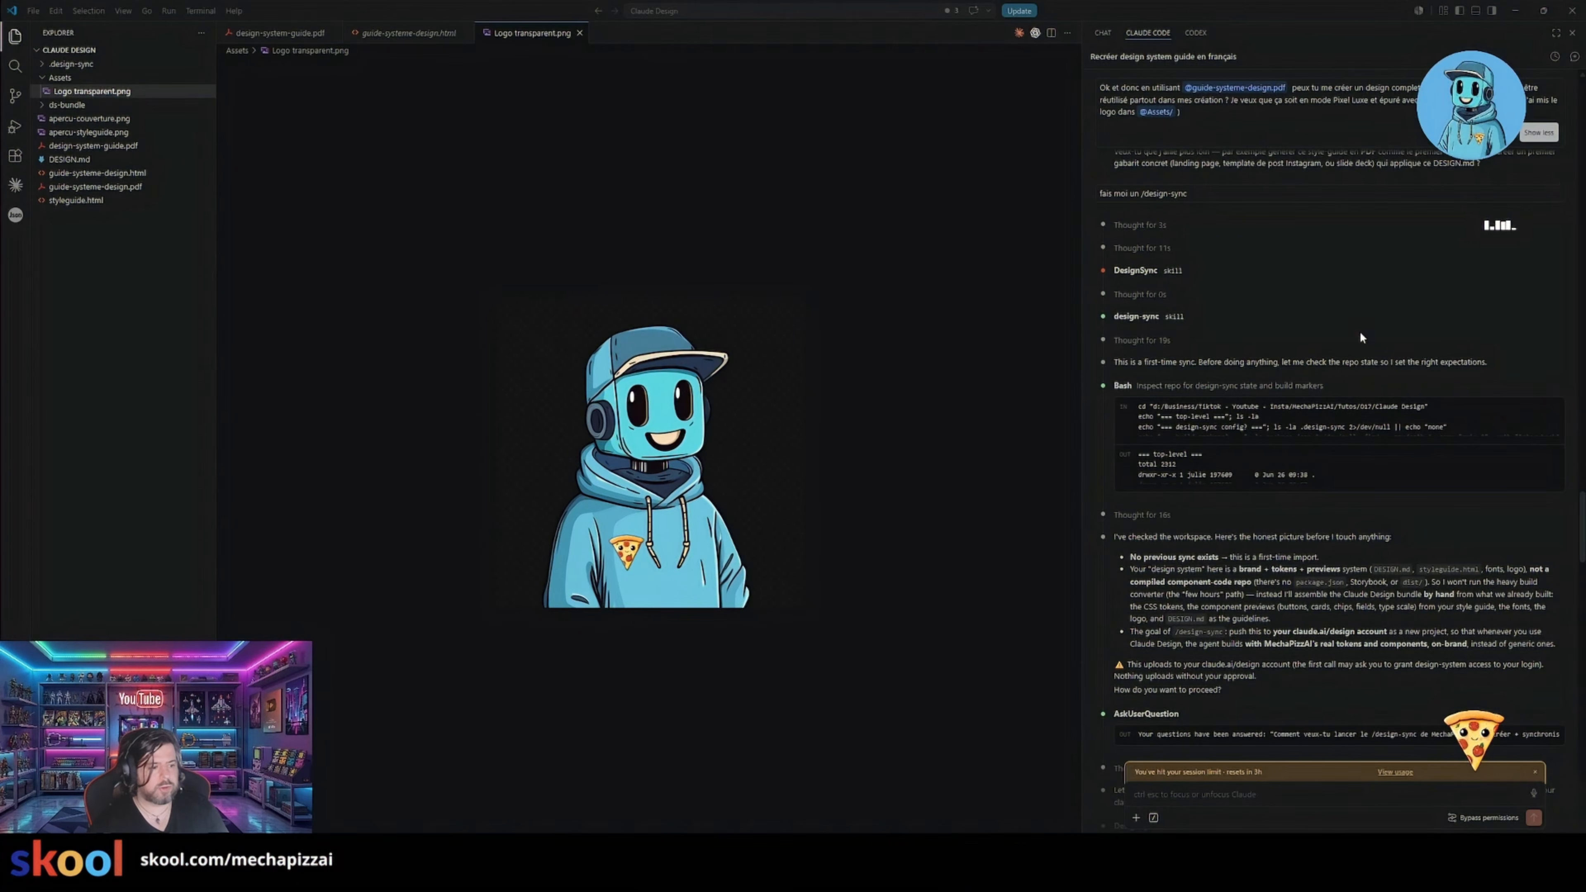
click(1203, 194)
drag(1188, 196, 1138, 196)
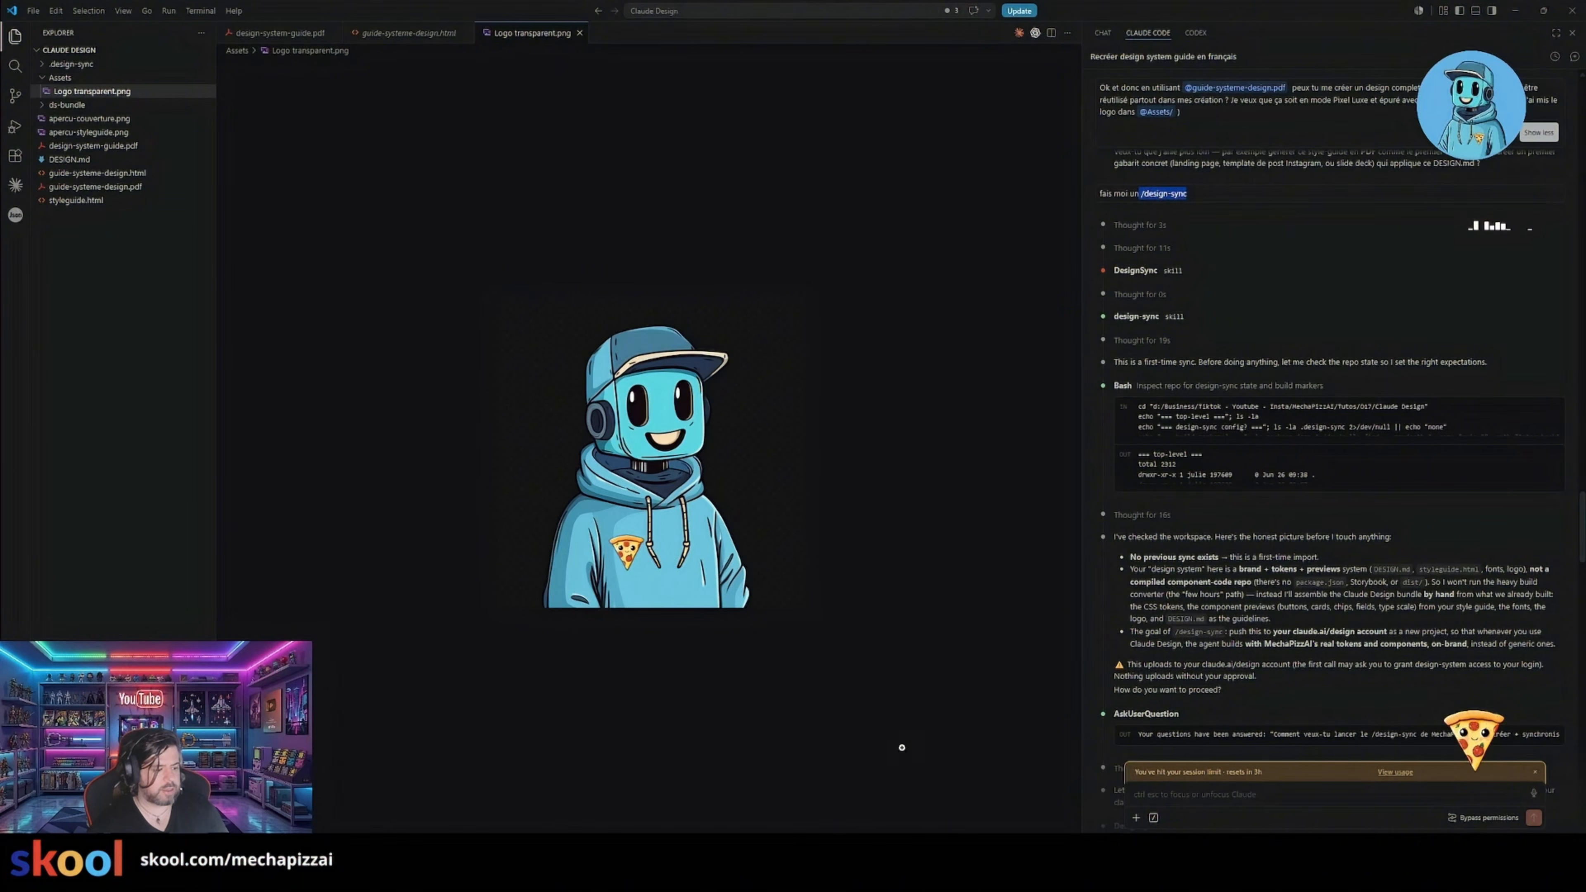
- Switch back to Claude Design, dismiss the Claude Code upload instructions and open the MechaPizzAI — Pixel Luxe design system
click(680, 875)
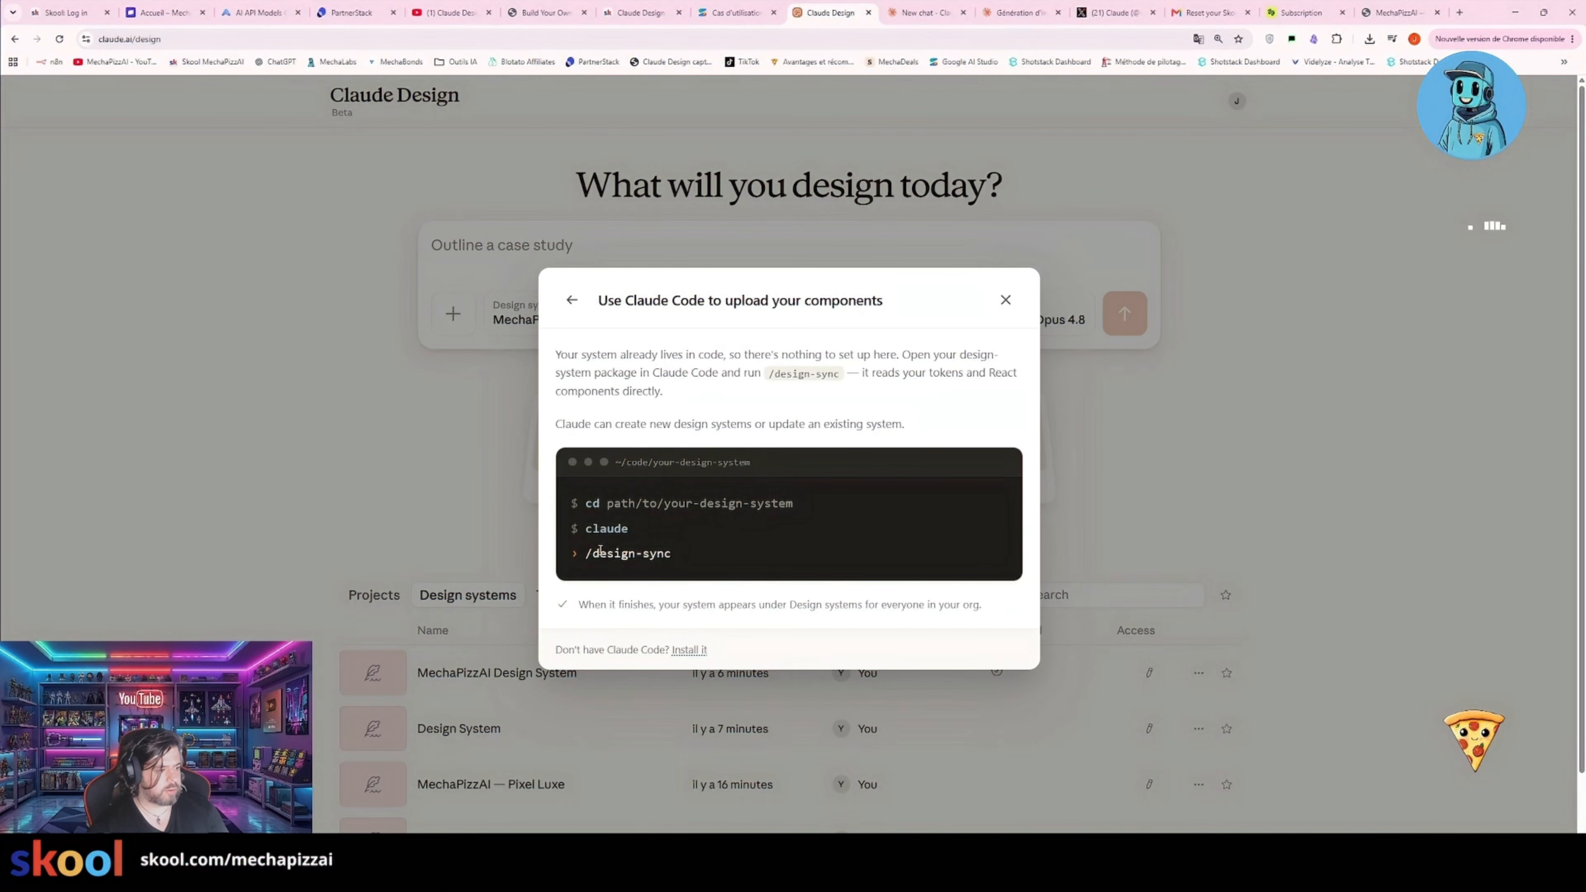
click(1005, 300)
scroll(936, 350, down, 2)
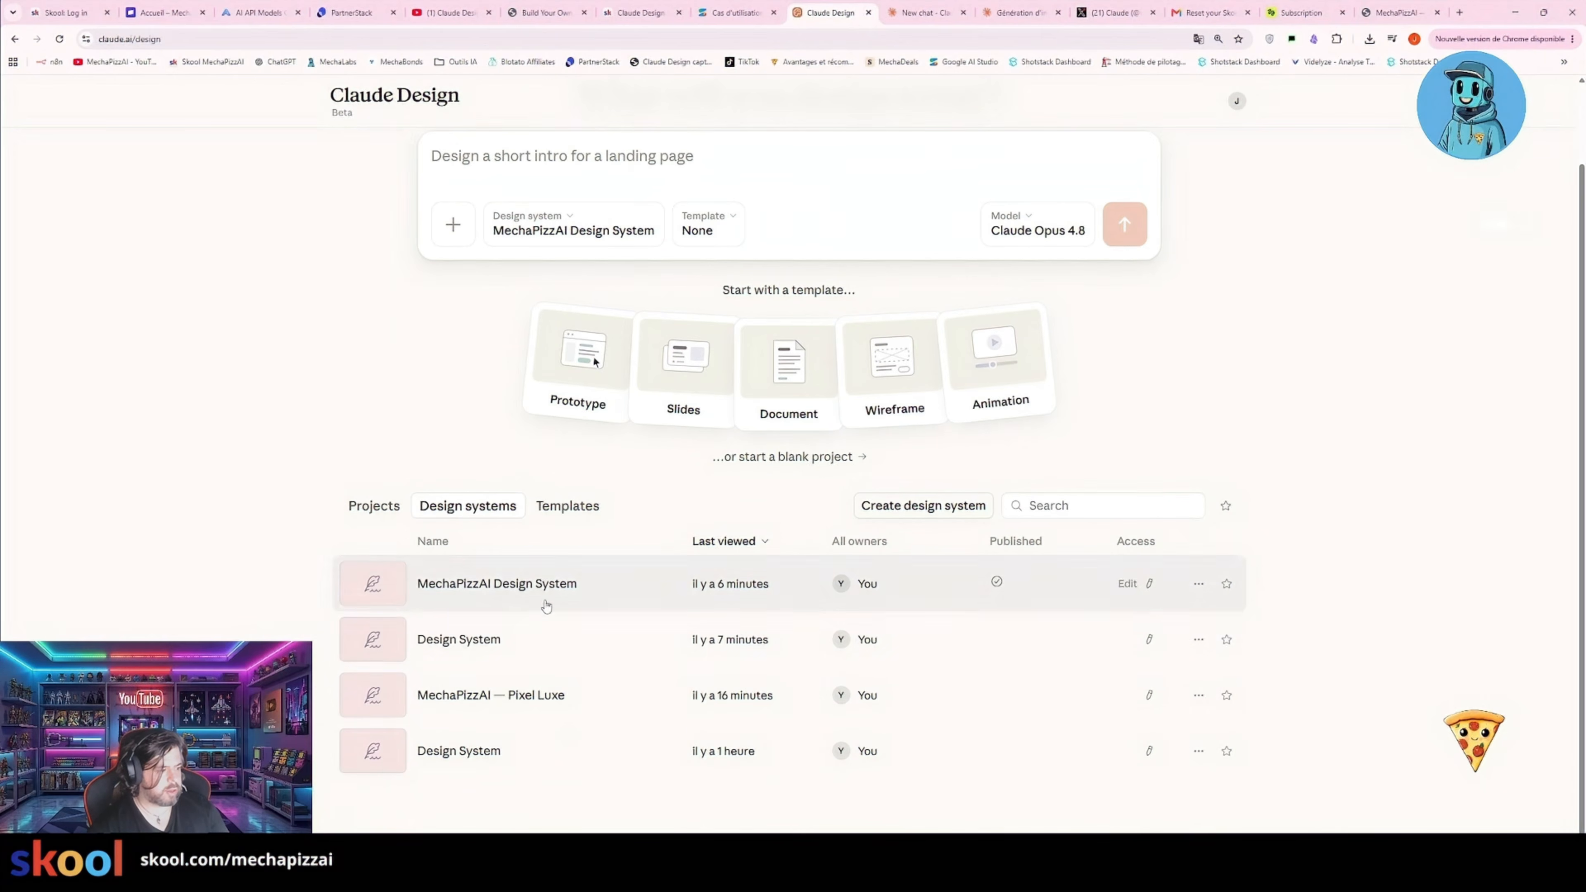
click(557, 705)
- Read the Pixel Luxe design system's Readme and examine its logo, mascot, gradients and colour palette
scroll(1059, 445, down, 5)
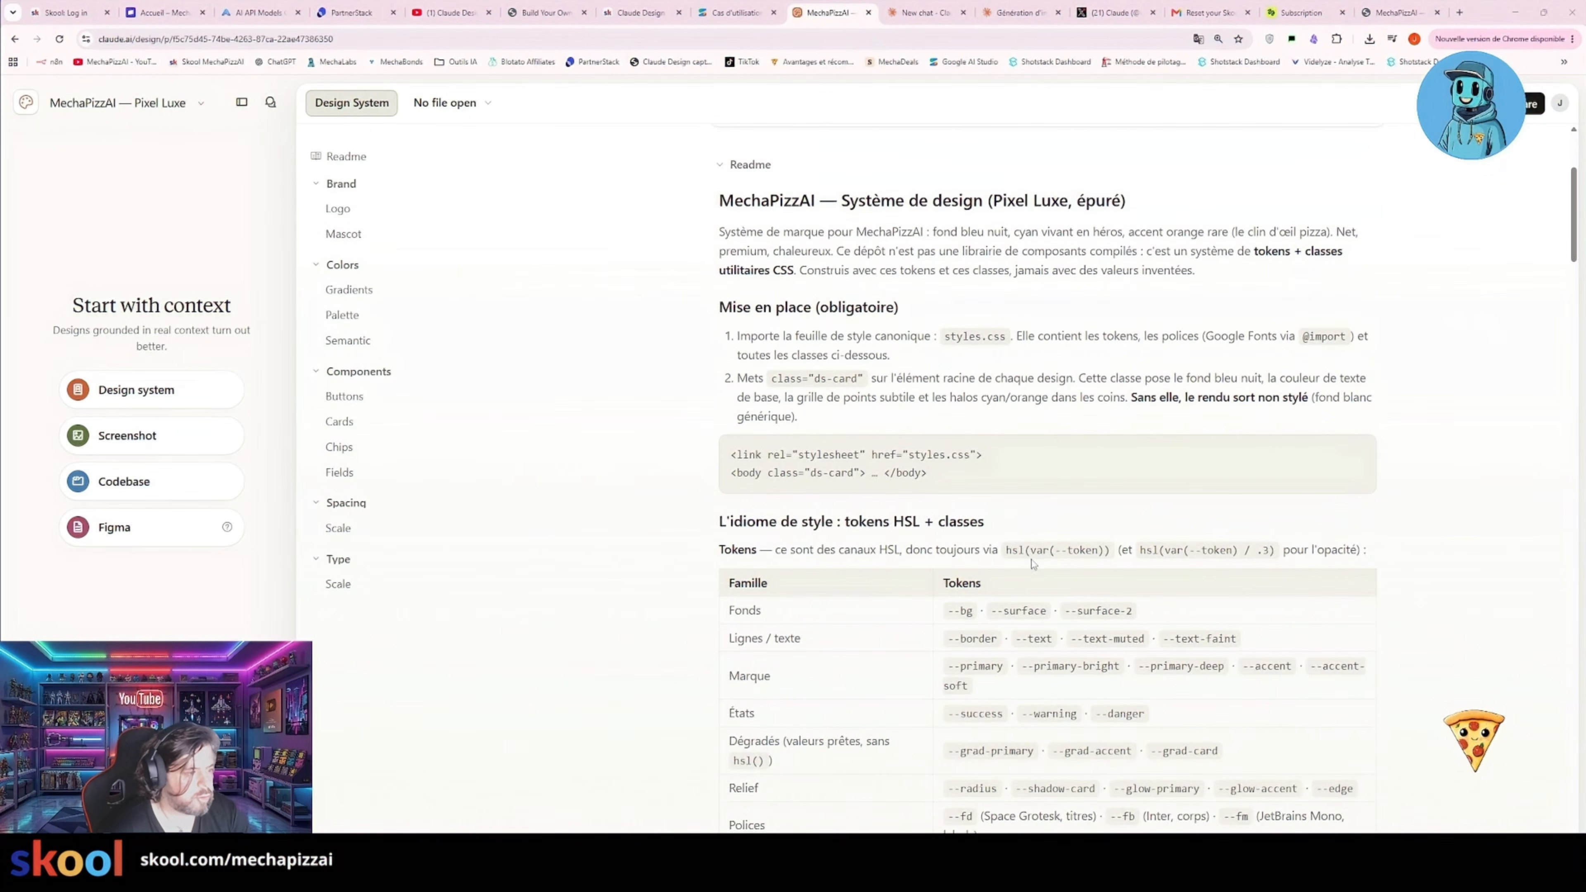
scroll(1059, 445, down, 20)
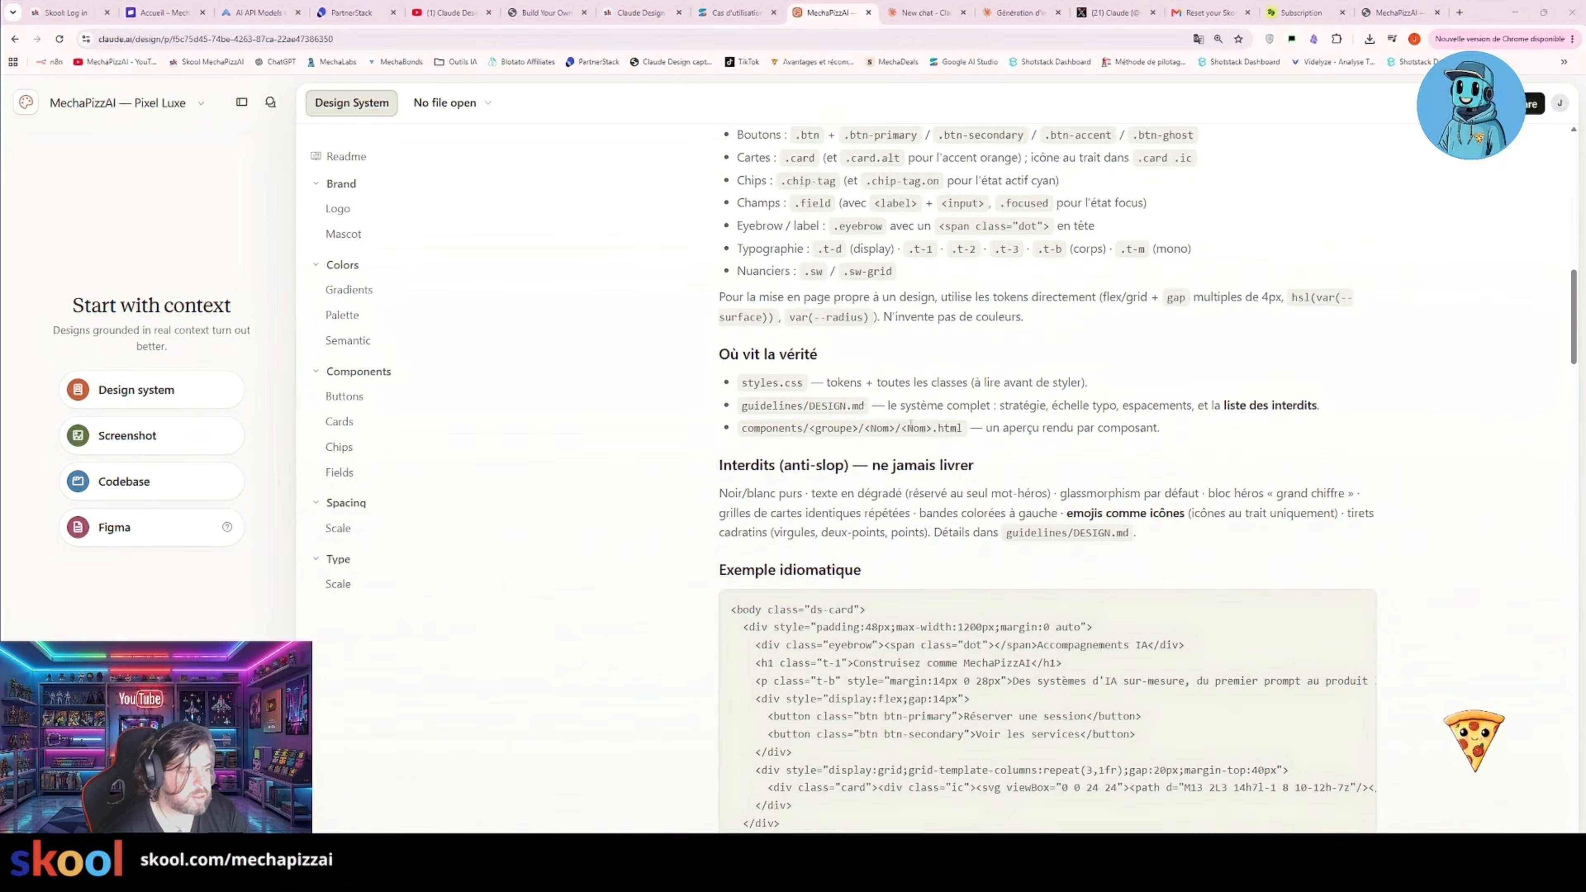
scroll(935, 462, down, 7)
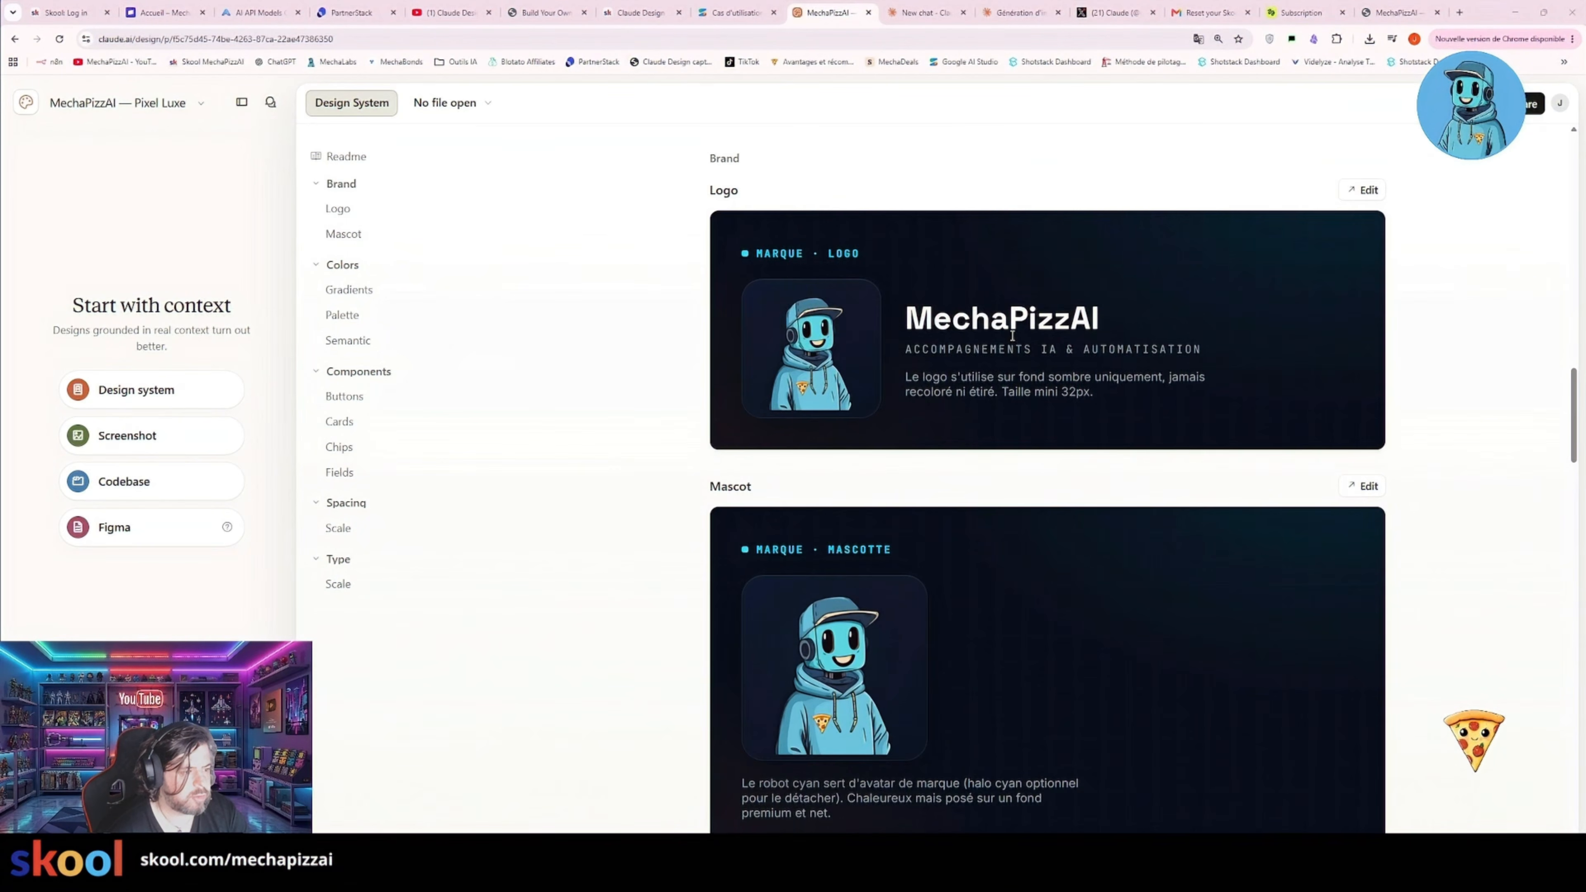
scroll(1012, 335, down, 15)
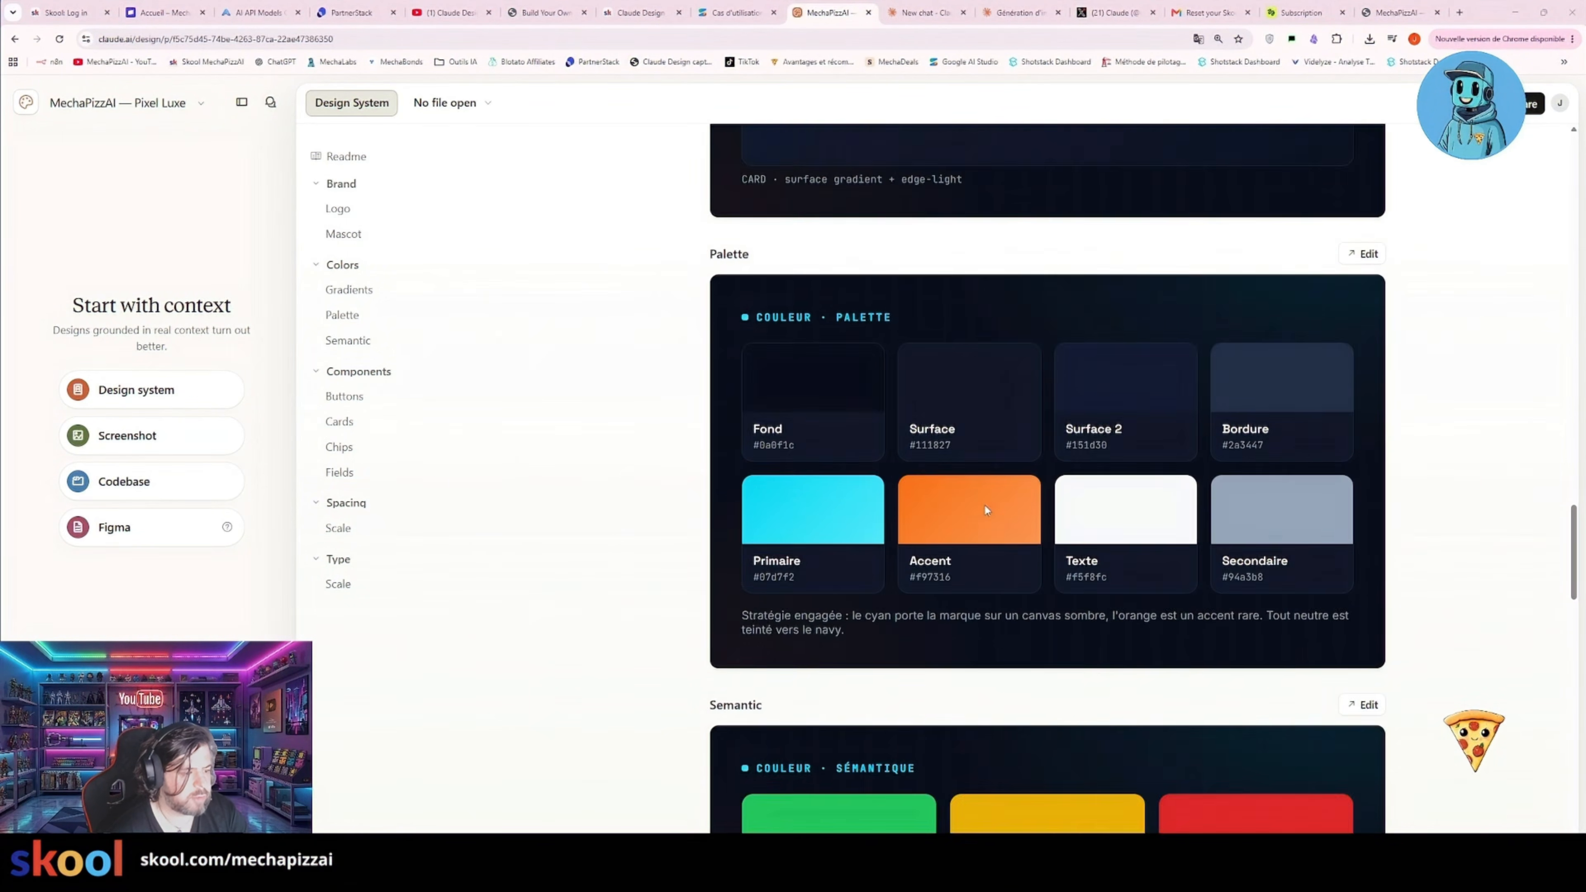
scroll(984, 503, down, 12)
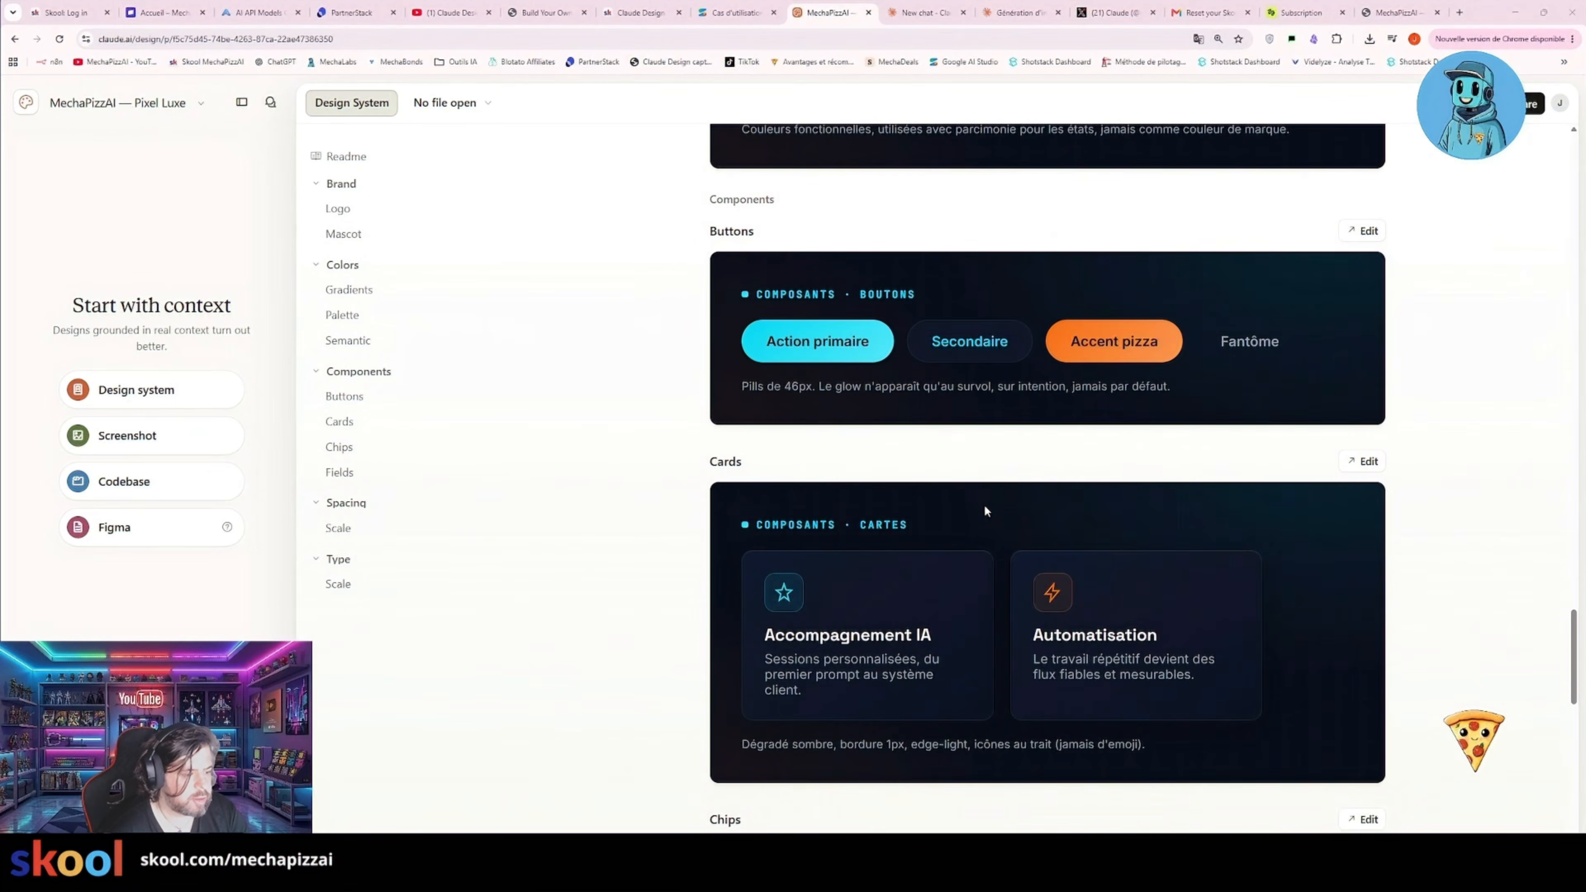
- Examine the Pixel Luxe cards, chips, fields, spacing scale and type scale, and return to the design system's overview
scroll(984, 510, down, 3)
scroll(1145, 504, down, 4)
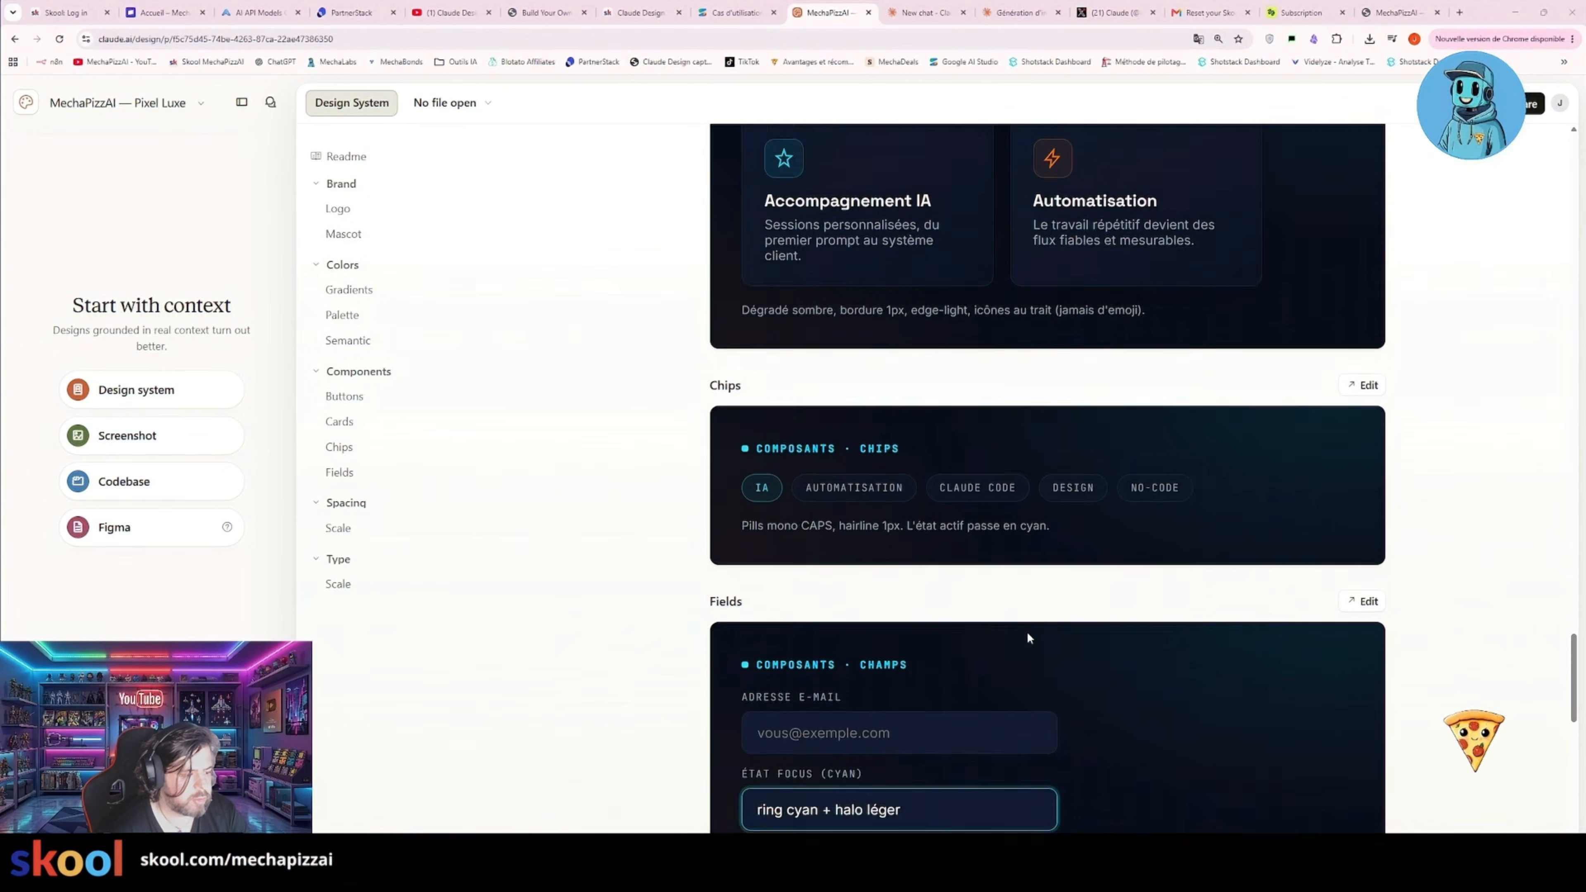
scroll(1027, 631, down, 10)
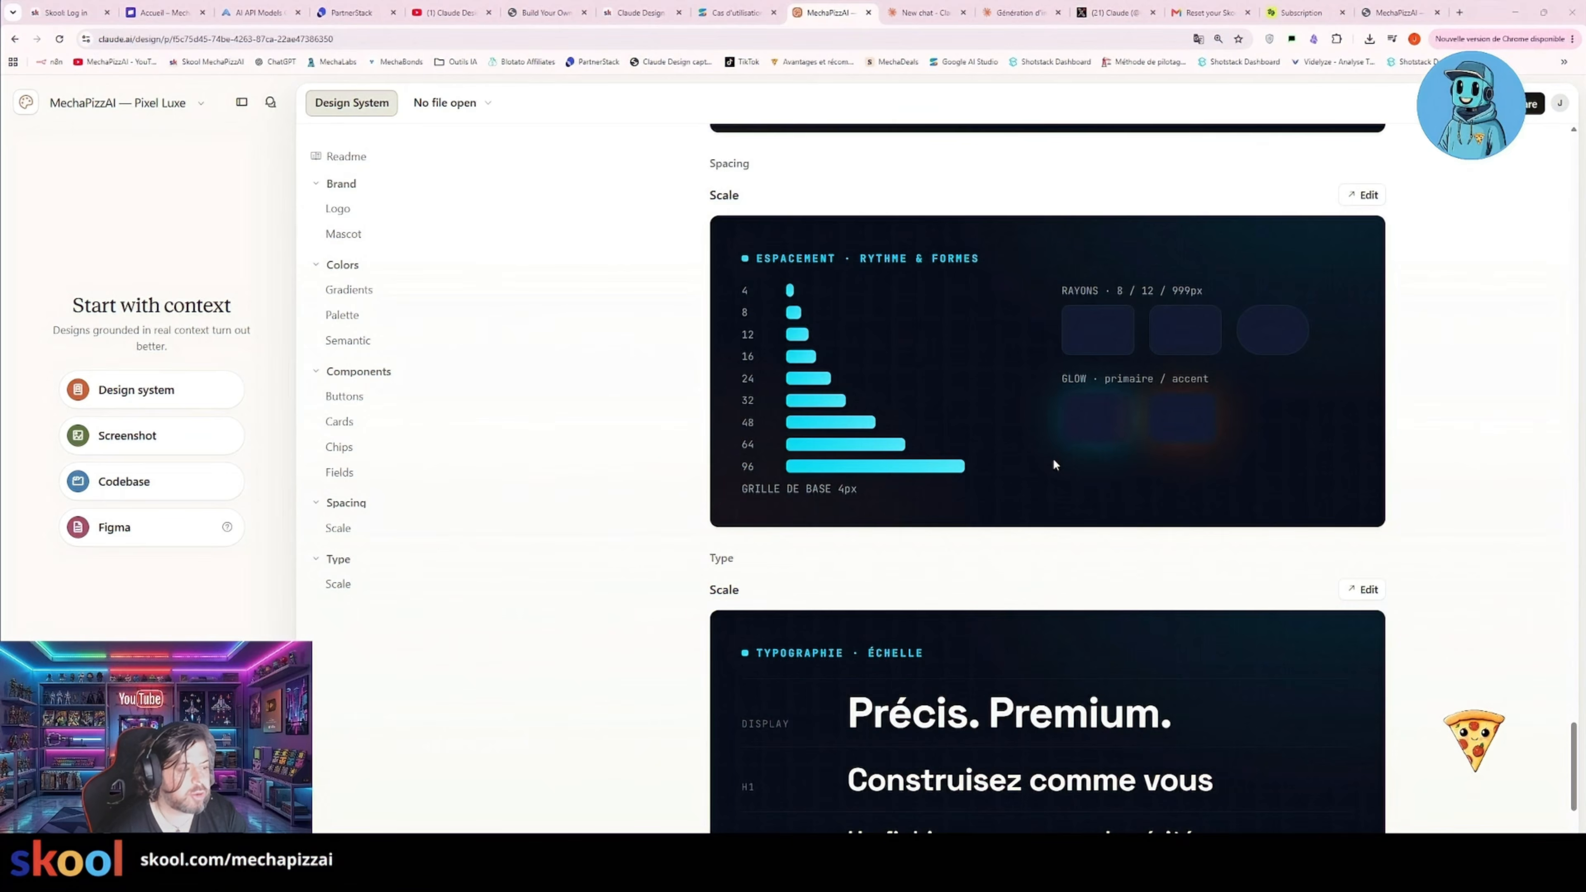
scroll(1053, 465, down, 3)
scroll(1047, 466, up, 4)
scroll(1047, 466, up, 15)
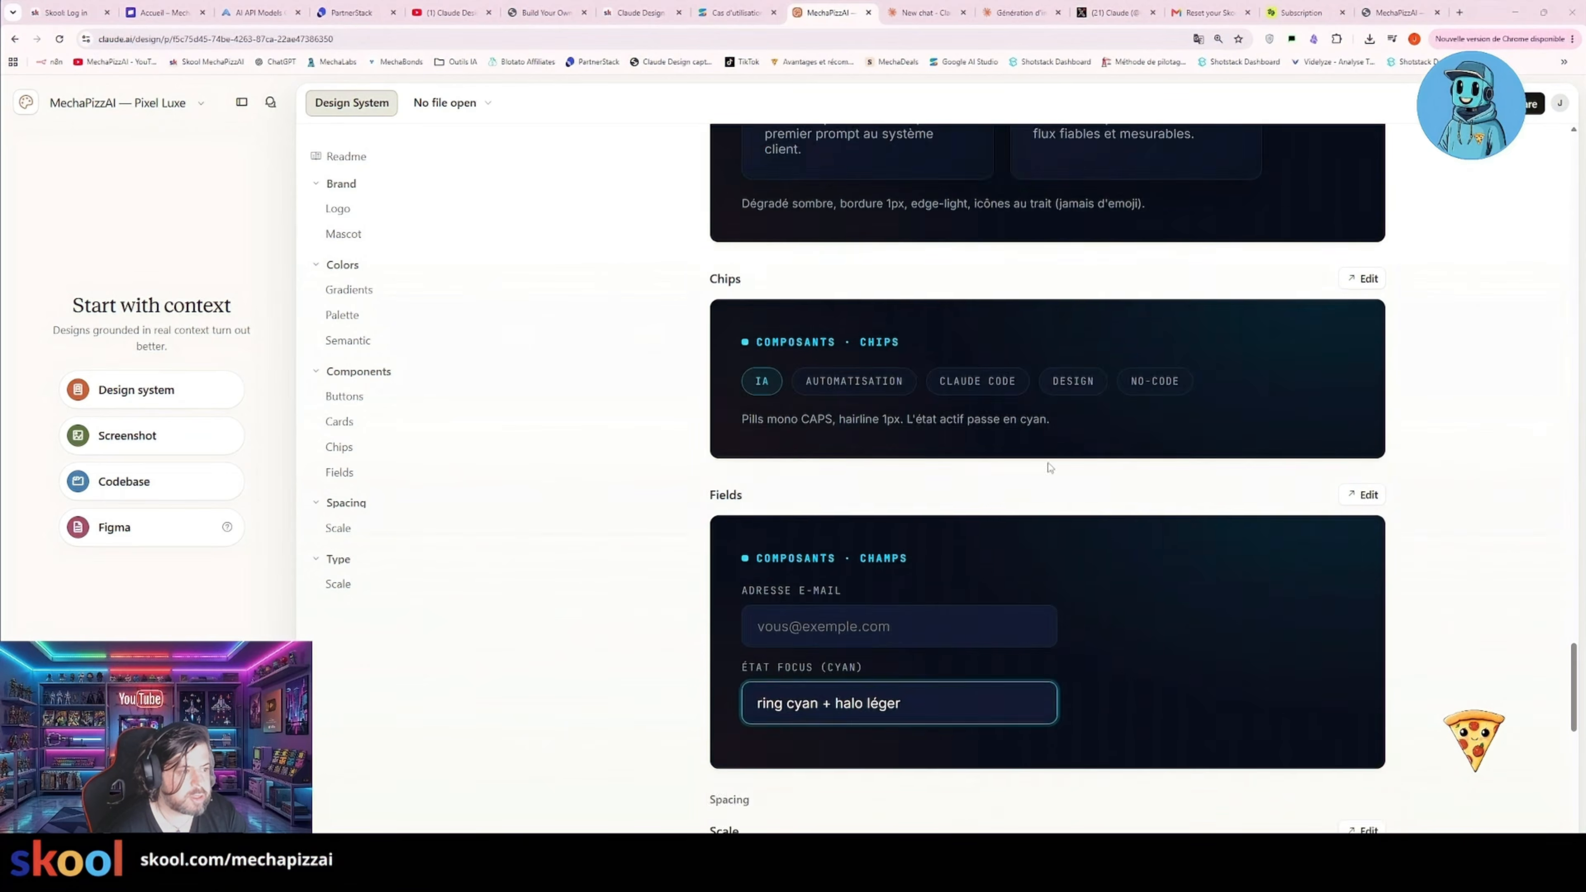
scroll(1048, 464, up, 10)
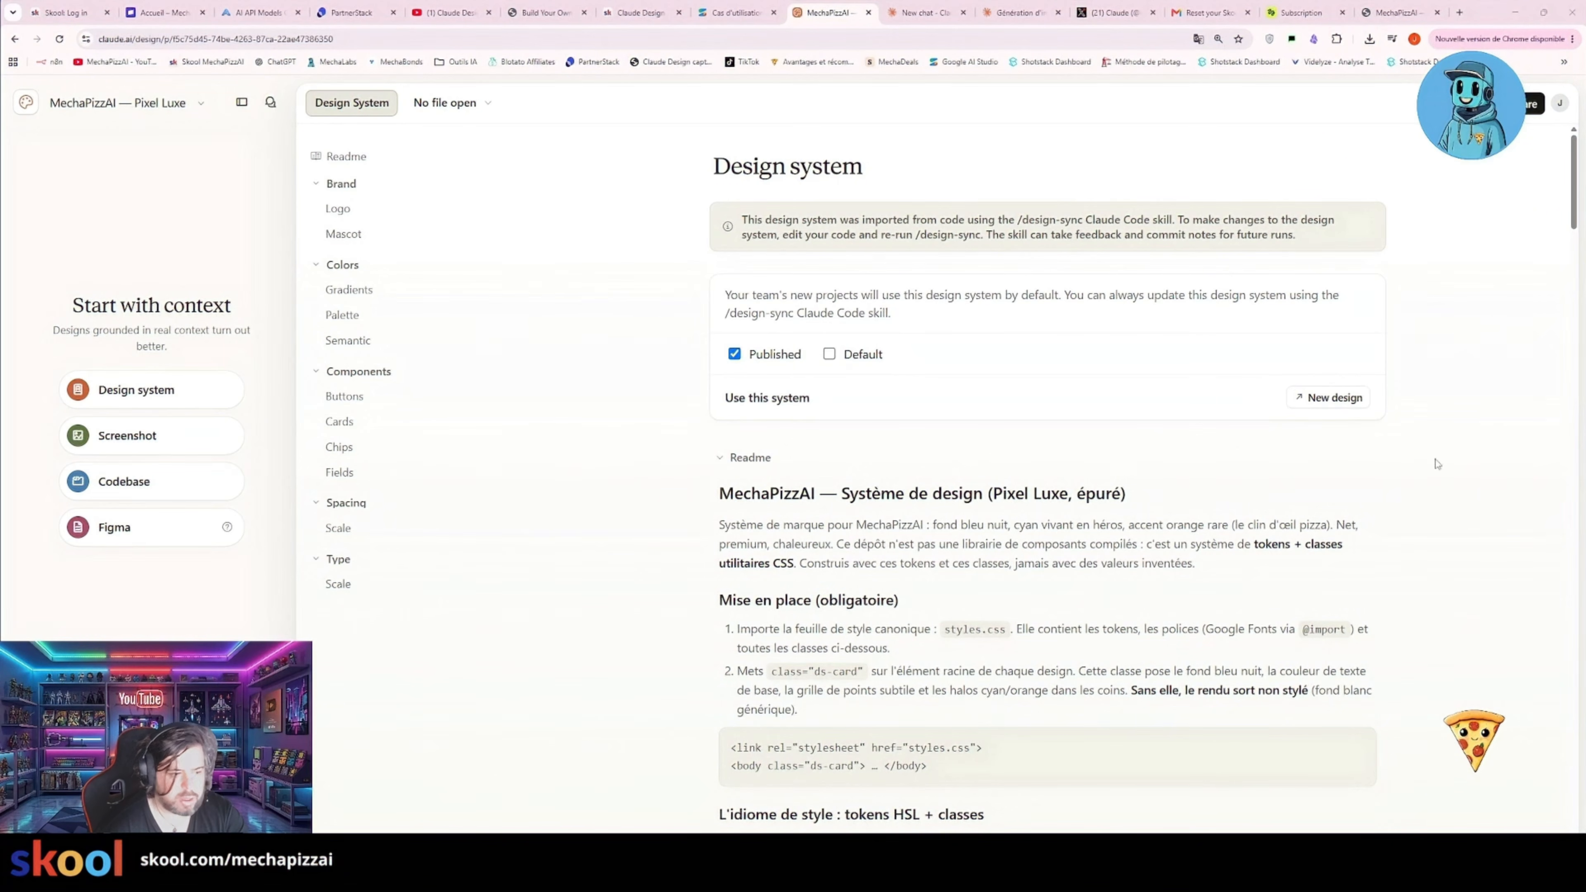
- Generate an Animation using only the Pixel Luxe design system: "Fais moi un court tuto sur les avantages de Claude Design par rapport à Power Point"
click(1328, 400)
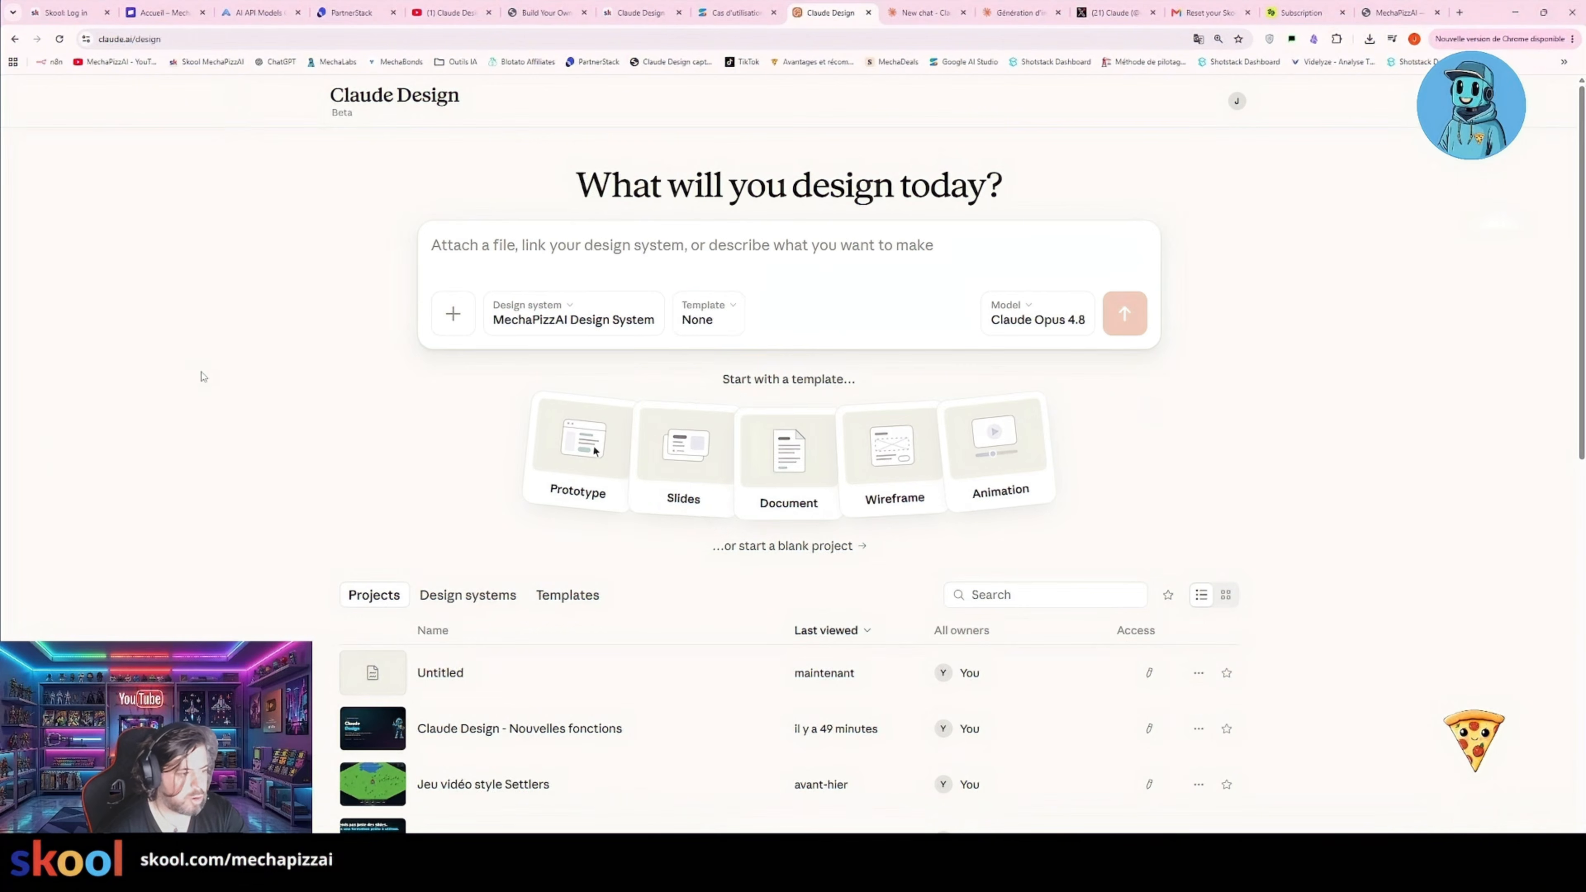
click(995, 447)
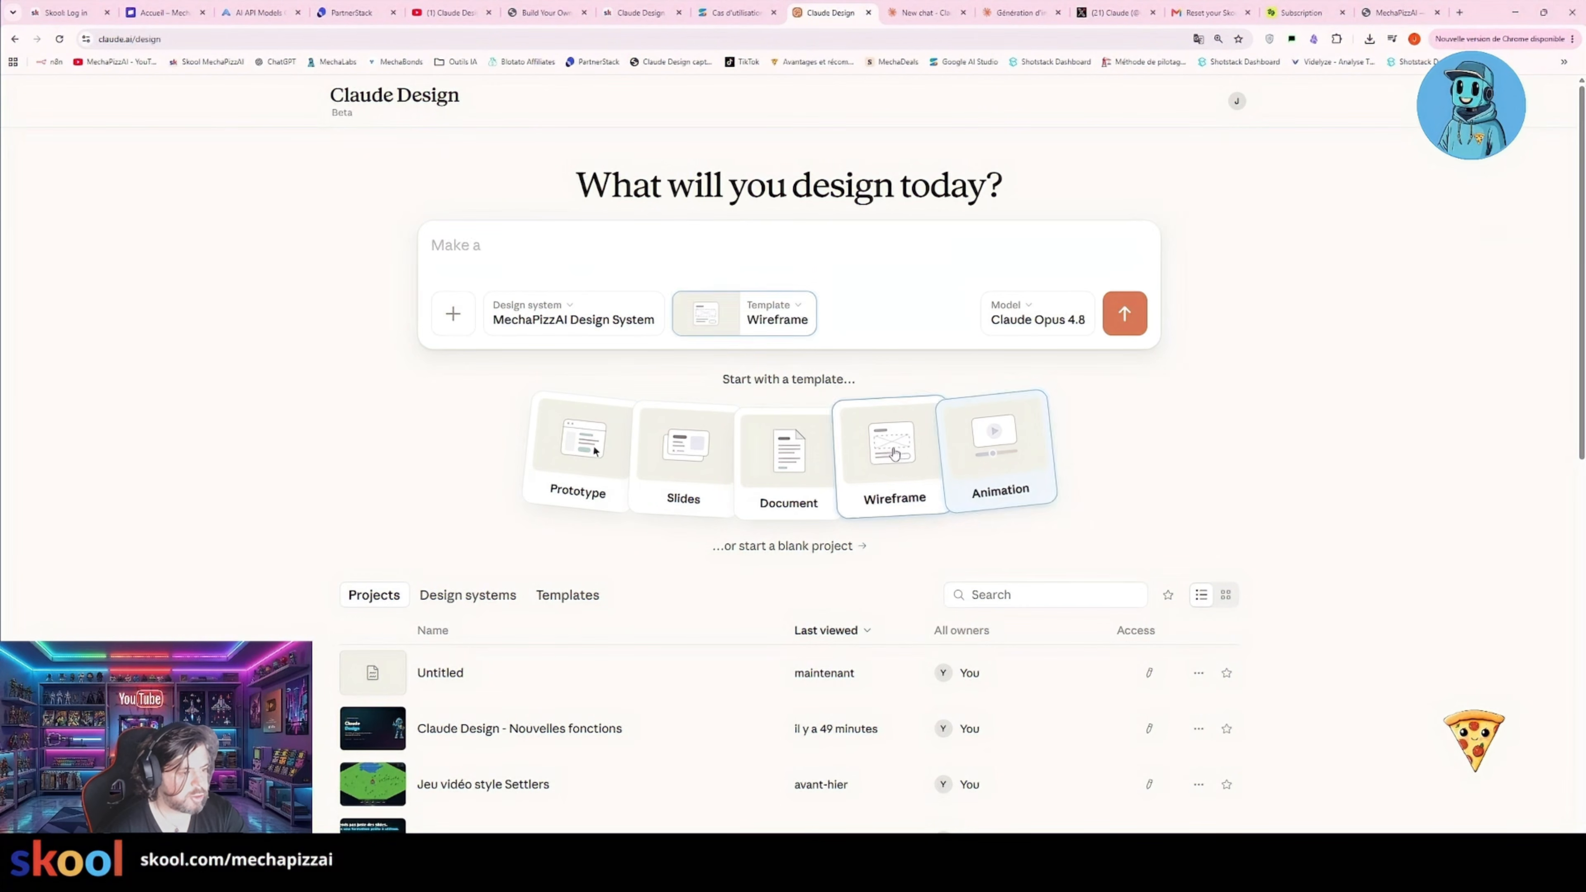
click(573, 313)
click(646, 463)
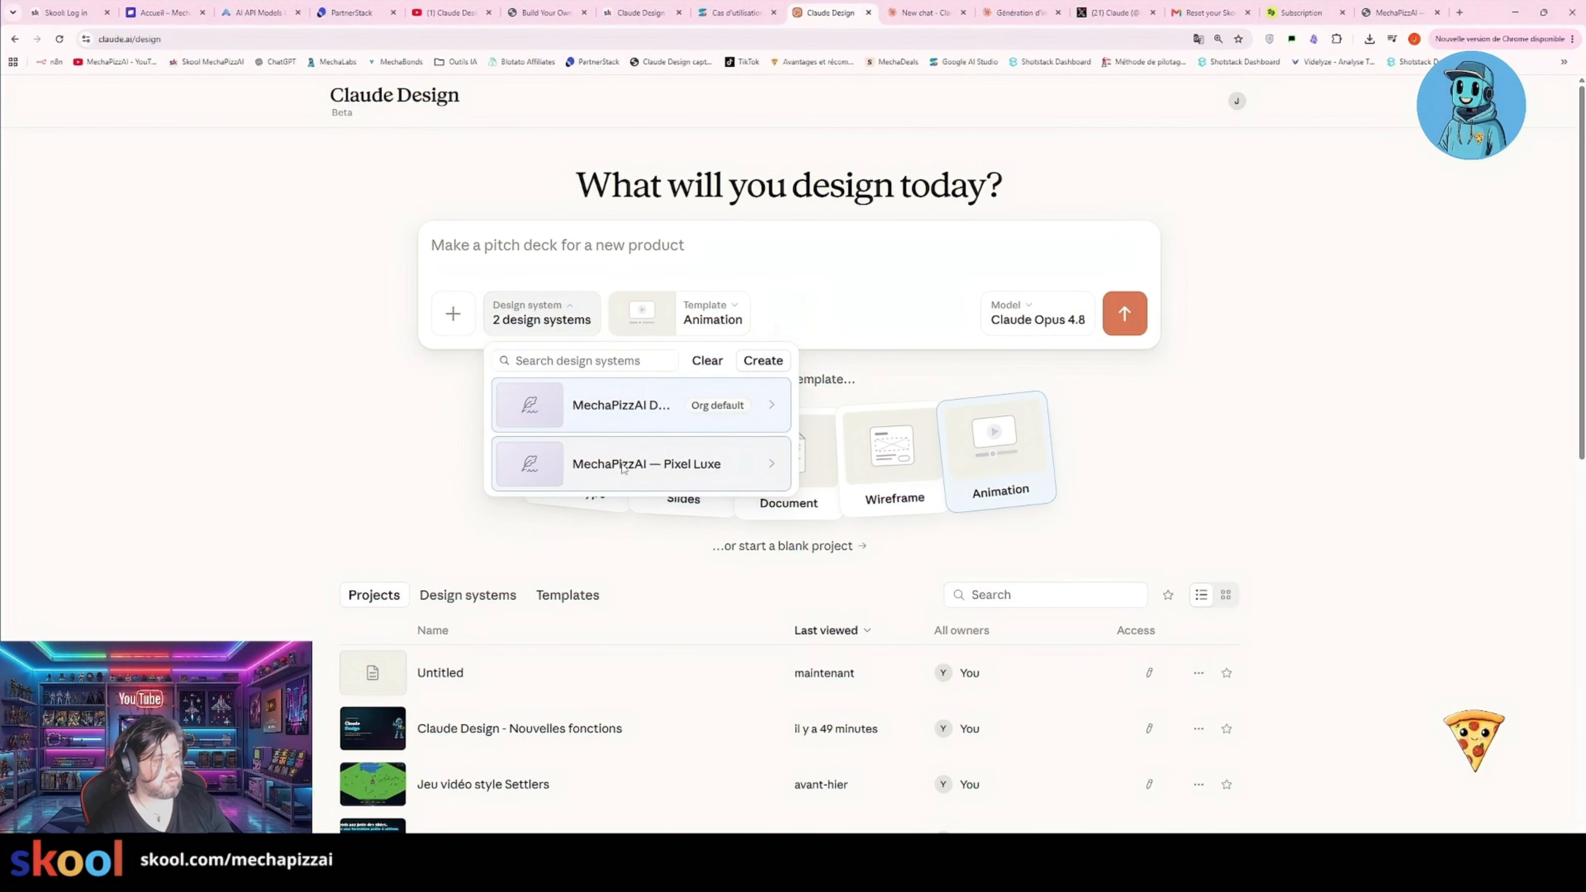
click(712, 256)
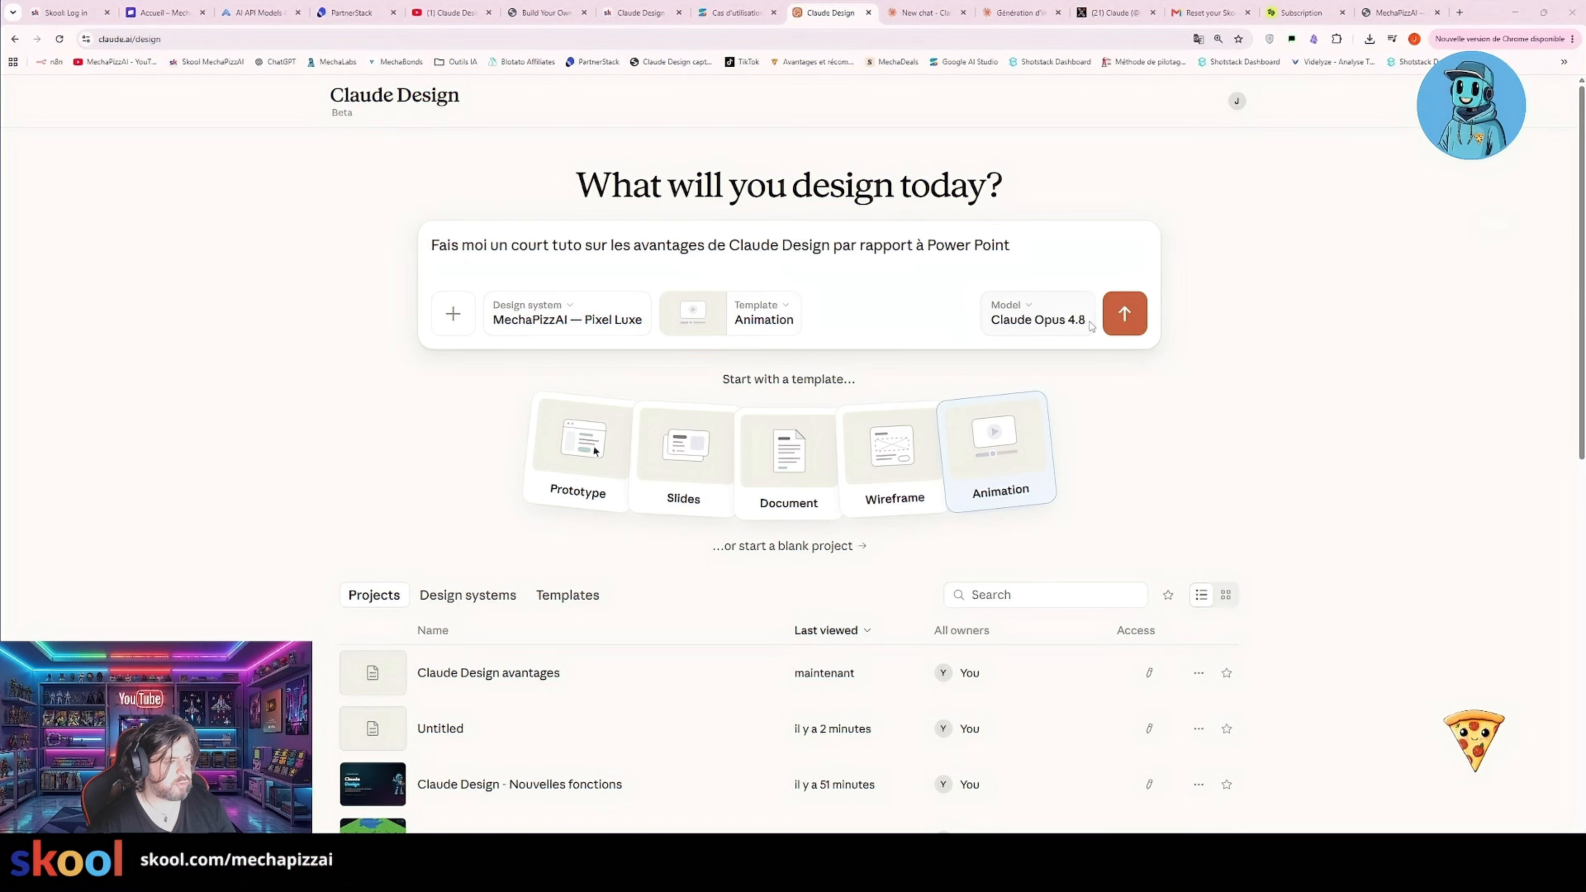
click(1130, 318)
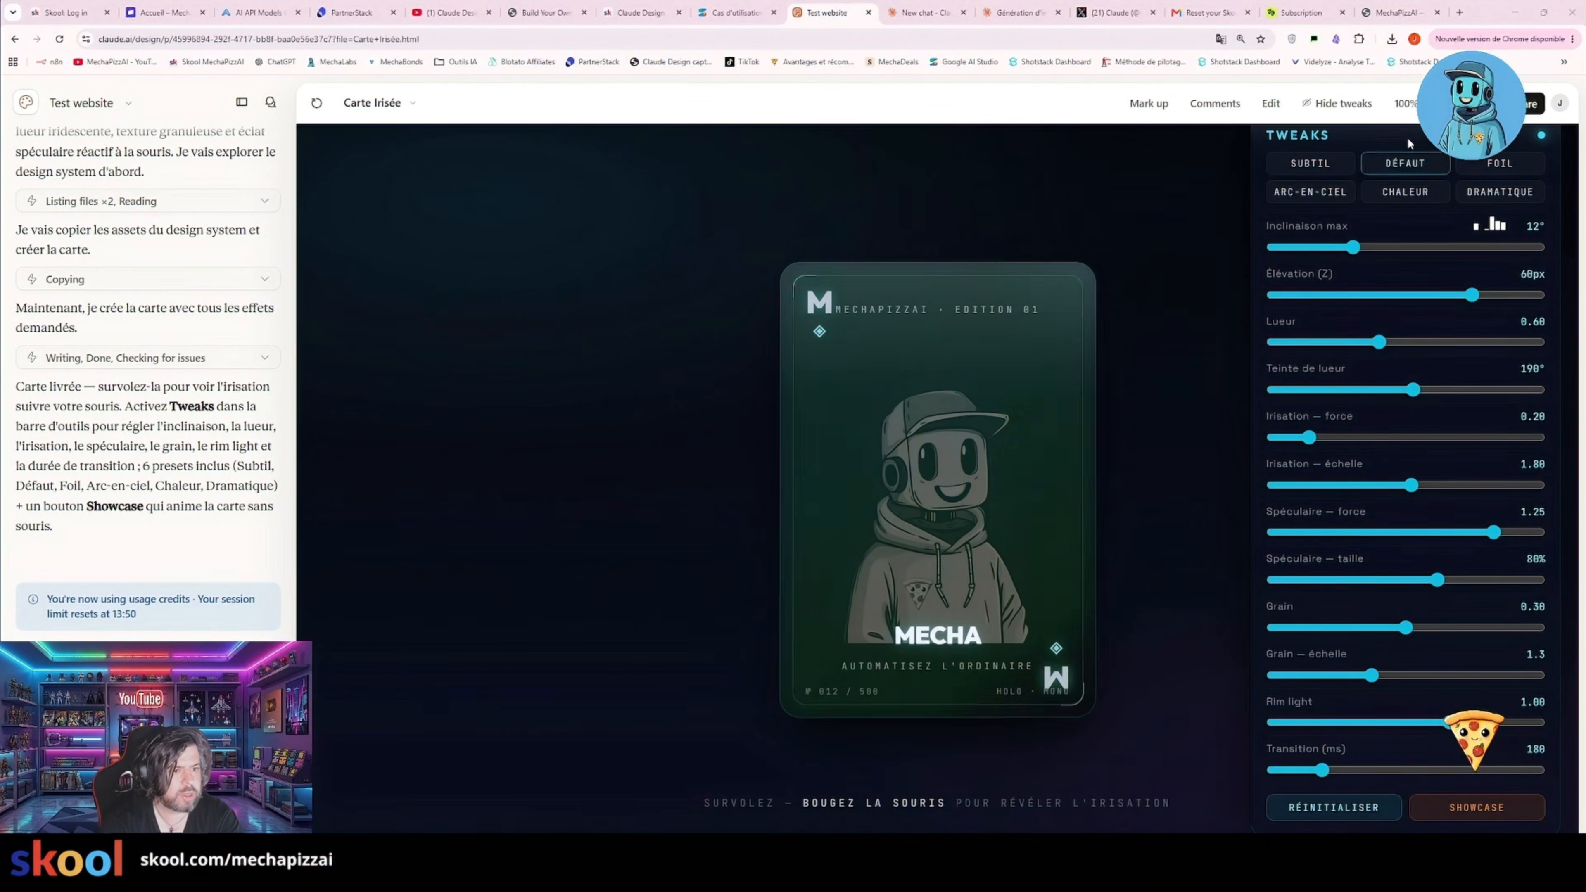
- Send the Carte Irisée design to Claude Code as a local coding agent and copy the hand-off prompt
click(1532, 106)
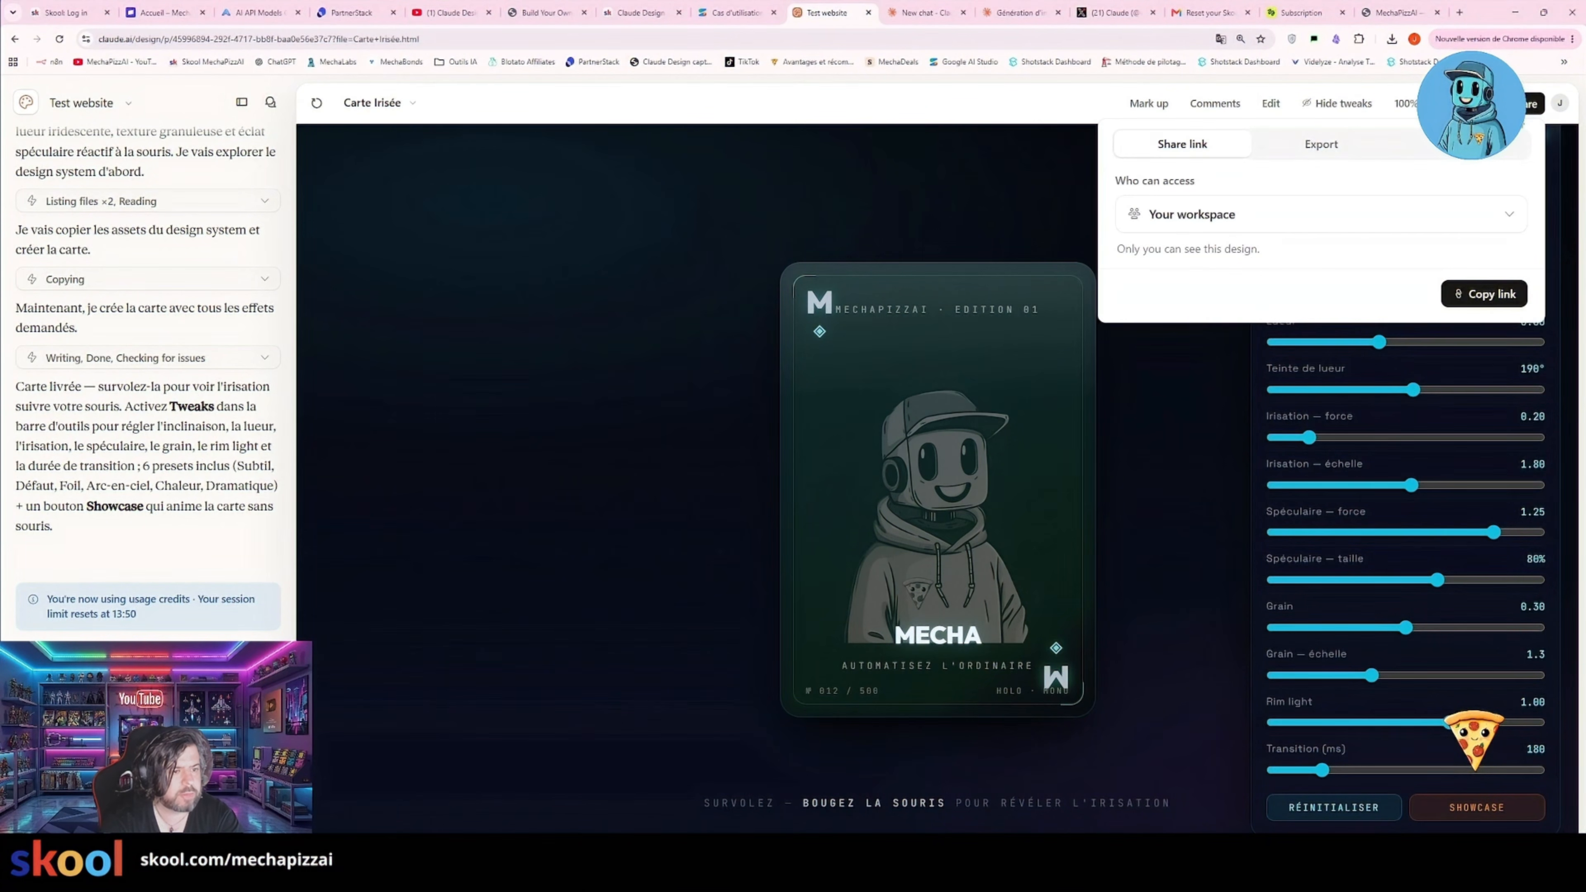
click(1461, 144)
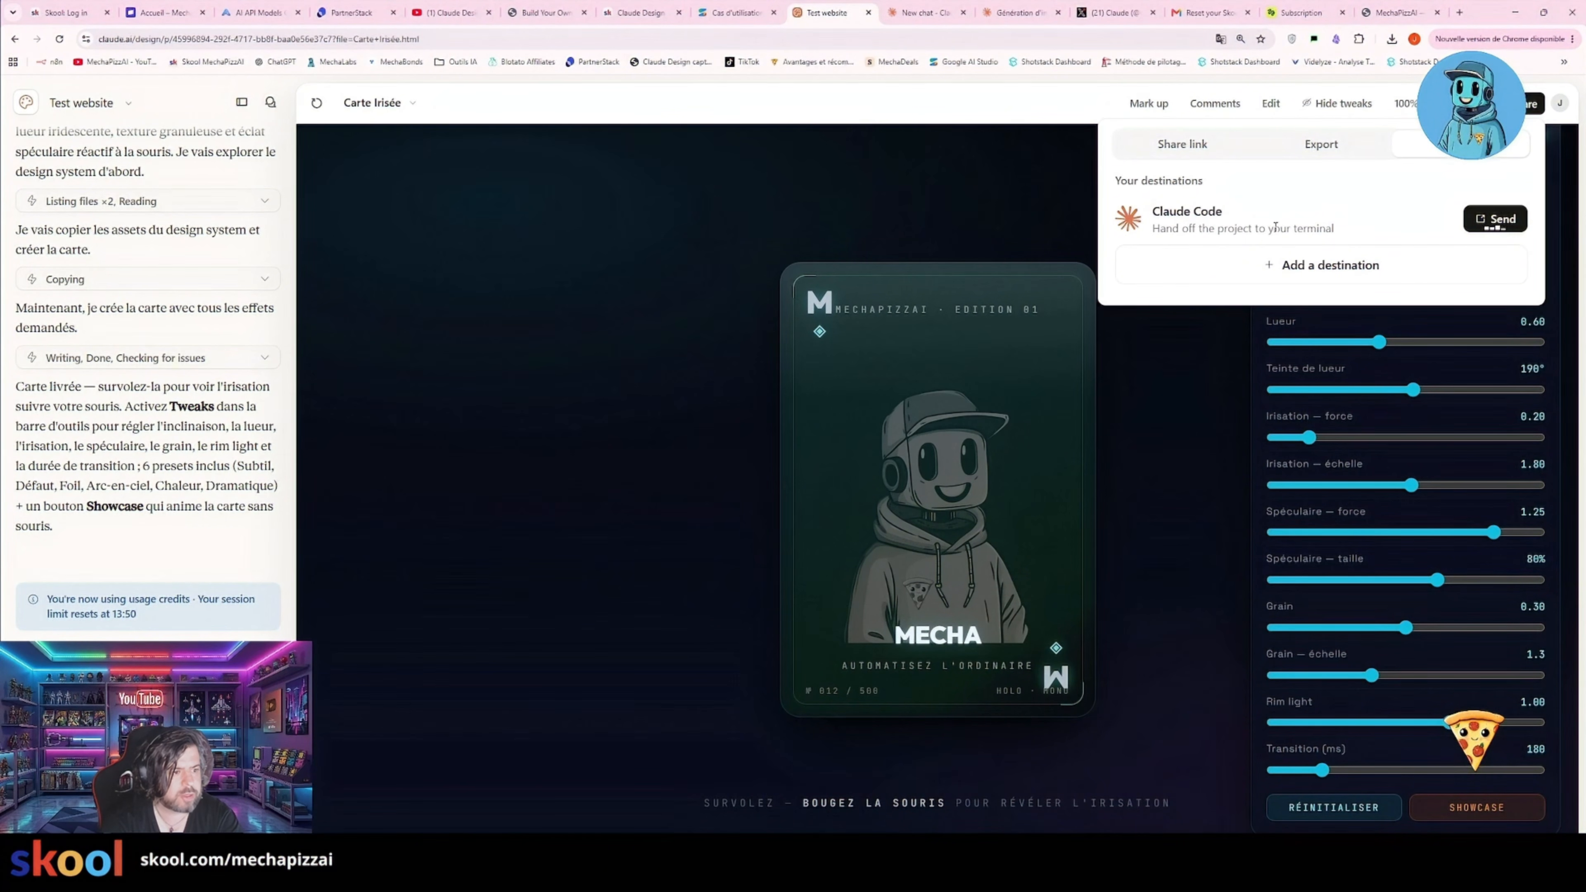
click(1495, 219)
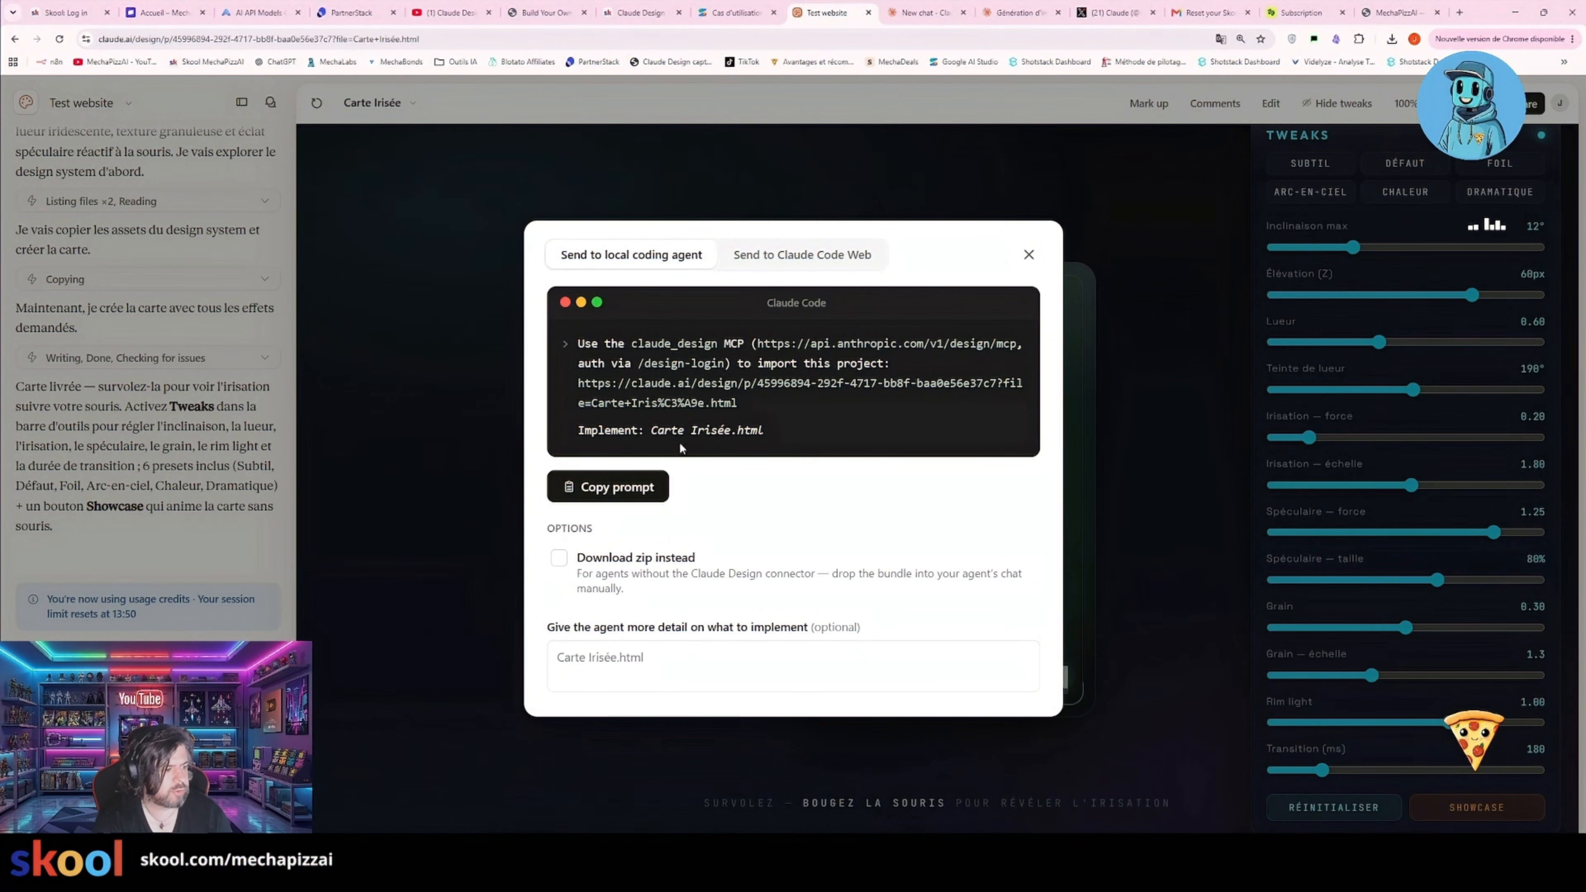
click(612, 498)
- Switch to the code editor and submit the copied Carte Irisée import prompt in a new Claude Code session
key(alt+Tab)
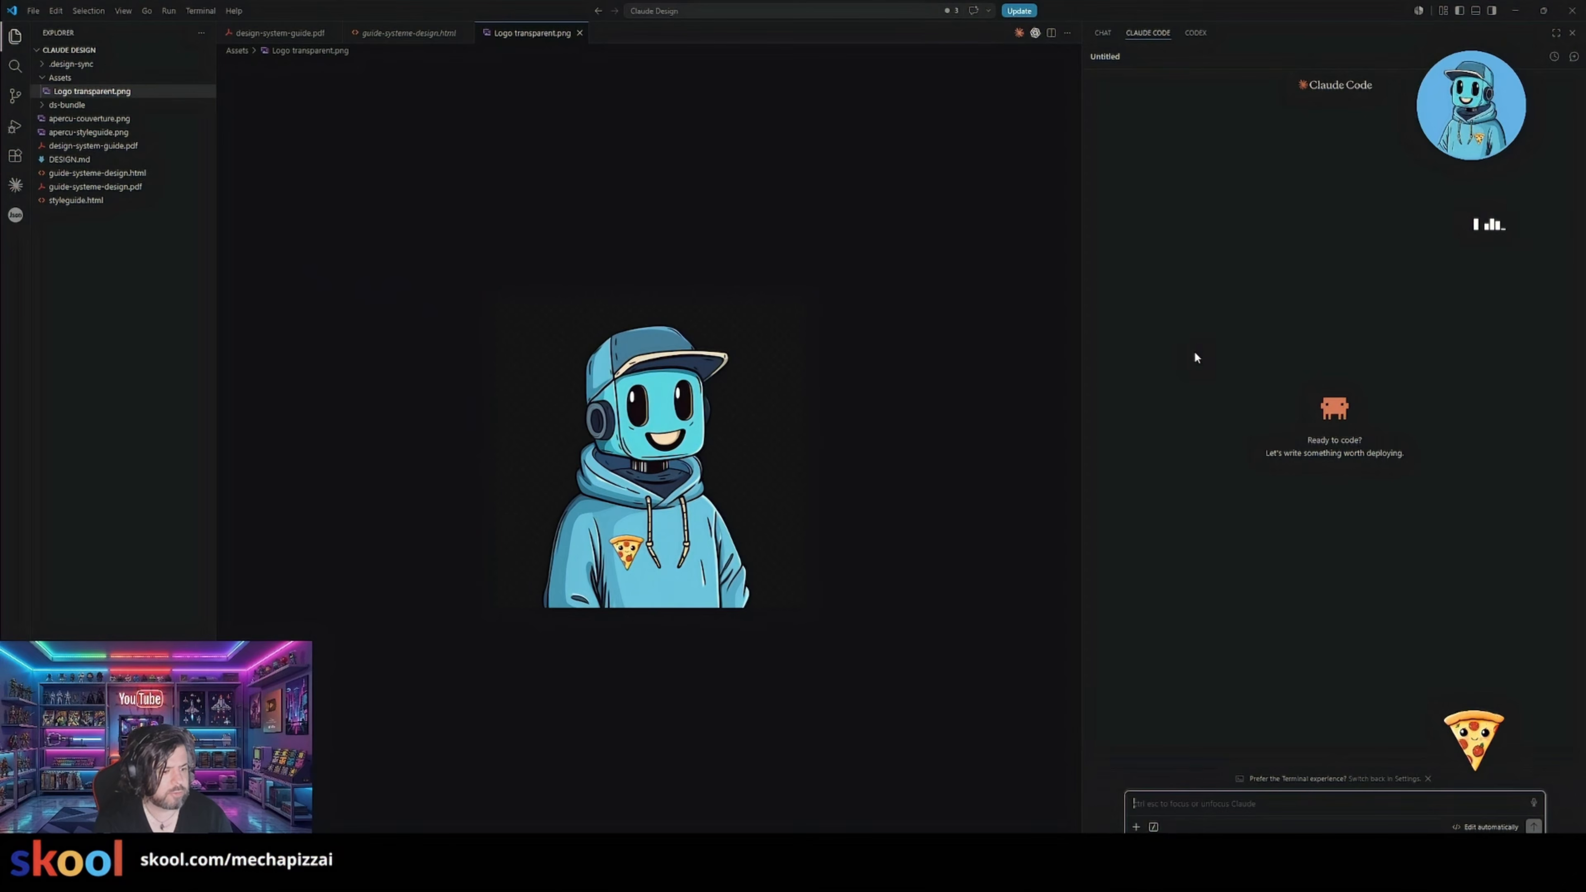
click(1204, 808)
key(ctrl+v)
key(Return)
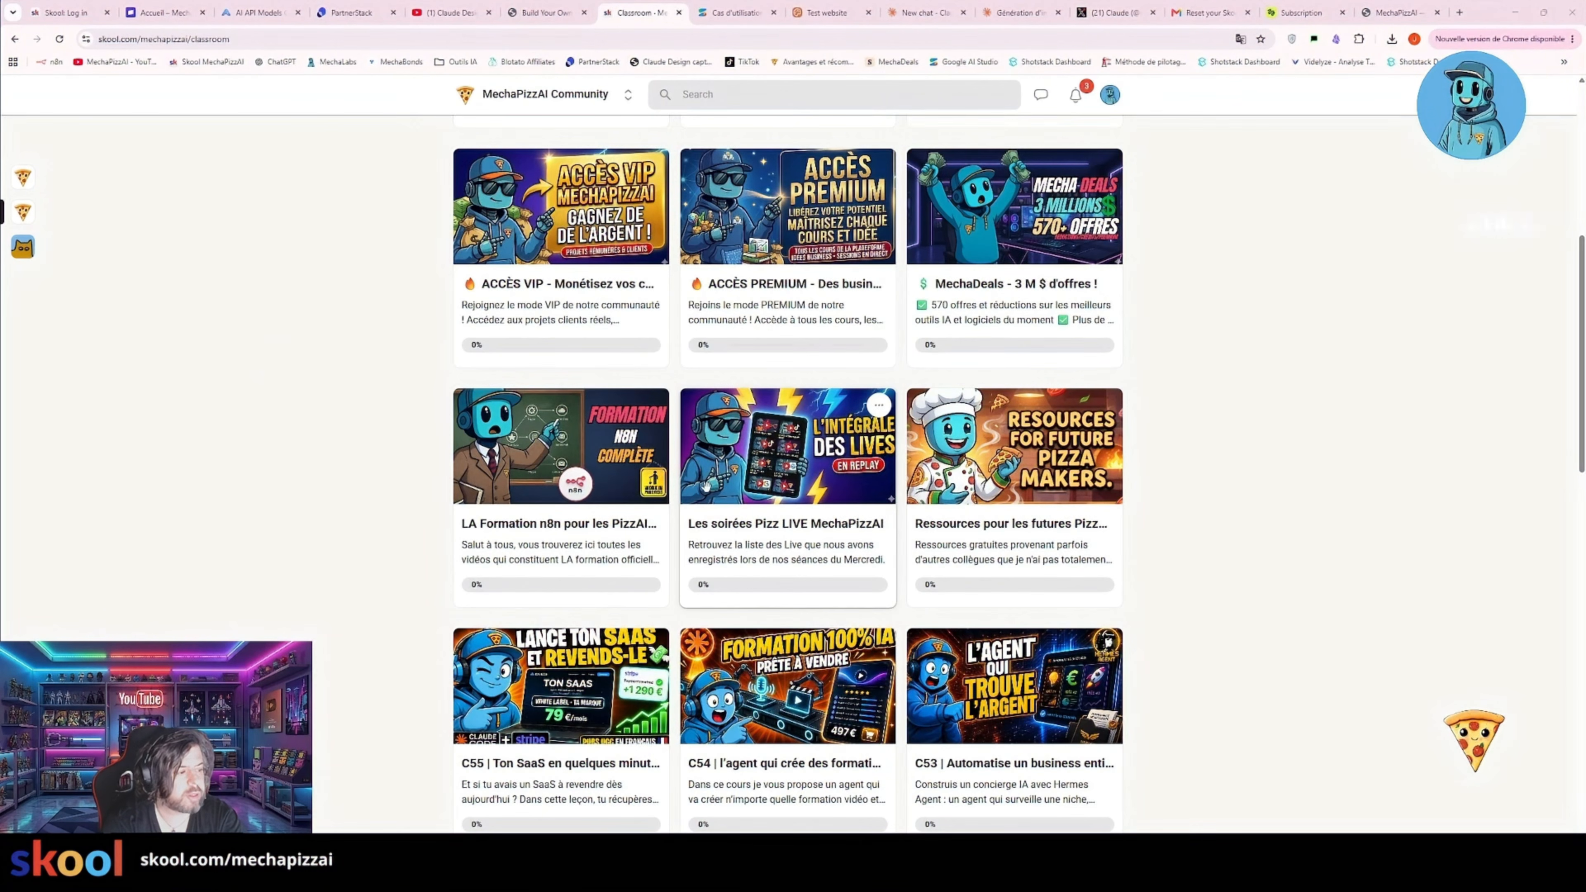
- Browse the MechaPizzAI Skool classroom courses and community feed, and the coaching services offered on the MechaHelp site
scroll(706, 487, down, 1)
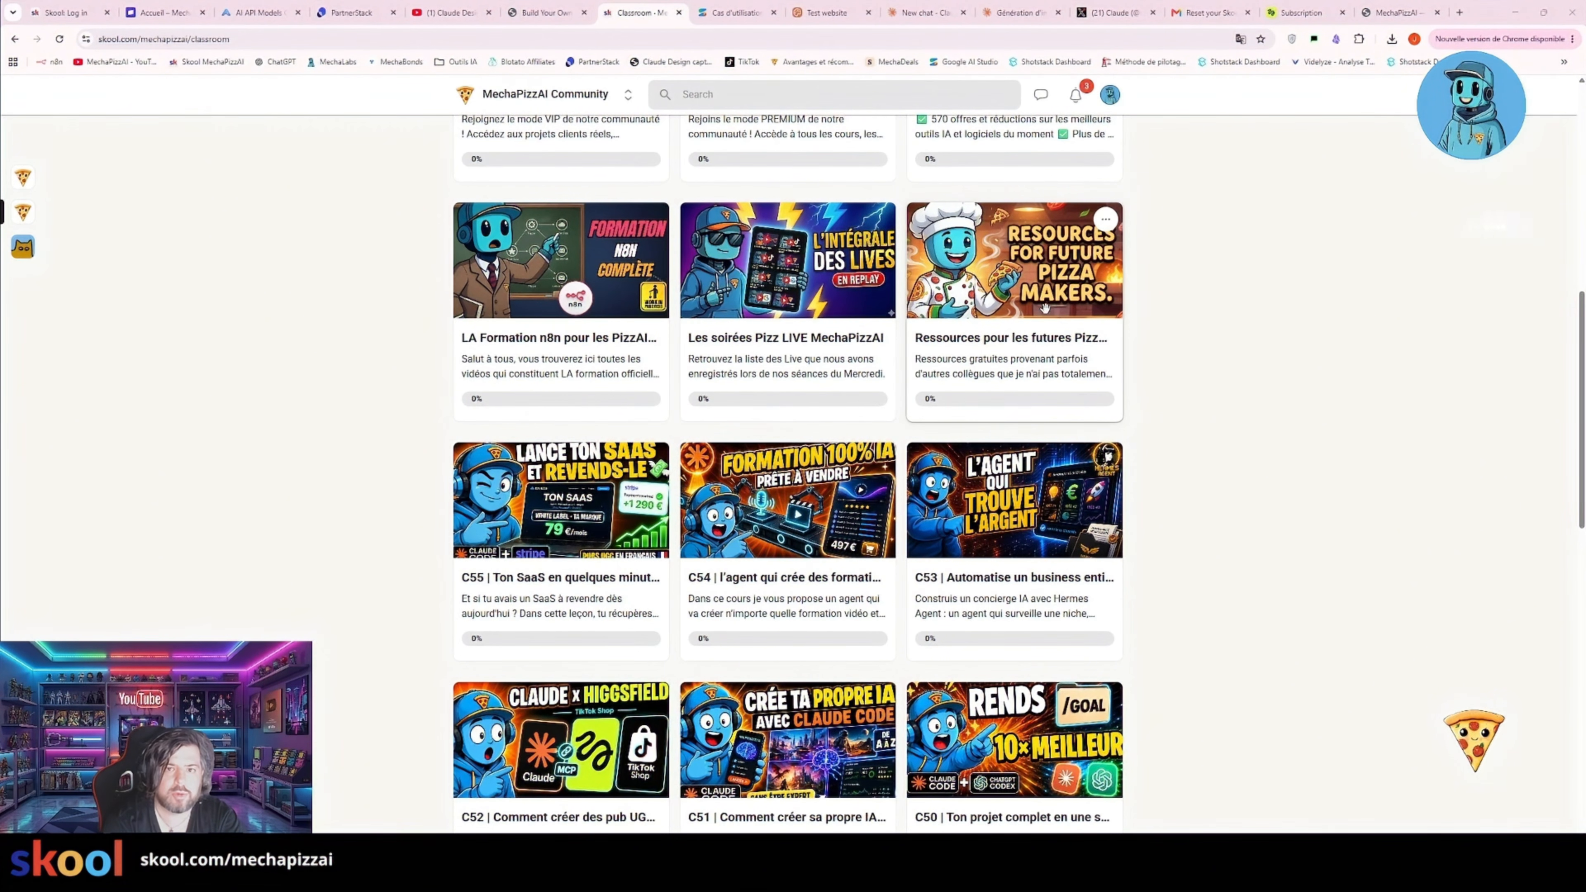
scroll(690, 383, down, 2)
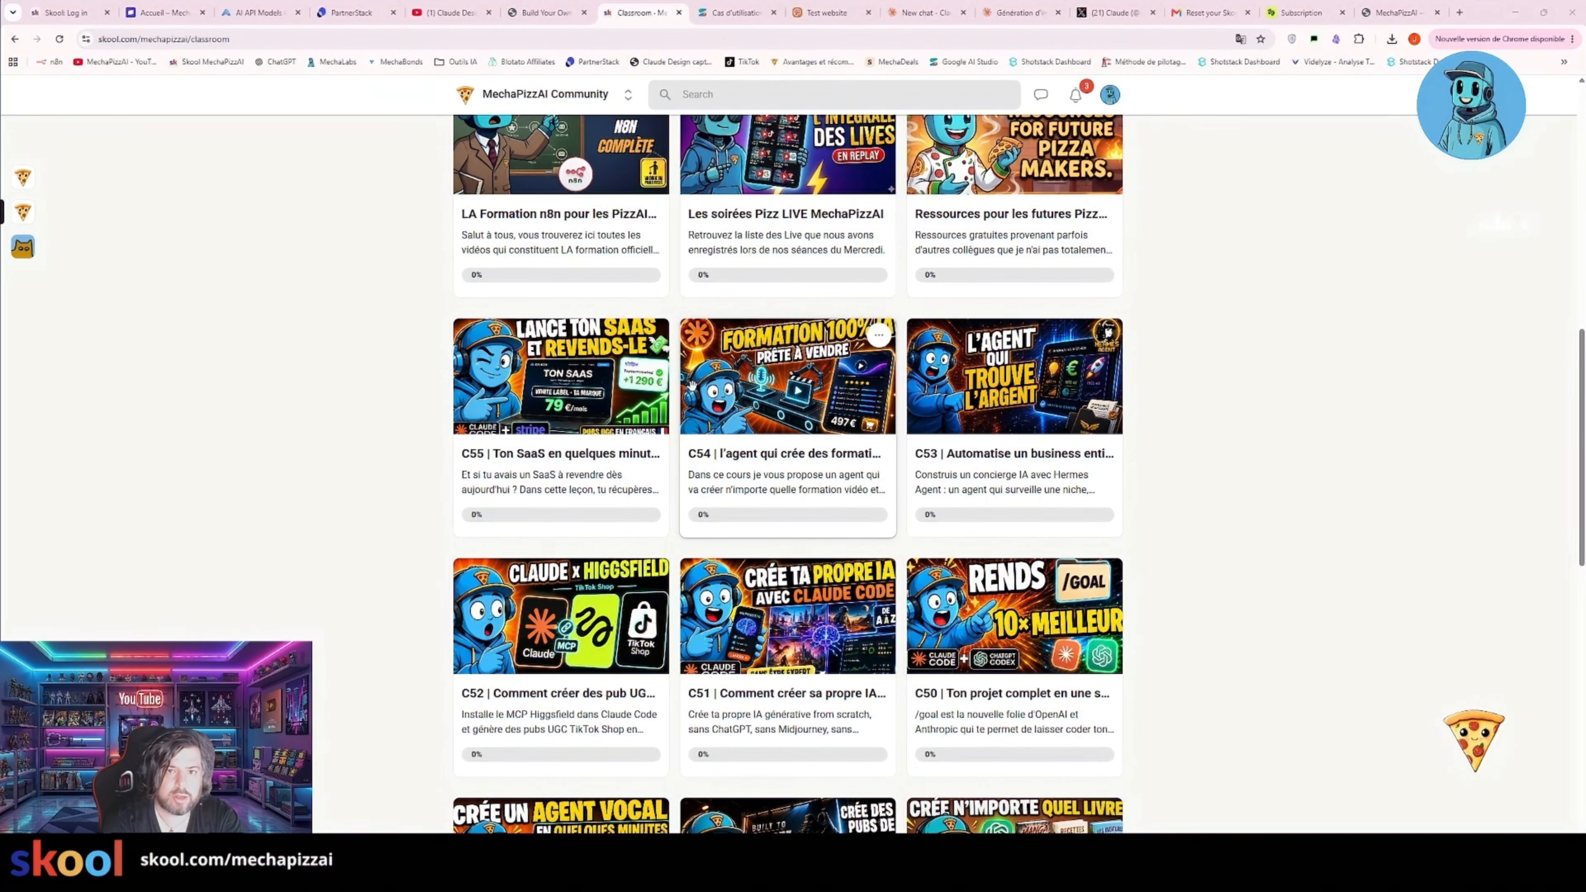
scroll(678, 398, down, 3)
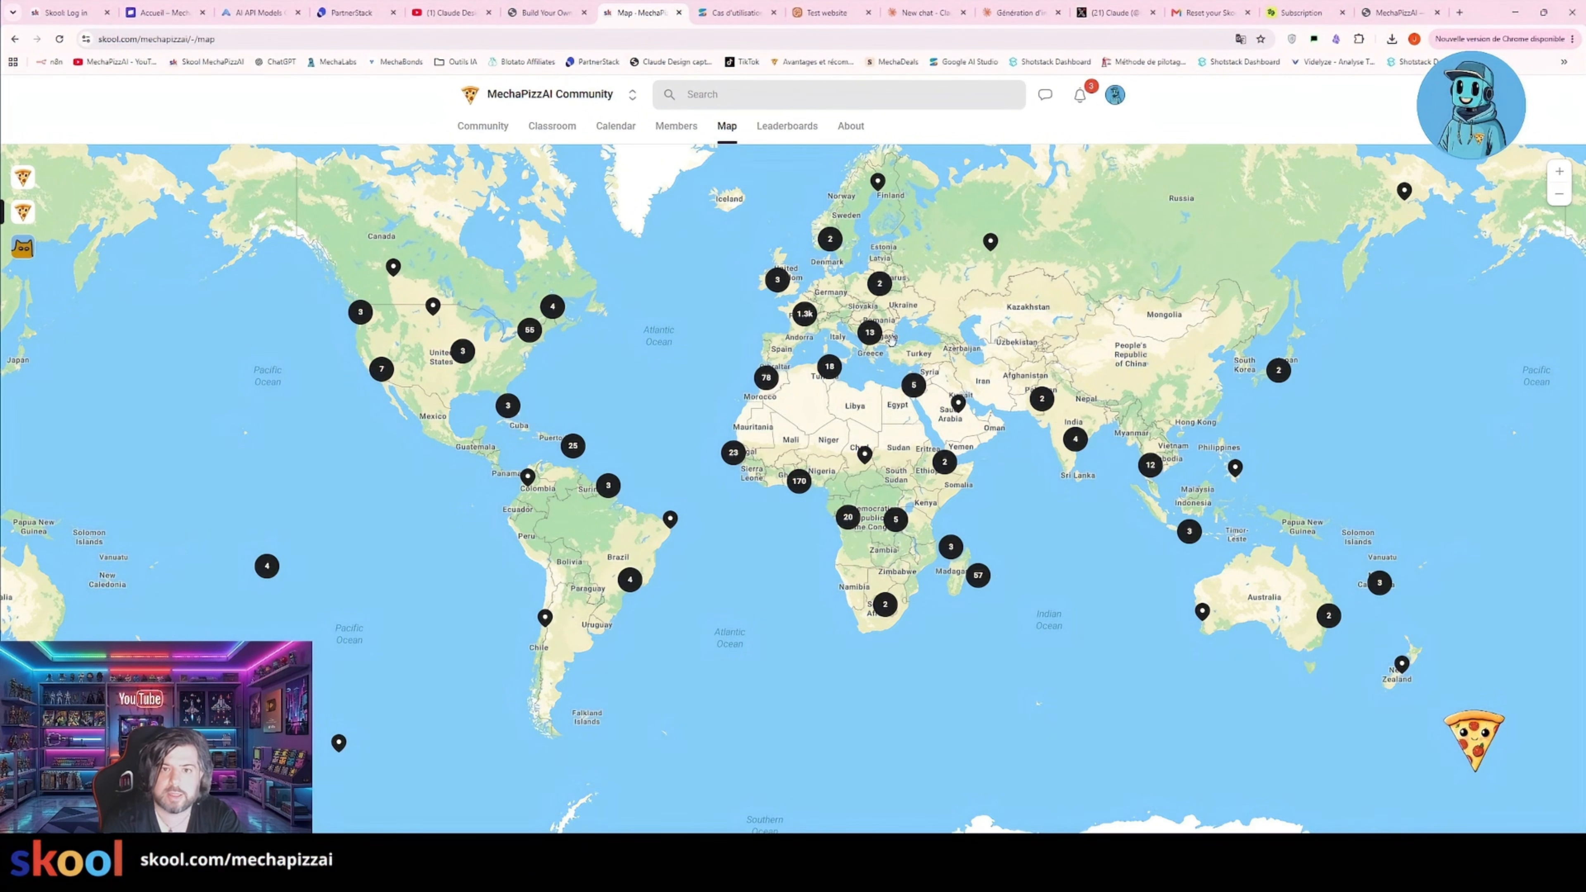
click(482, 126)
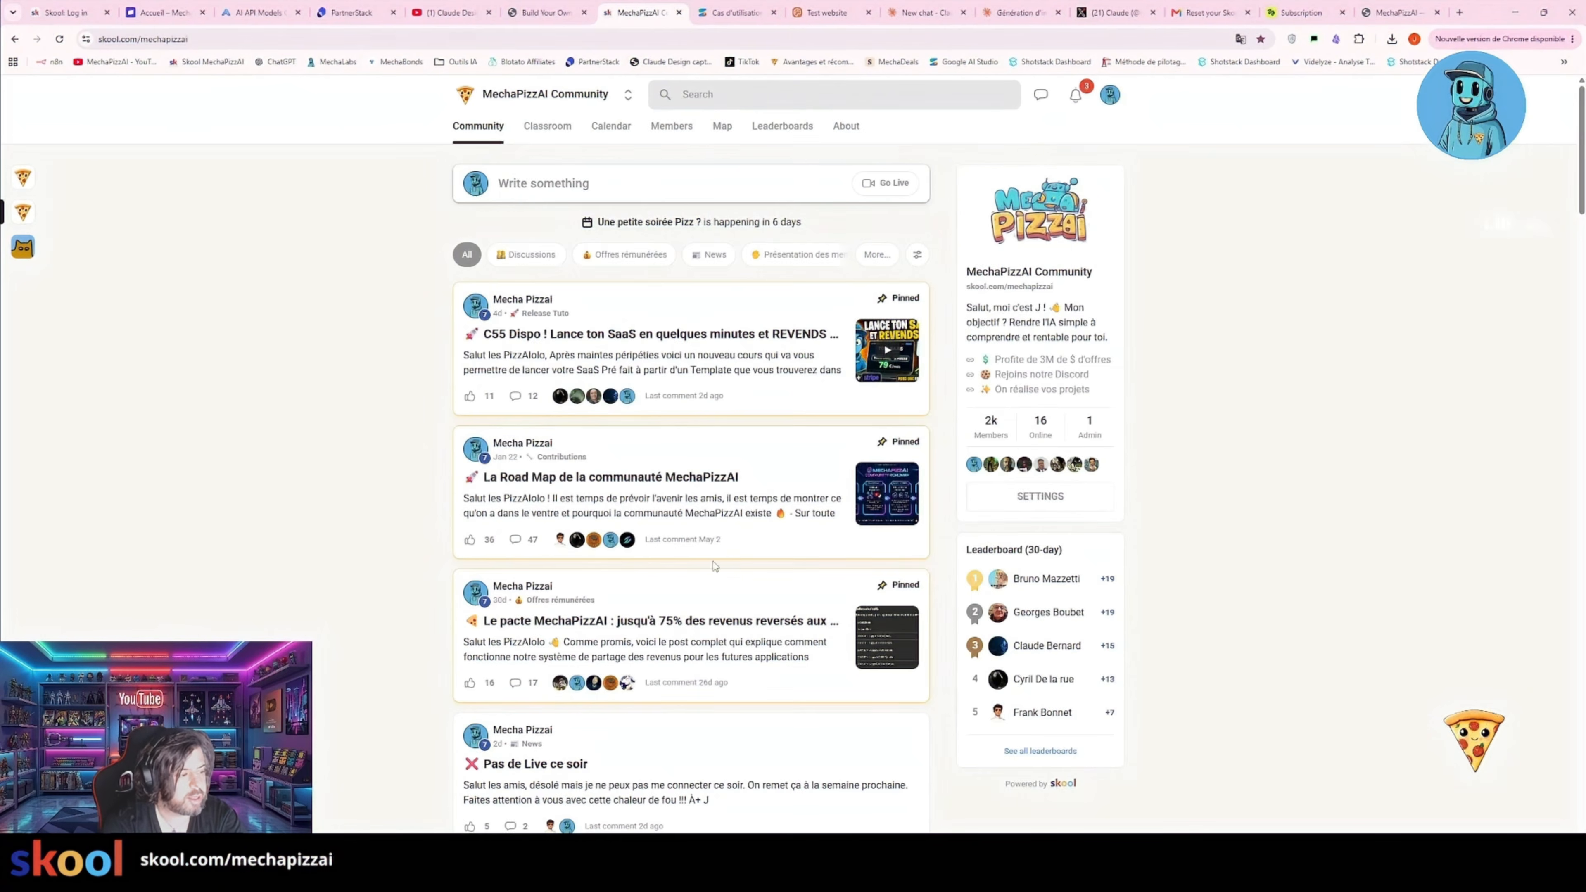
scroll(715, 565, down, 10)
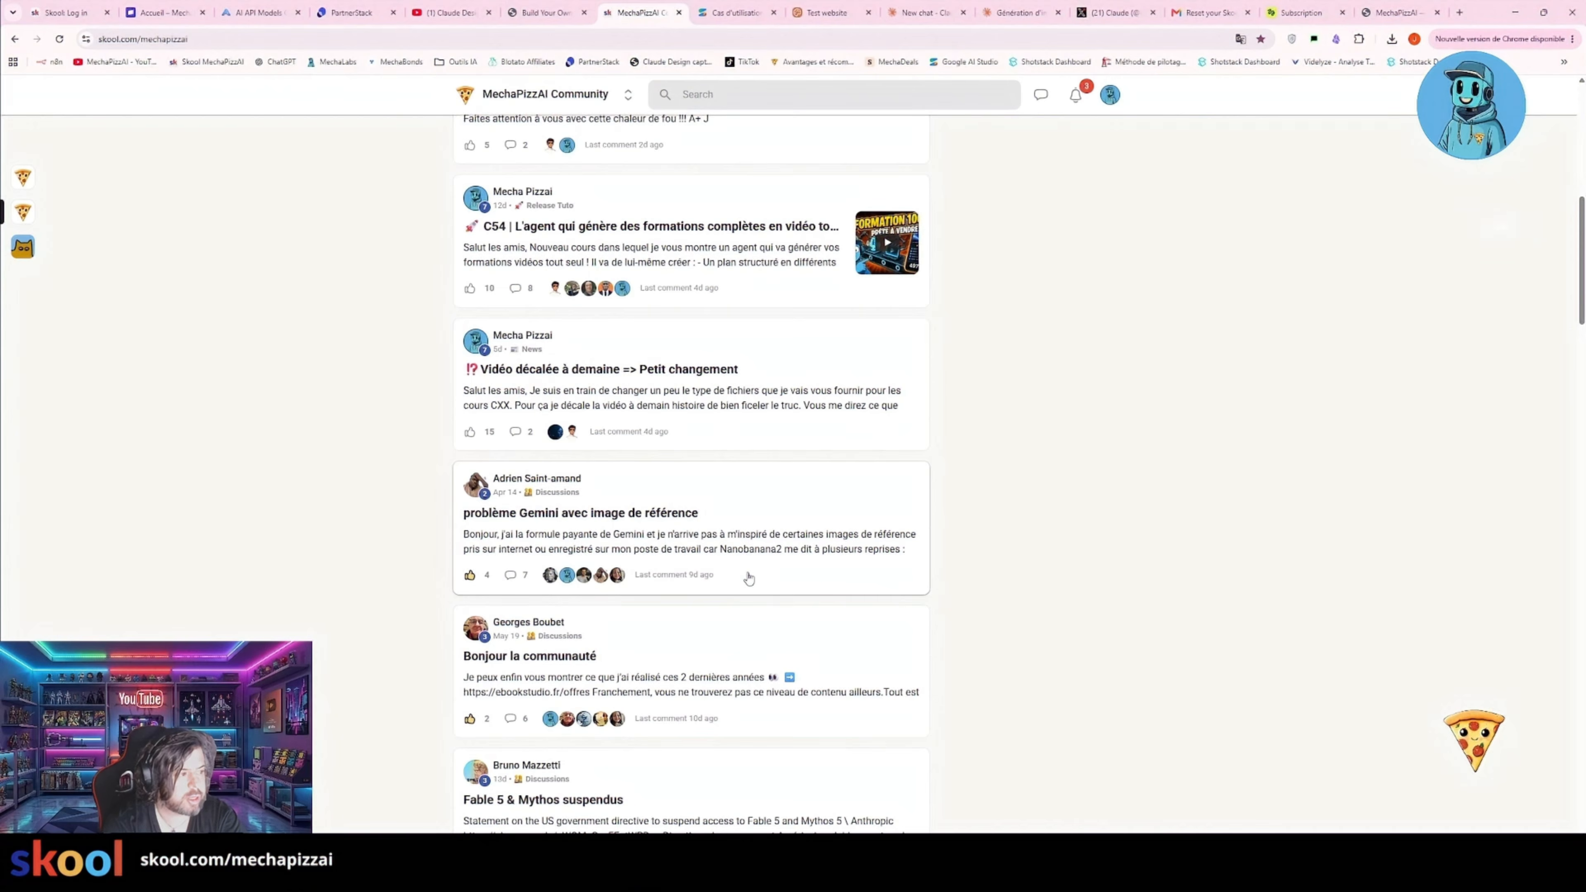
scroll(748, 578, down, 1)
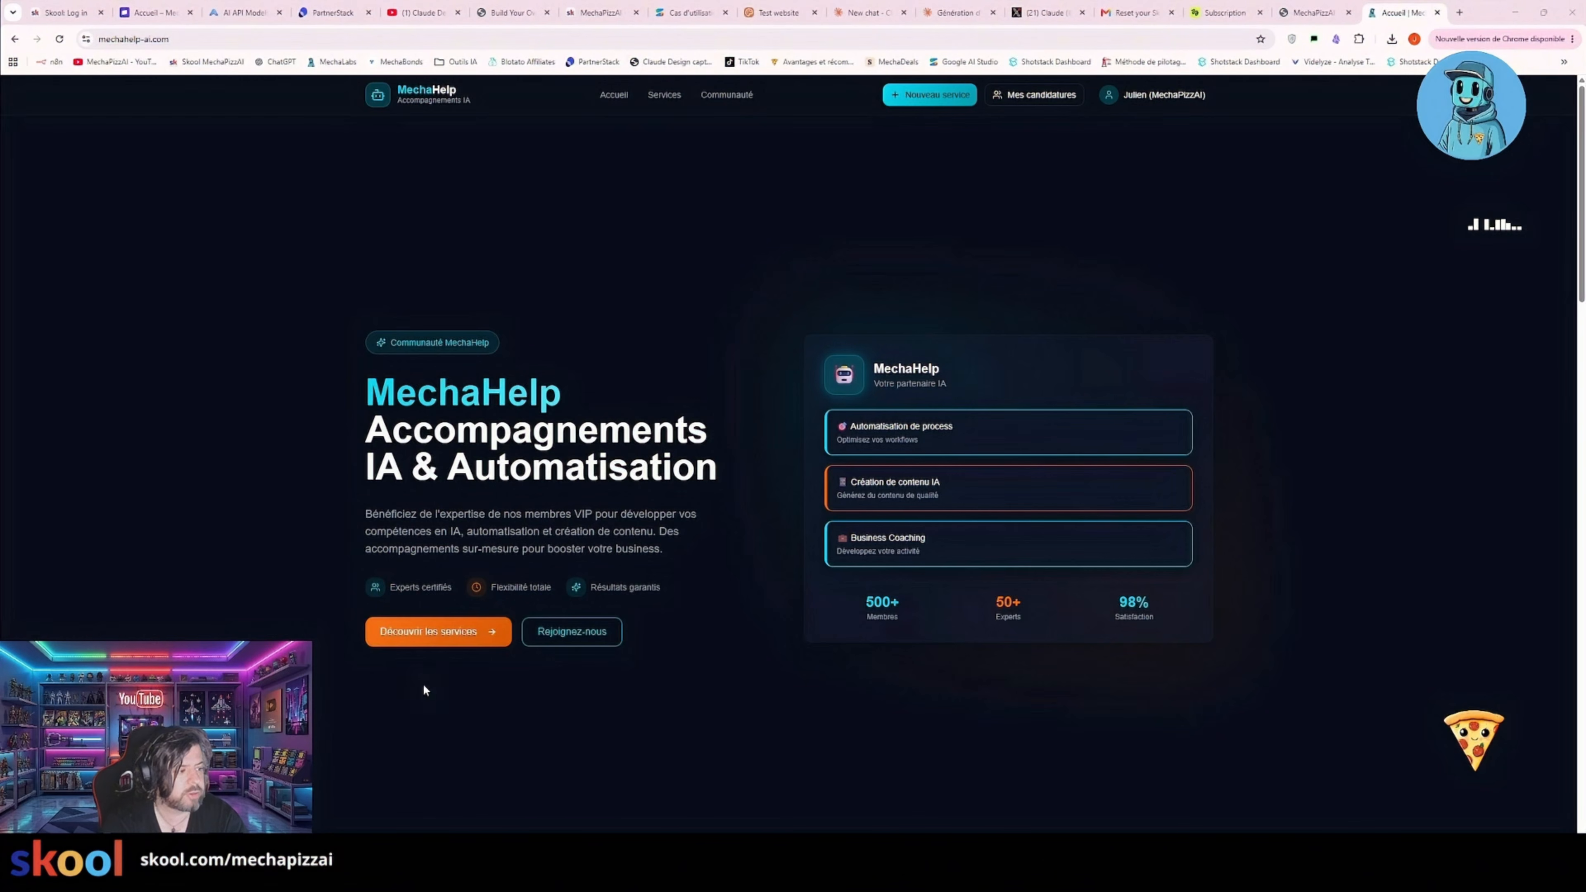
scroll(791, 759, down, 10)
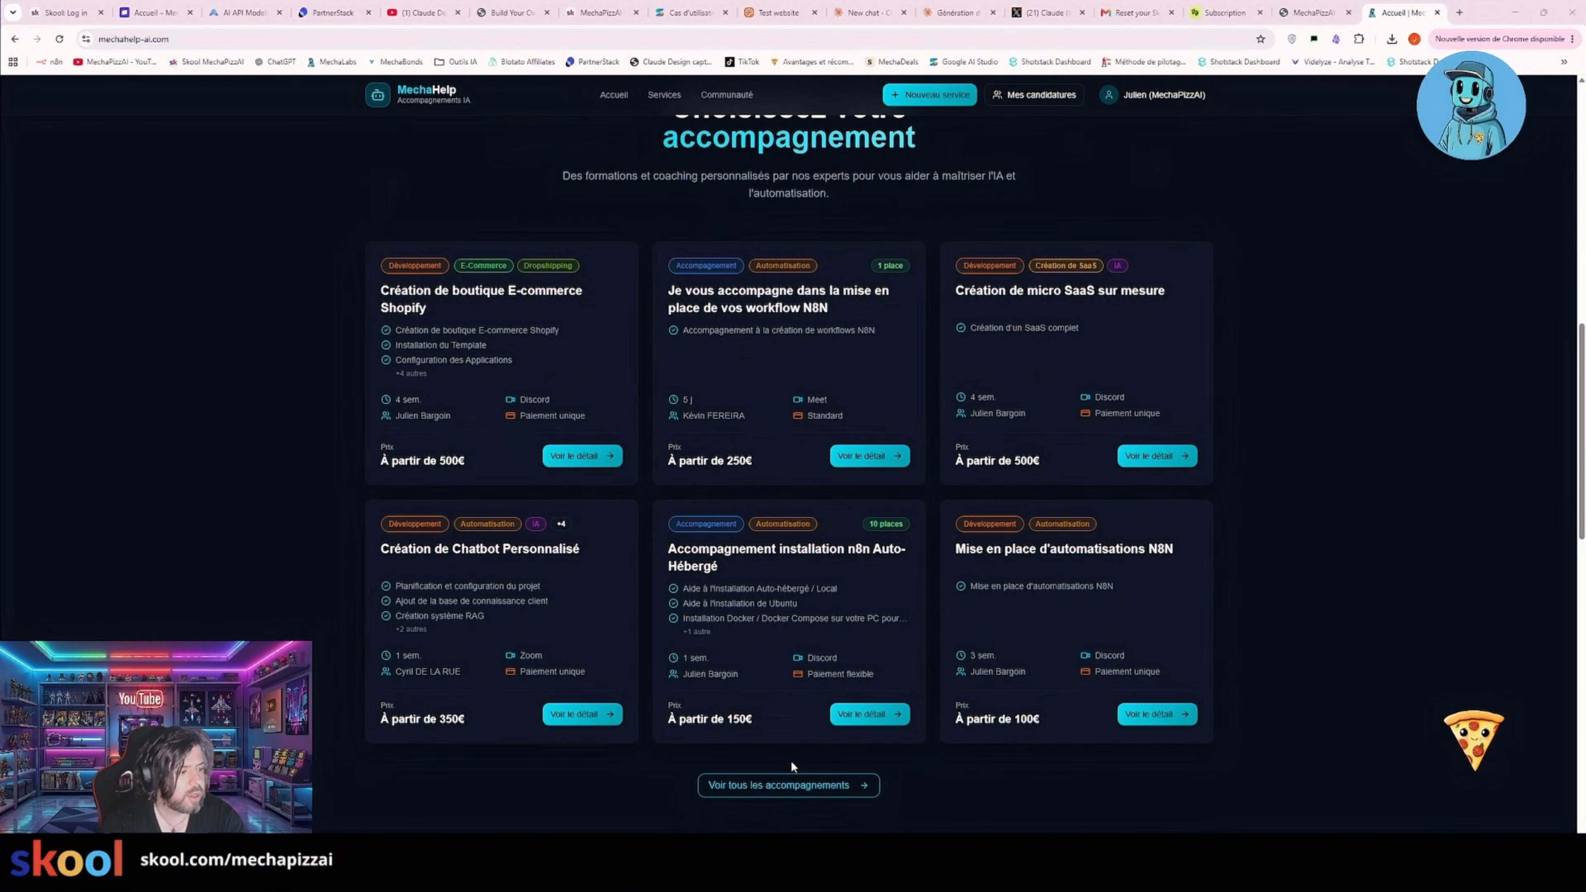